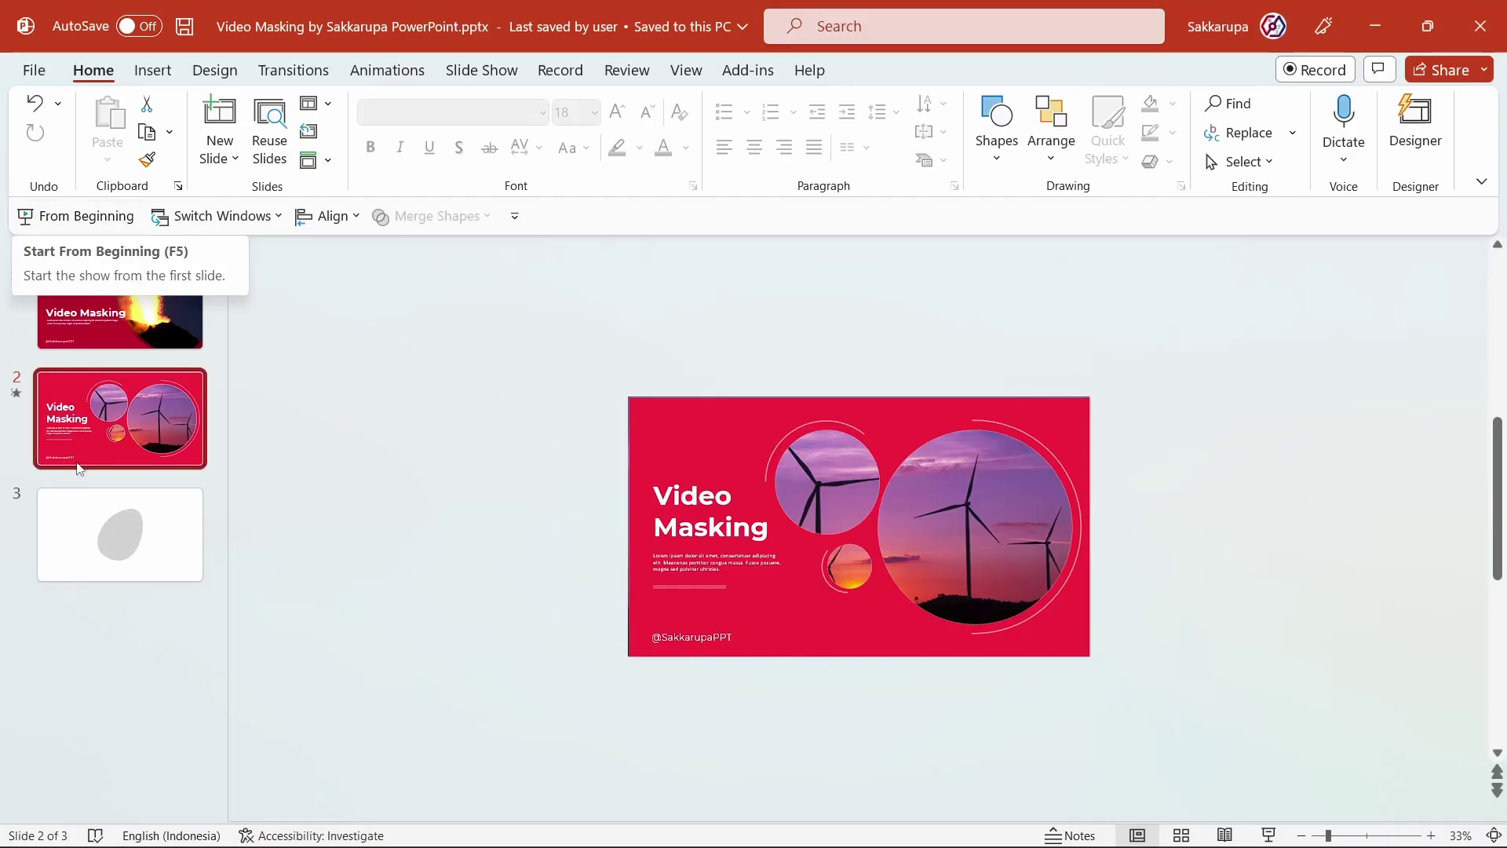
- On slide 3, move the grey egg shape off the slide to the right
left_click(122, 530)
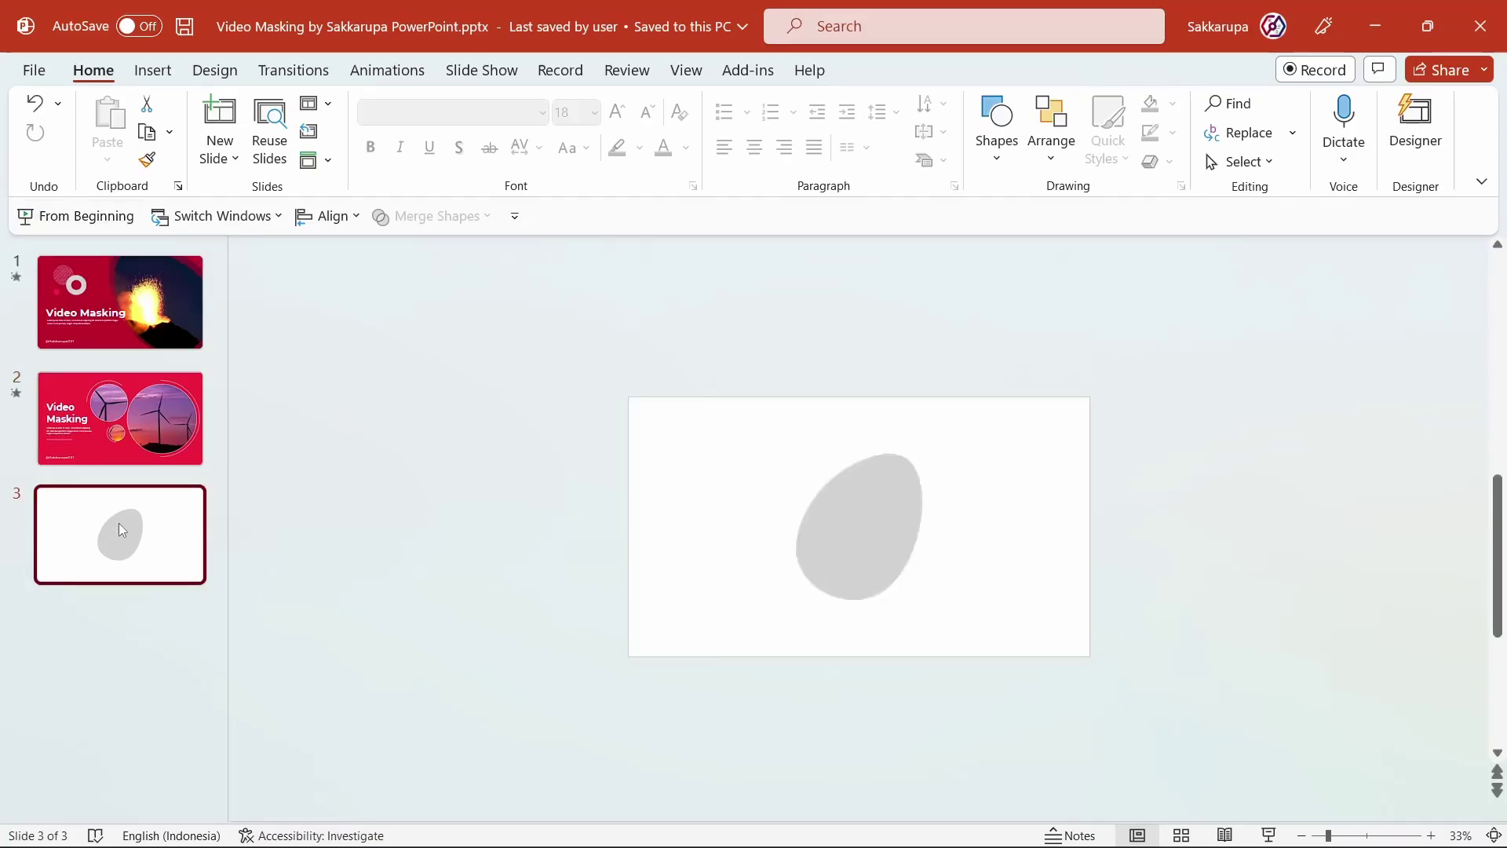
scroll(364, 609, "up", 2)
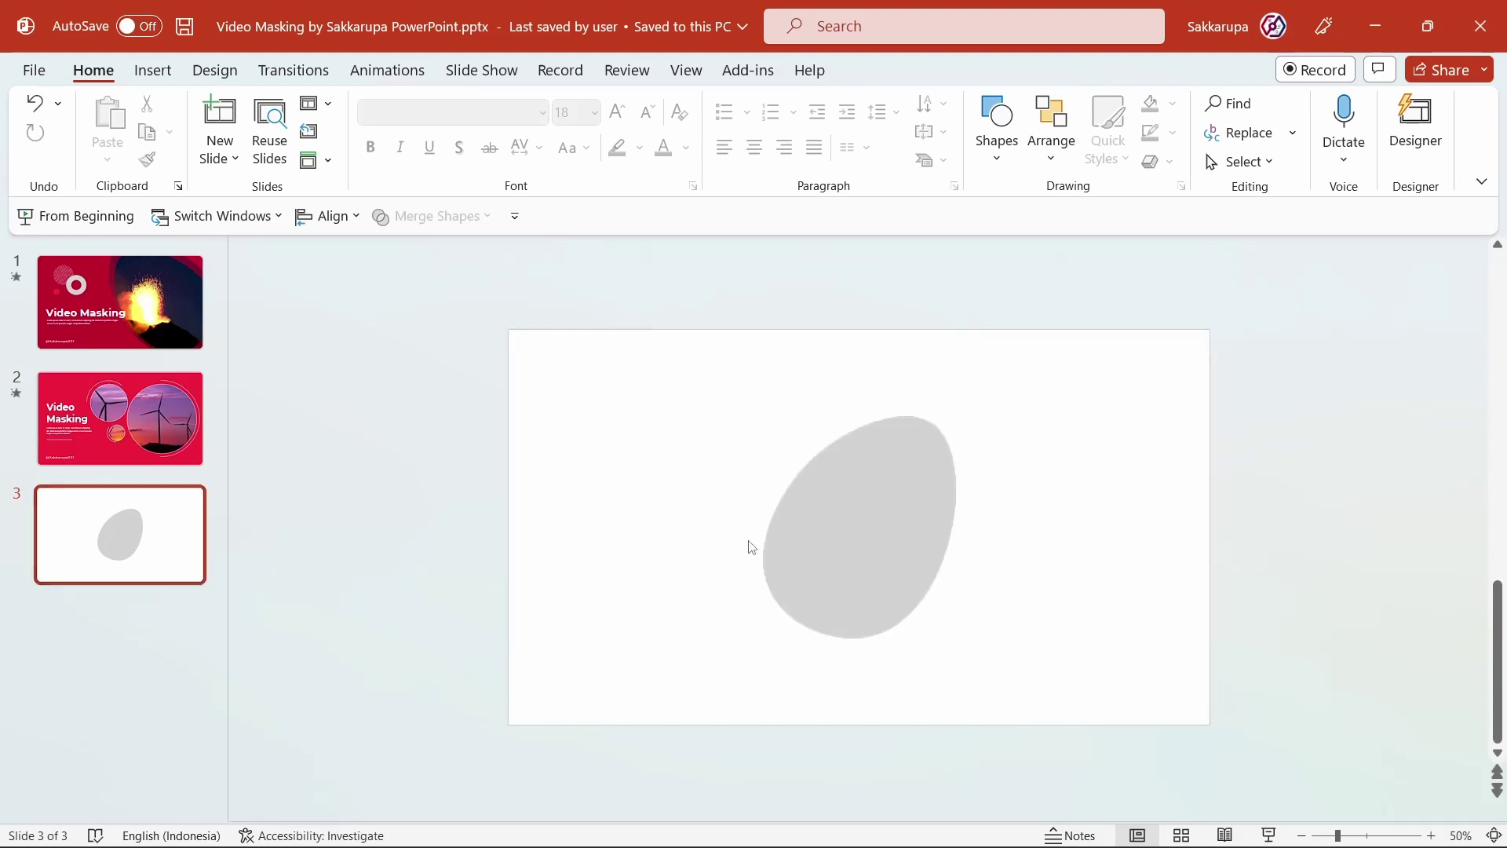
left_click(818, 515)
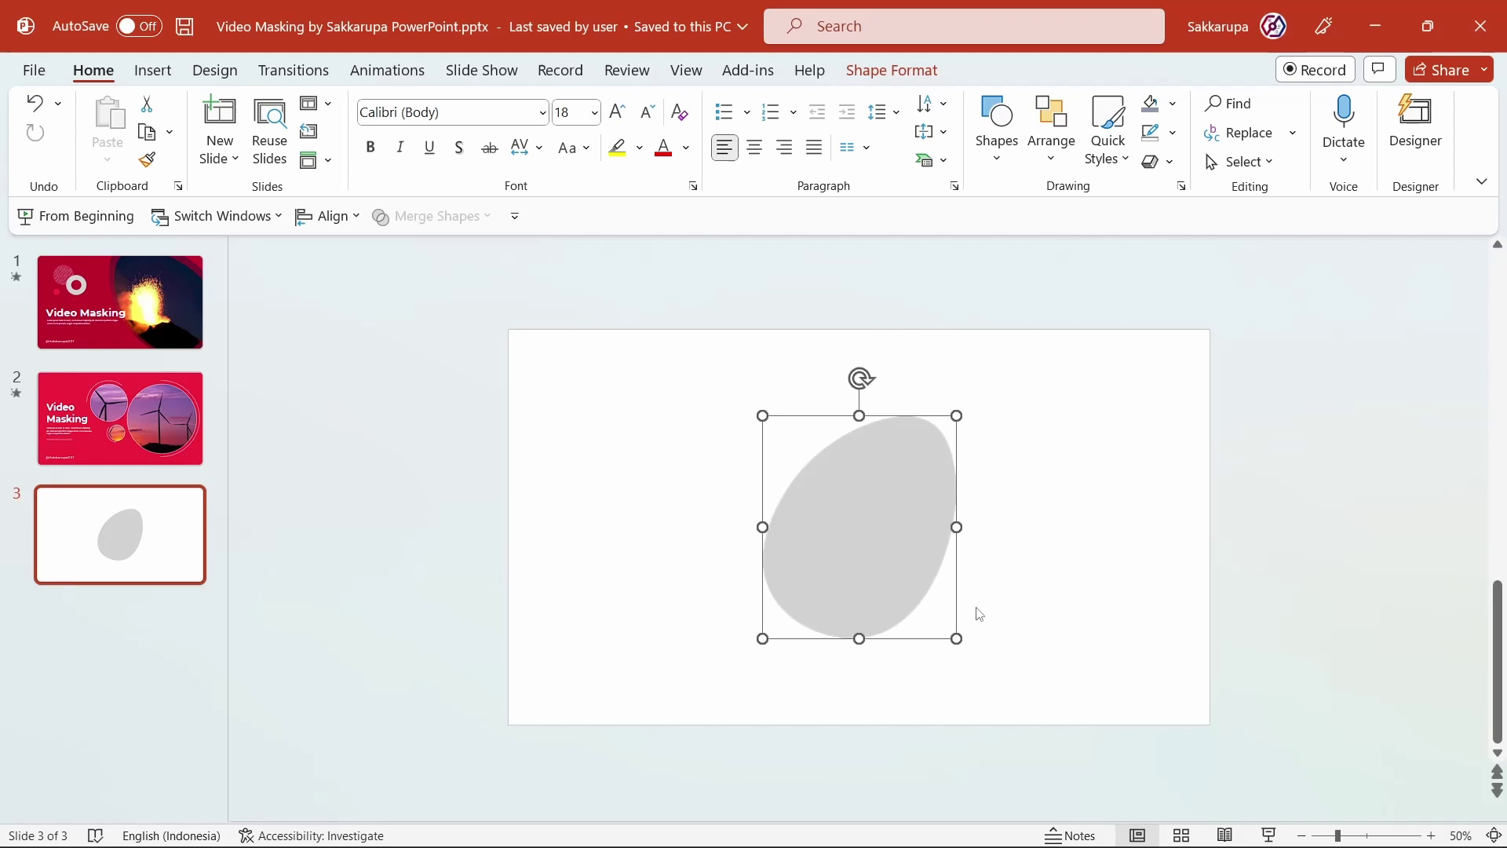
left_click_drag(848, 545, 1307, 559)
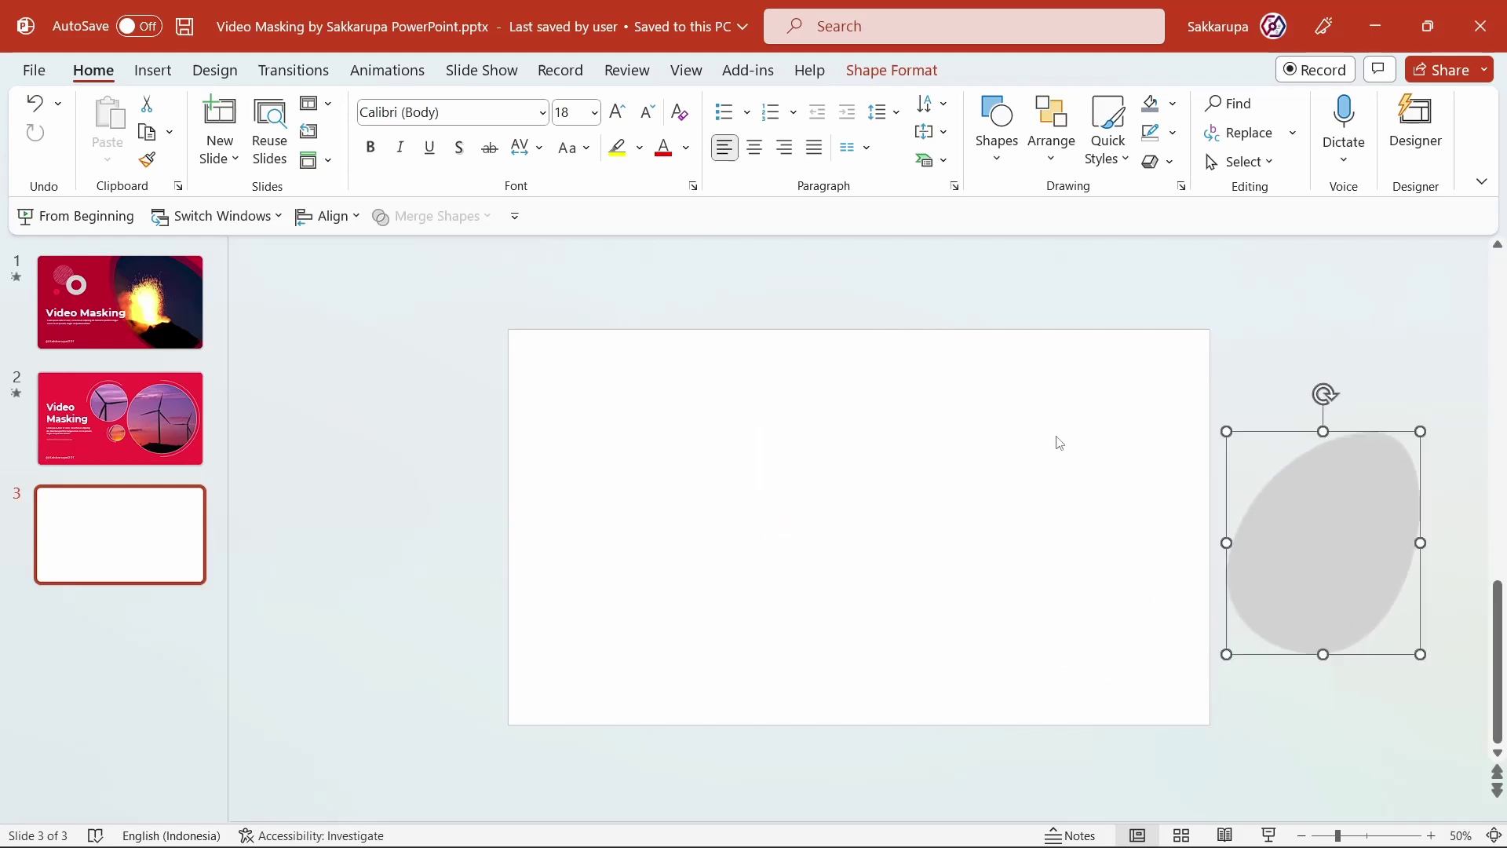
- Draw a red rectangle filling the whole slide, 33.87 × 19.05 cm, then slide the egg over its right edge
left_click(977, 145)
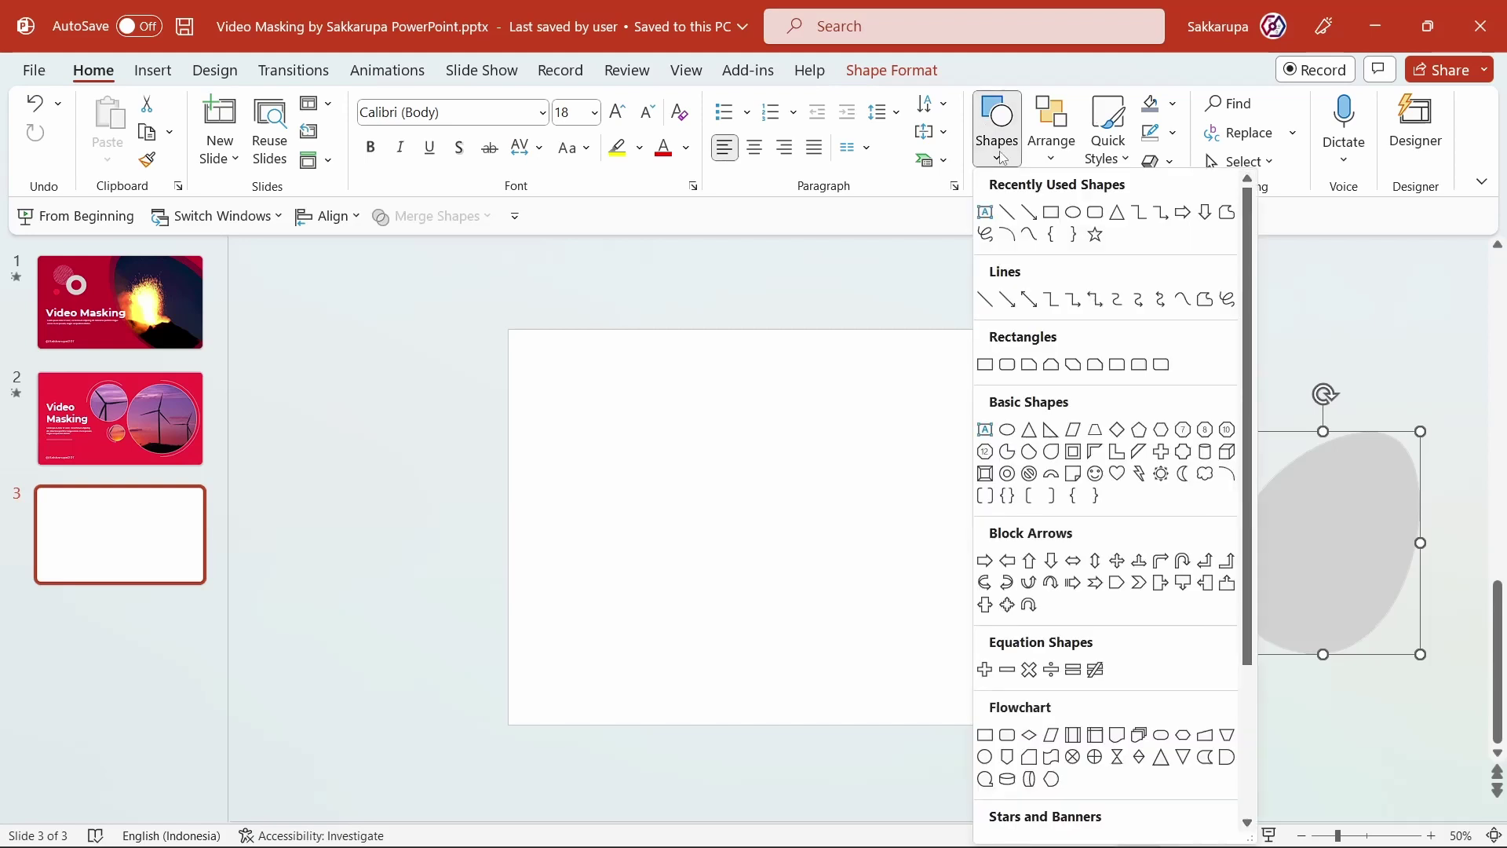
left_click(1052, 216)
left_click_drag(593, 400, 1210, 724)
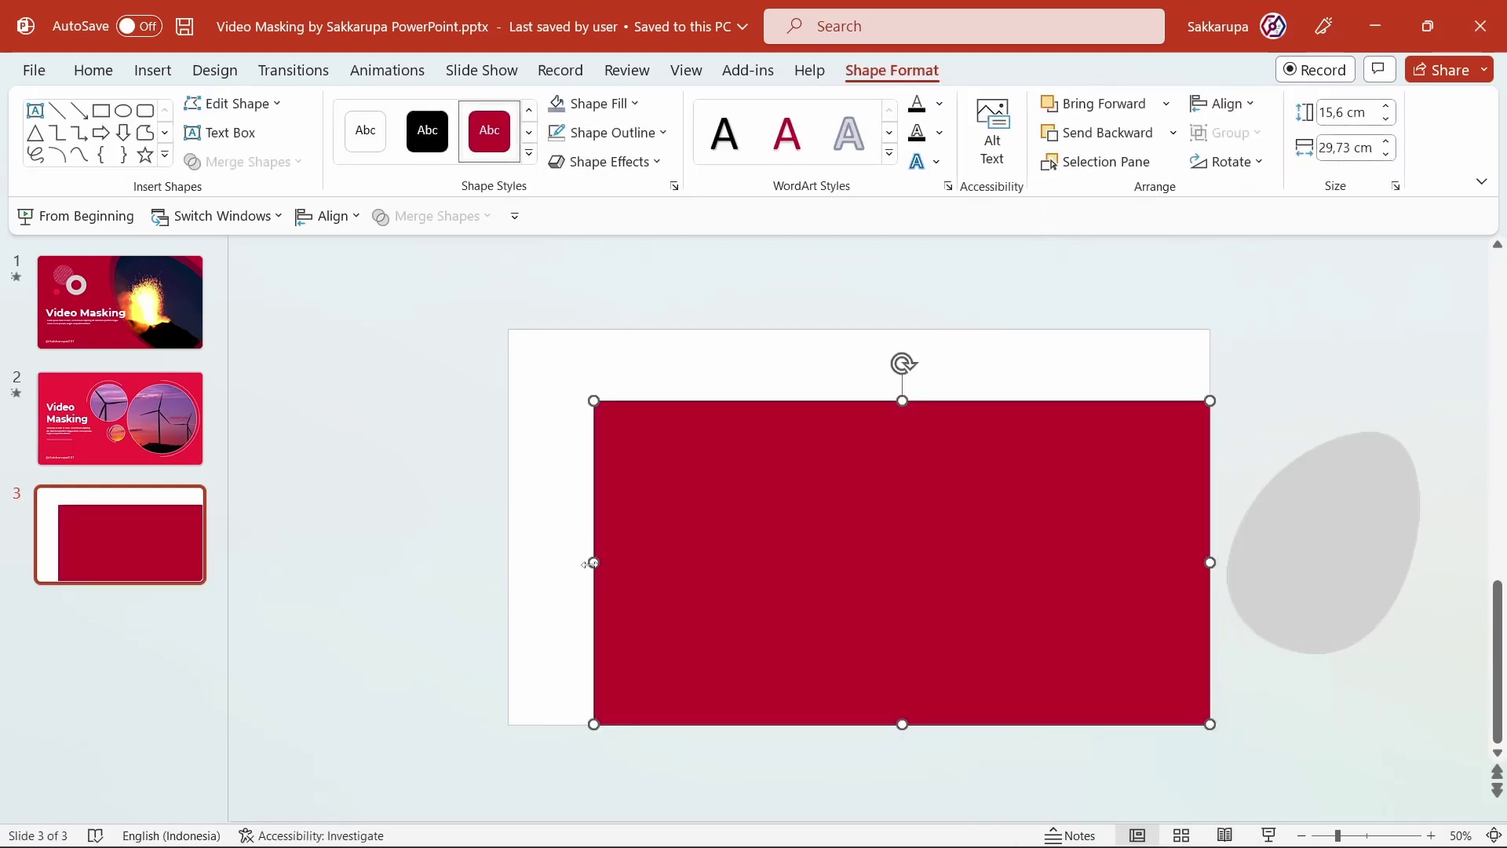
left_click_drag(594, 562, 507, 562)
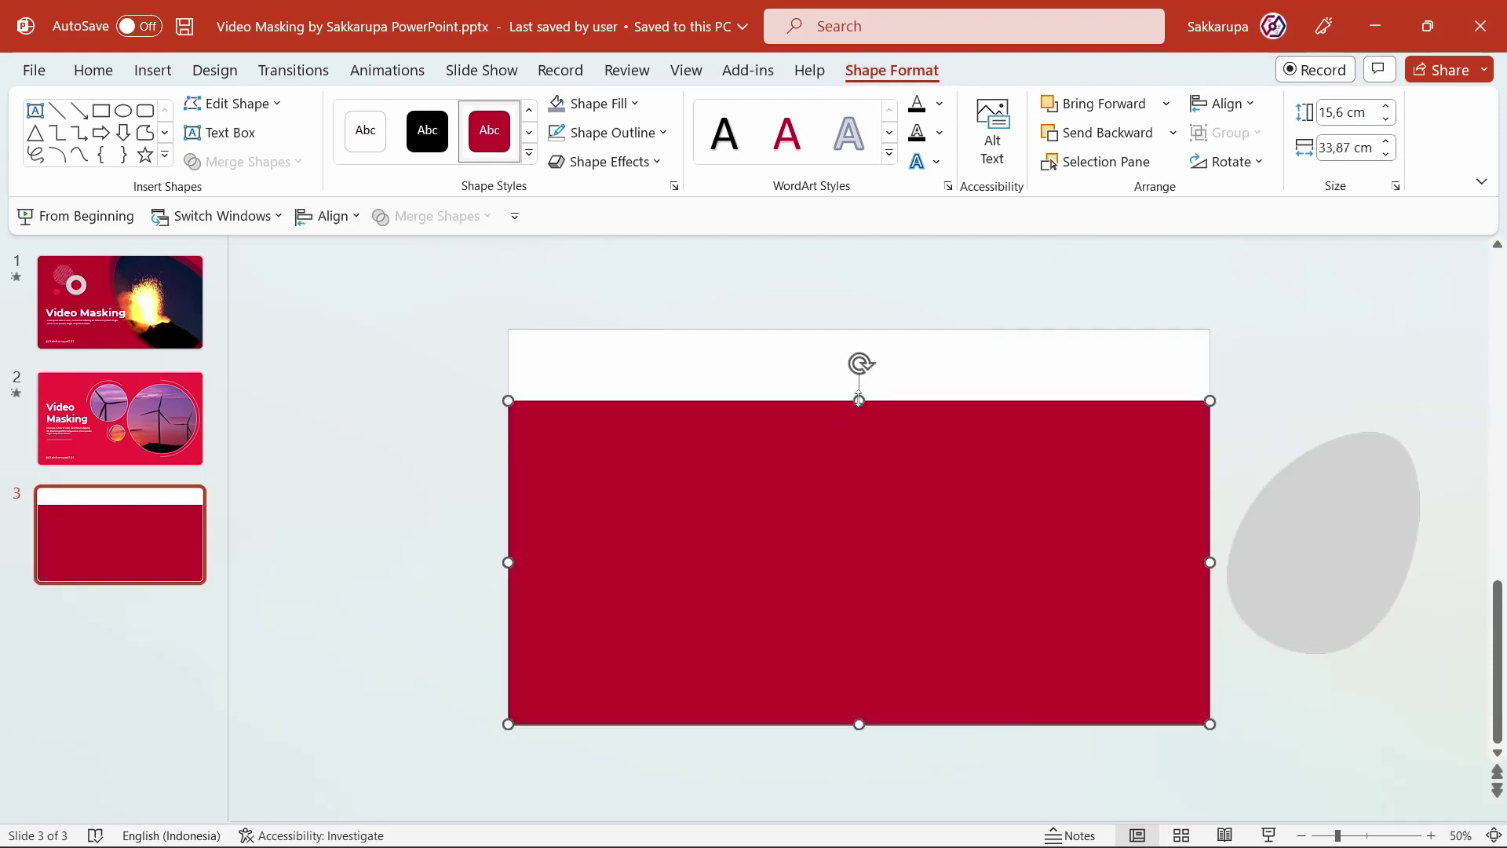
left_click_drag(861, 400, 798, 324)
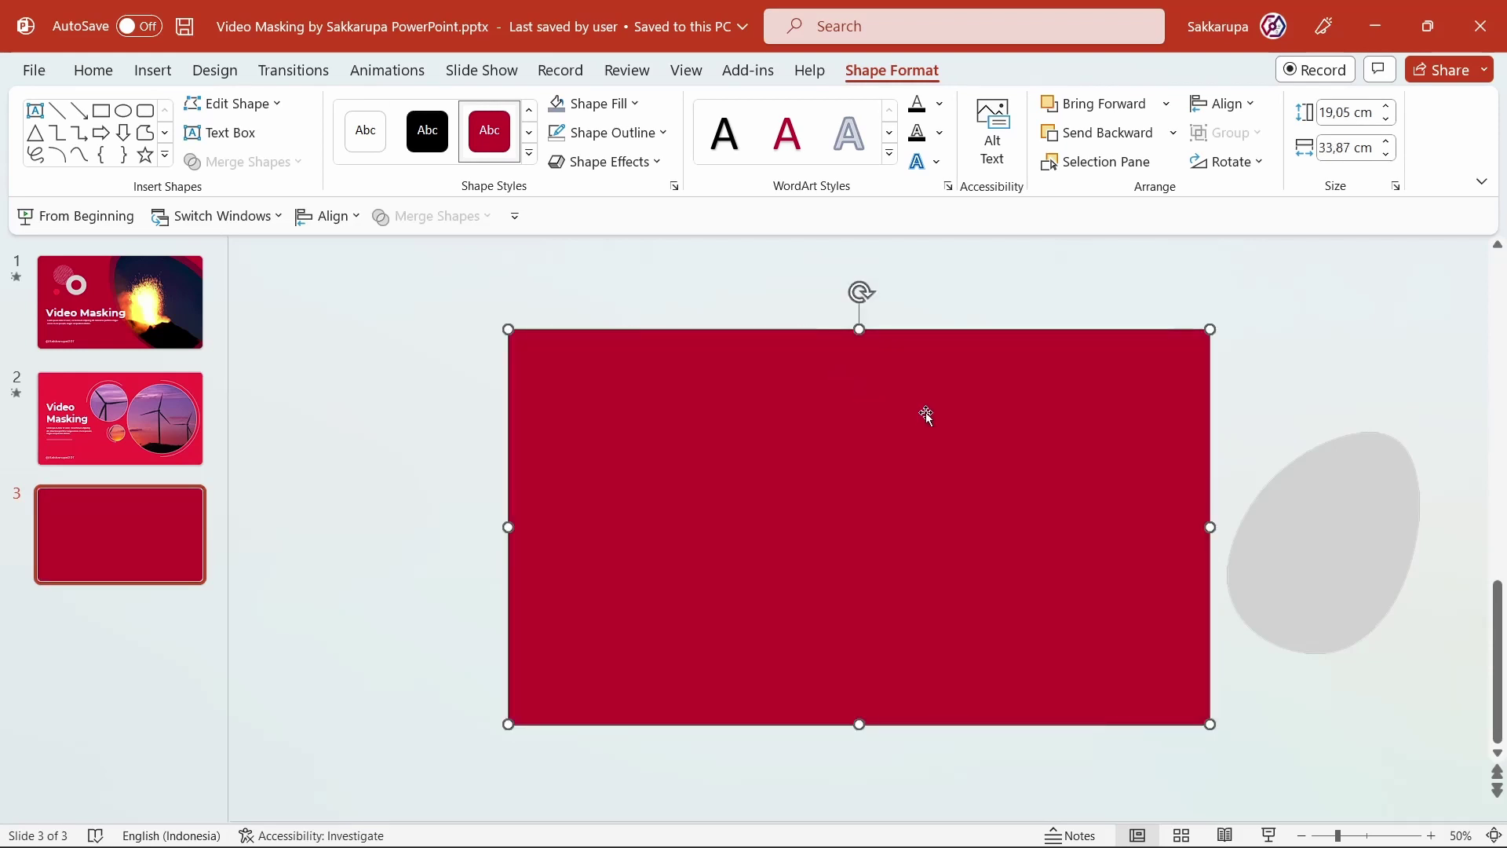
left_click(1311, 516)
left_click_drag(1311, 515, 1236, 520)
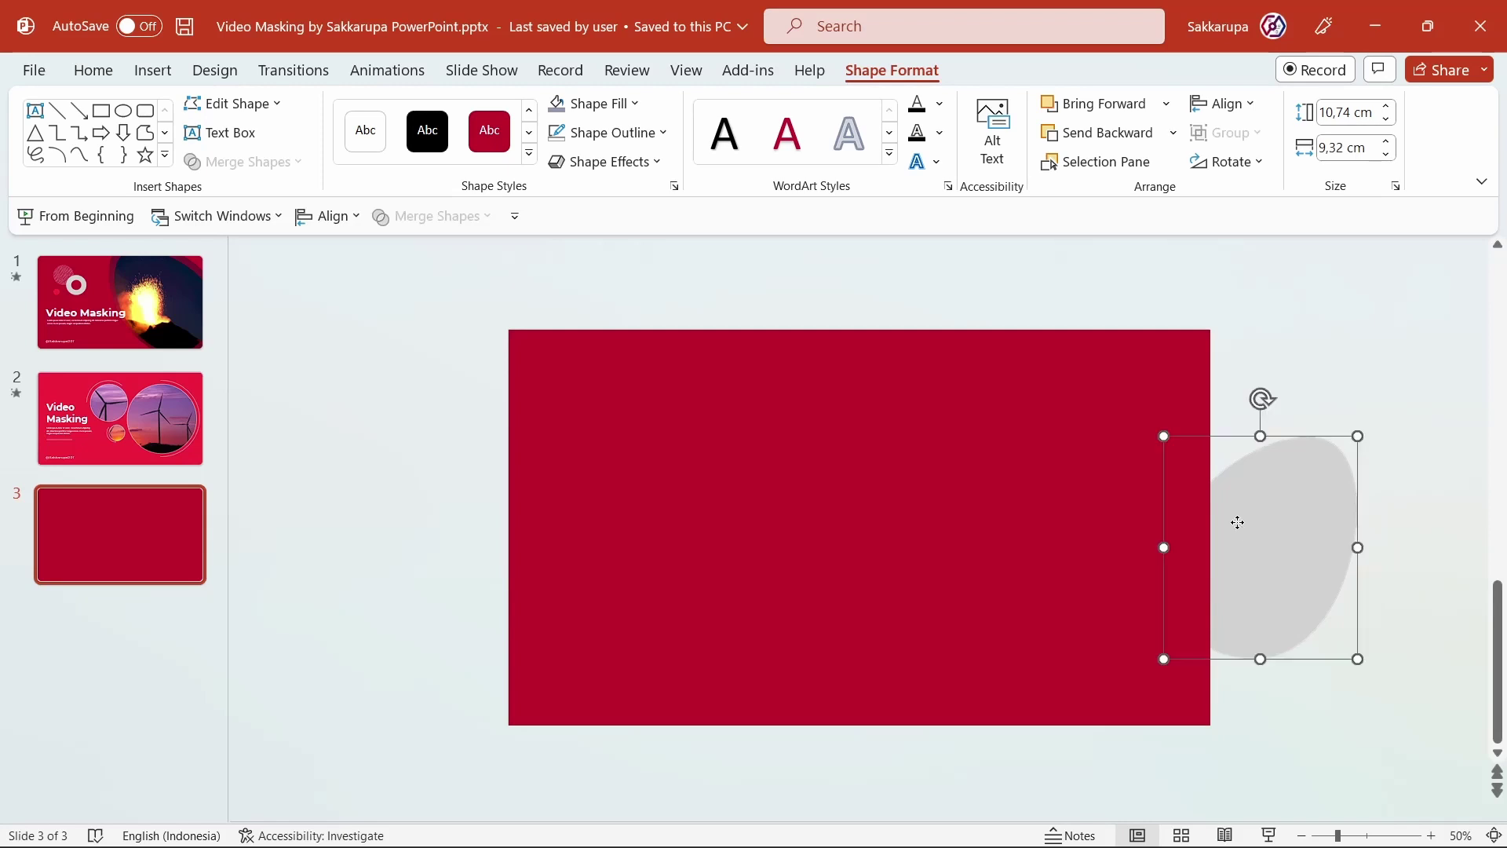
- Bring the egg to front and enlarge it to 21.74 × 18.88 cm over the rectangle's right side
right_click(1236, 520)
left_click(1307, 519)
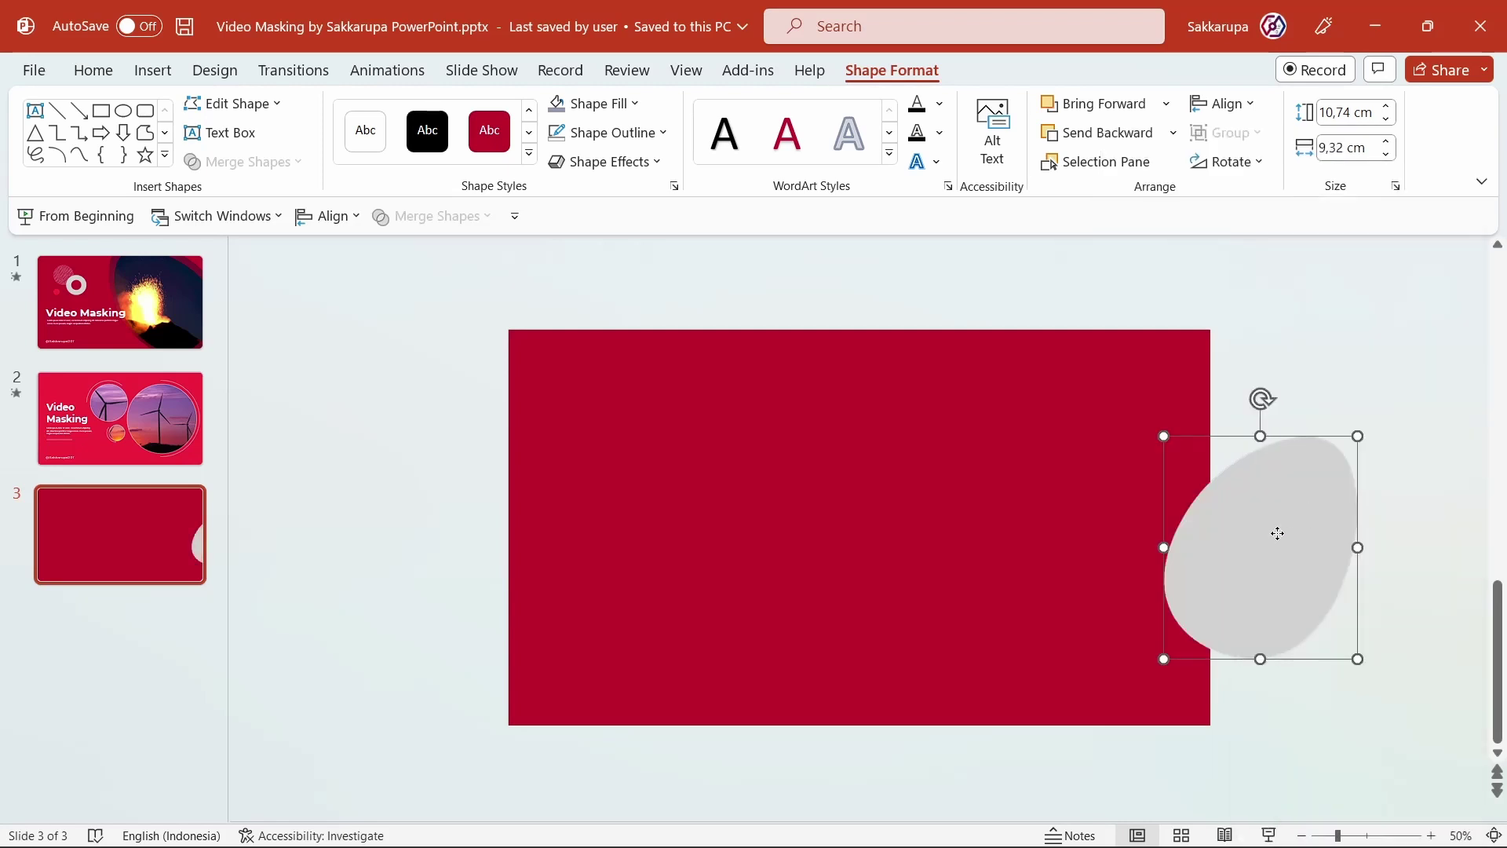
left_click_drag(1279, 532, 1077, 515)
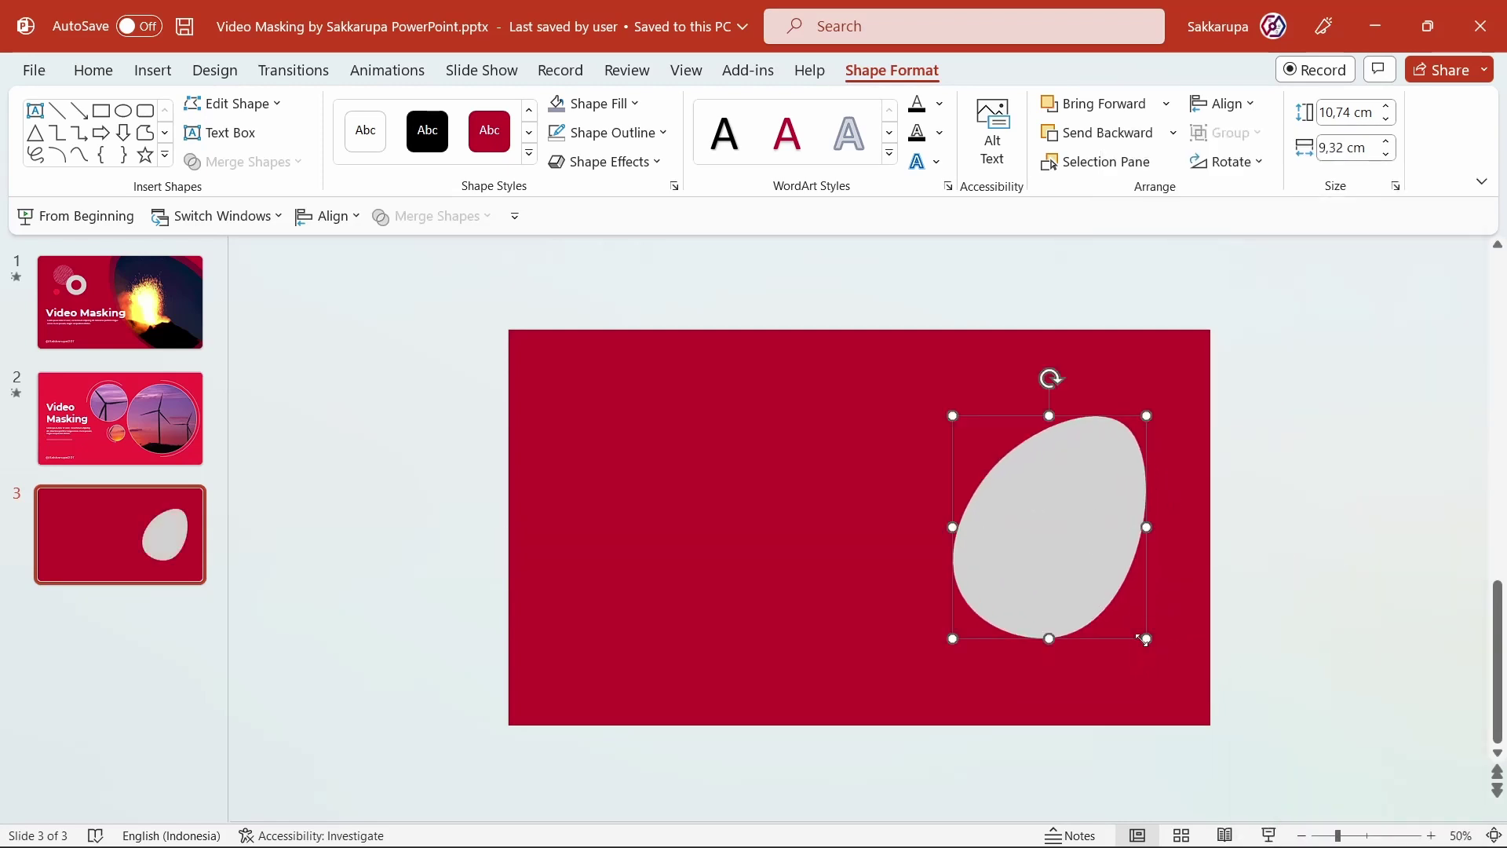
left_click_drag(1146, 639, 1239, 742)
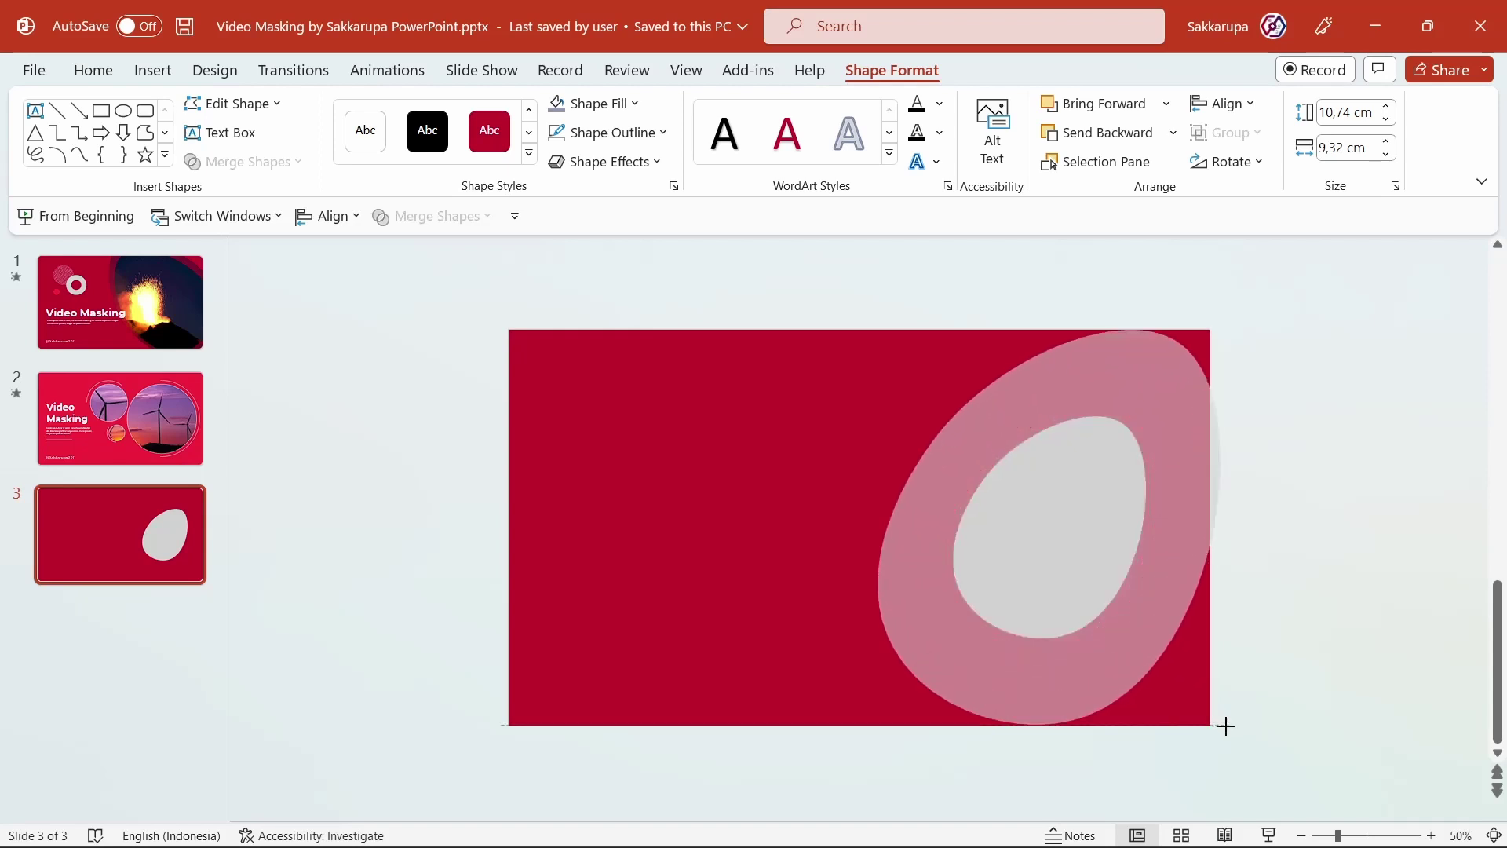
left_click_drag(1148, 663, 1130, 658)
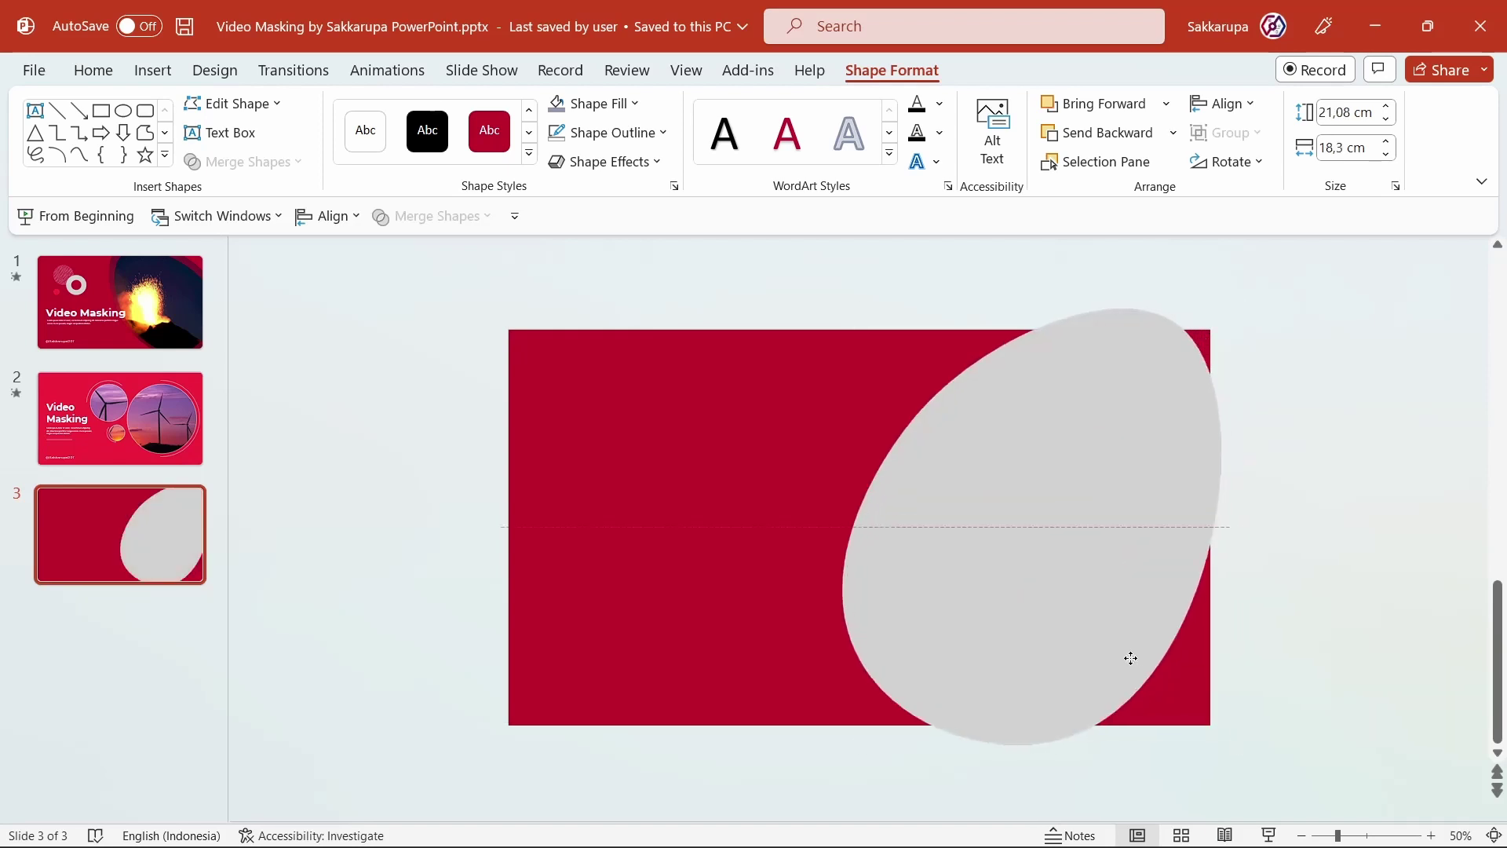
left_click_drag(1217, 740, 1222, 751)
left_click_drag(1127, 640, 1117, 639)
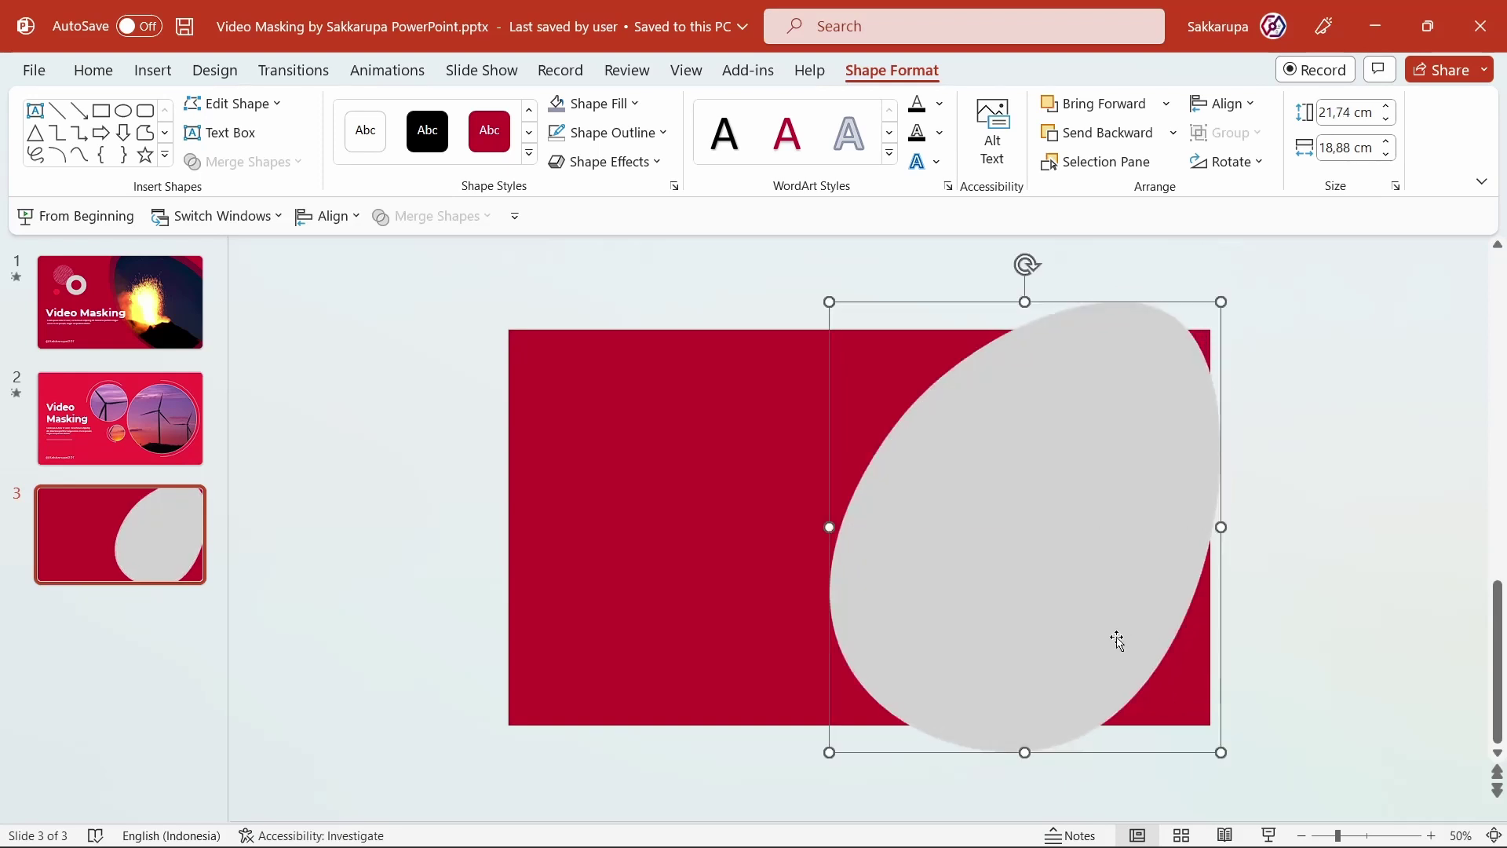
- Duplicate the egg shape with Ctrl+D
left_click(1314, 596)
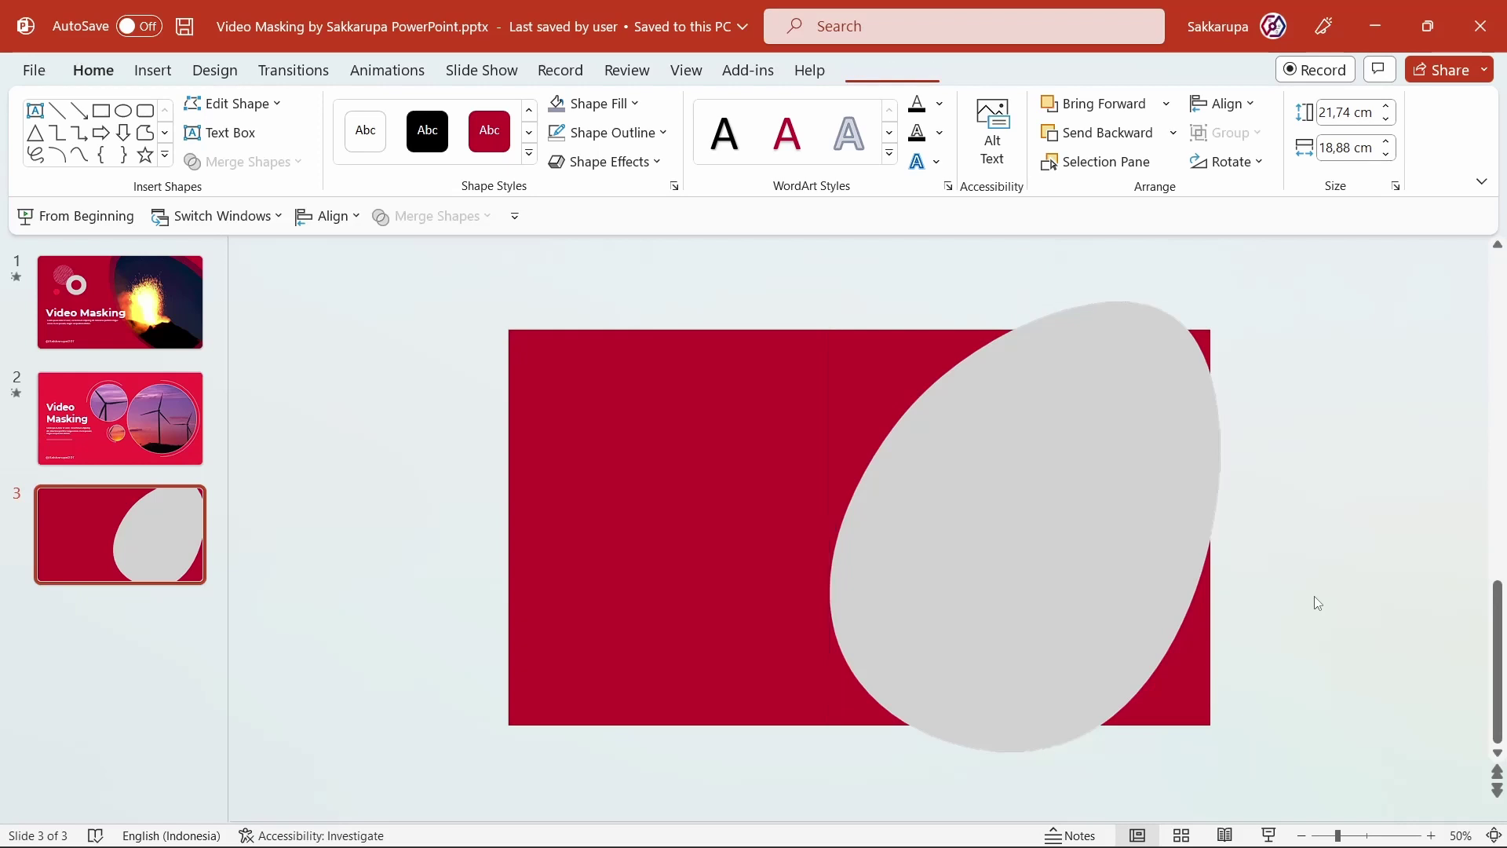
left_click(1068, 549)
key("ctrl+d")
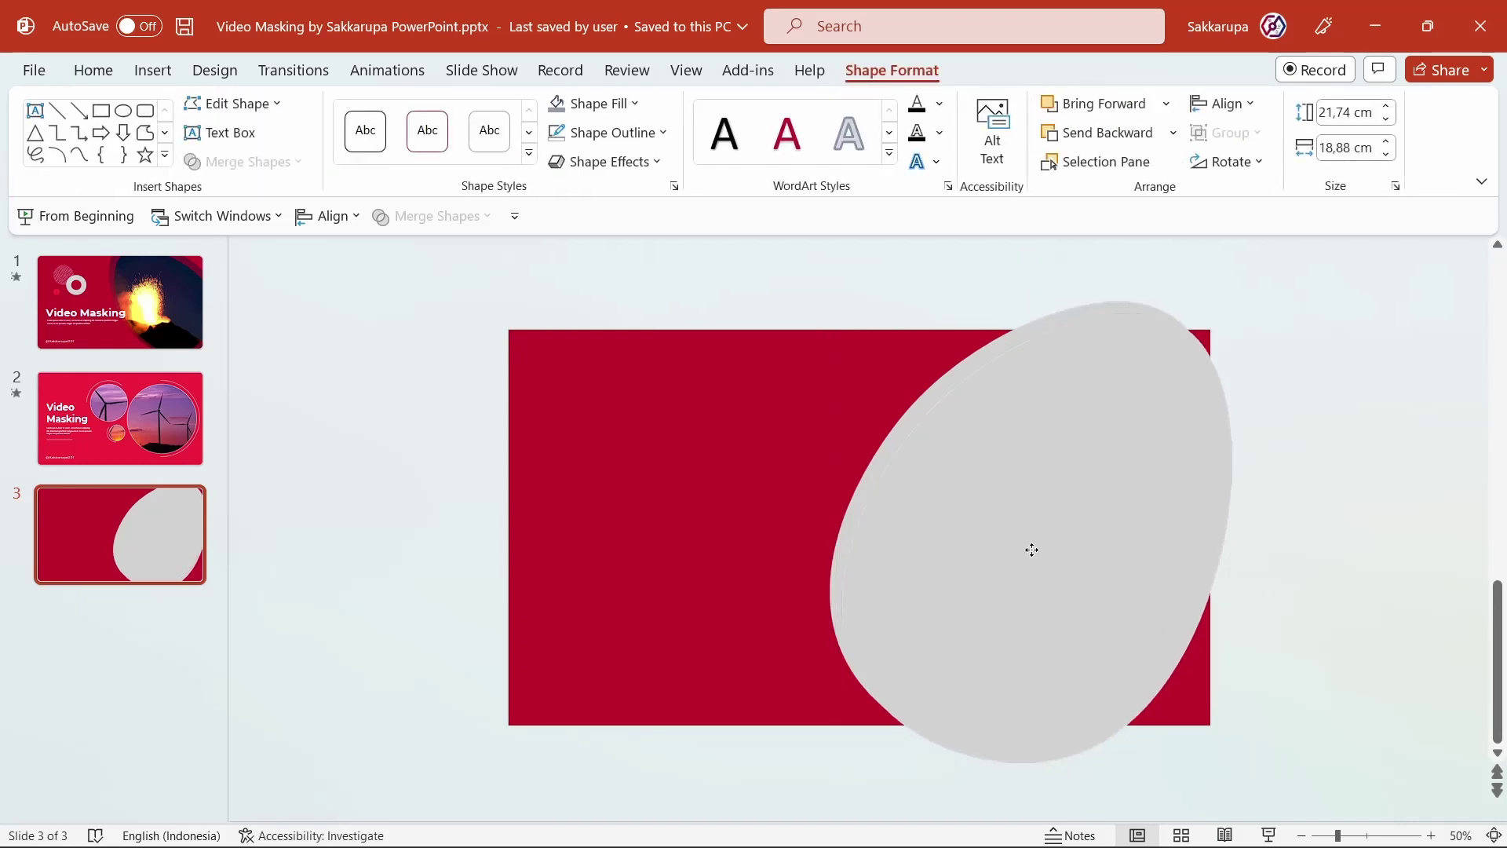
- Move the duplicate egg off-slide and subtract the other egg from the red rectangle
left_click_drag(1033, 549, 1449, 526)
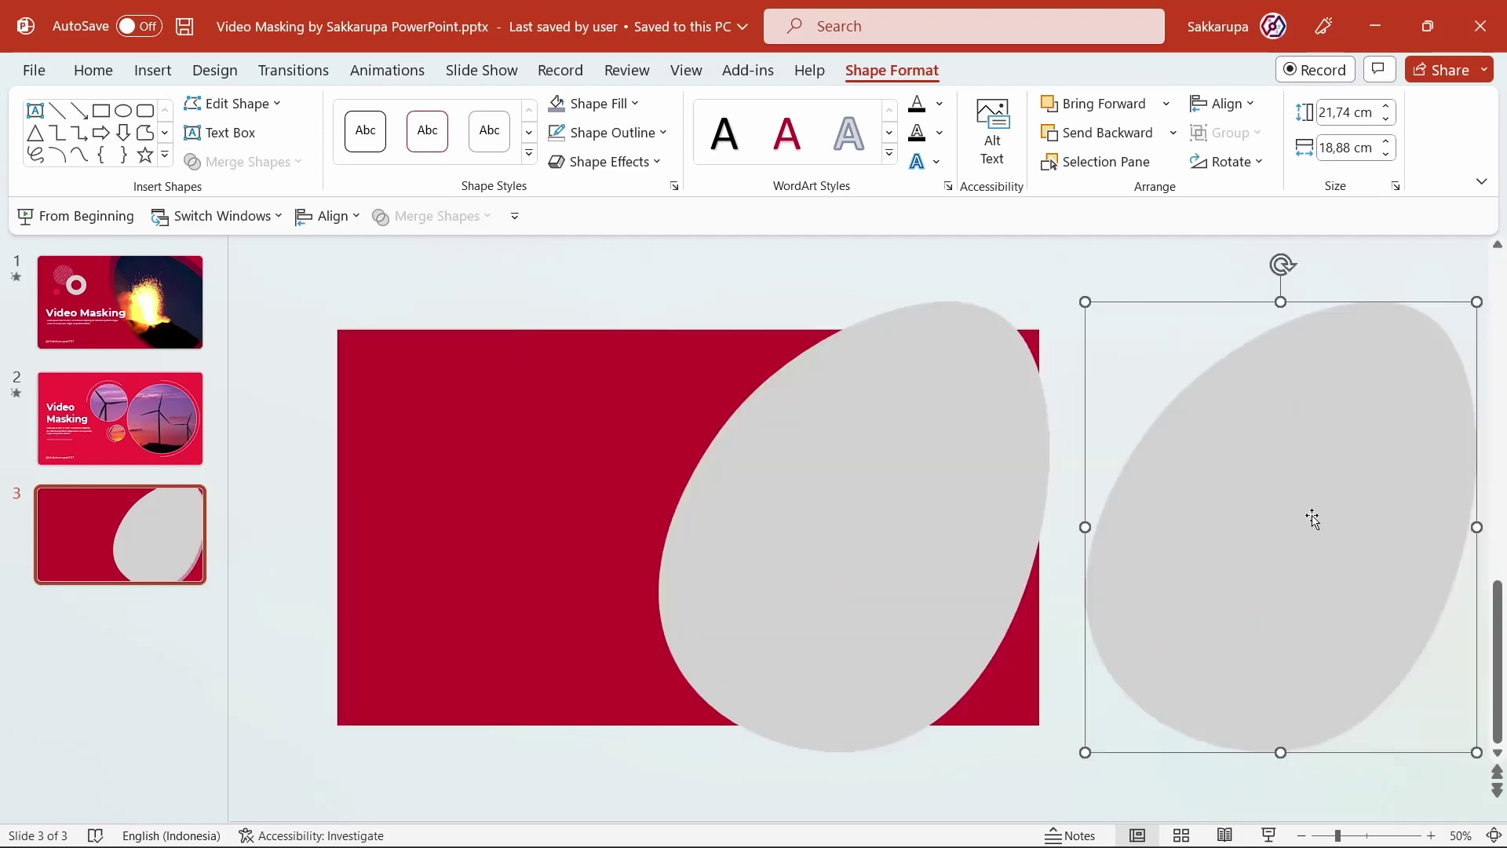
left_click(663, 461)
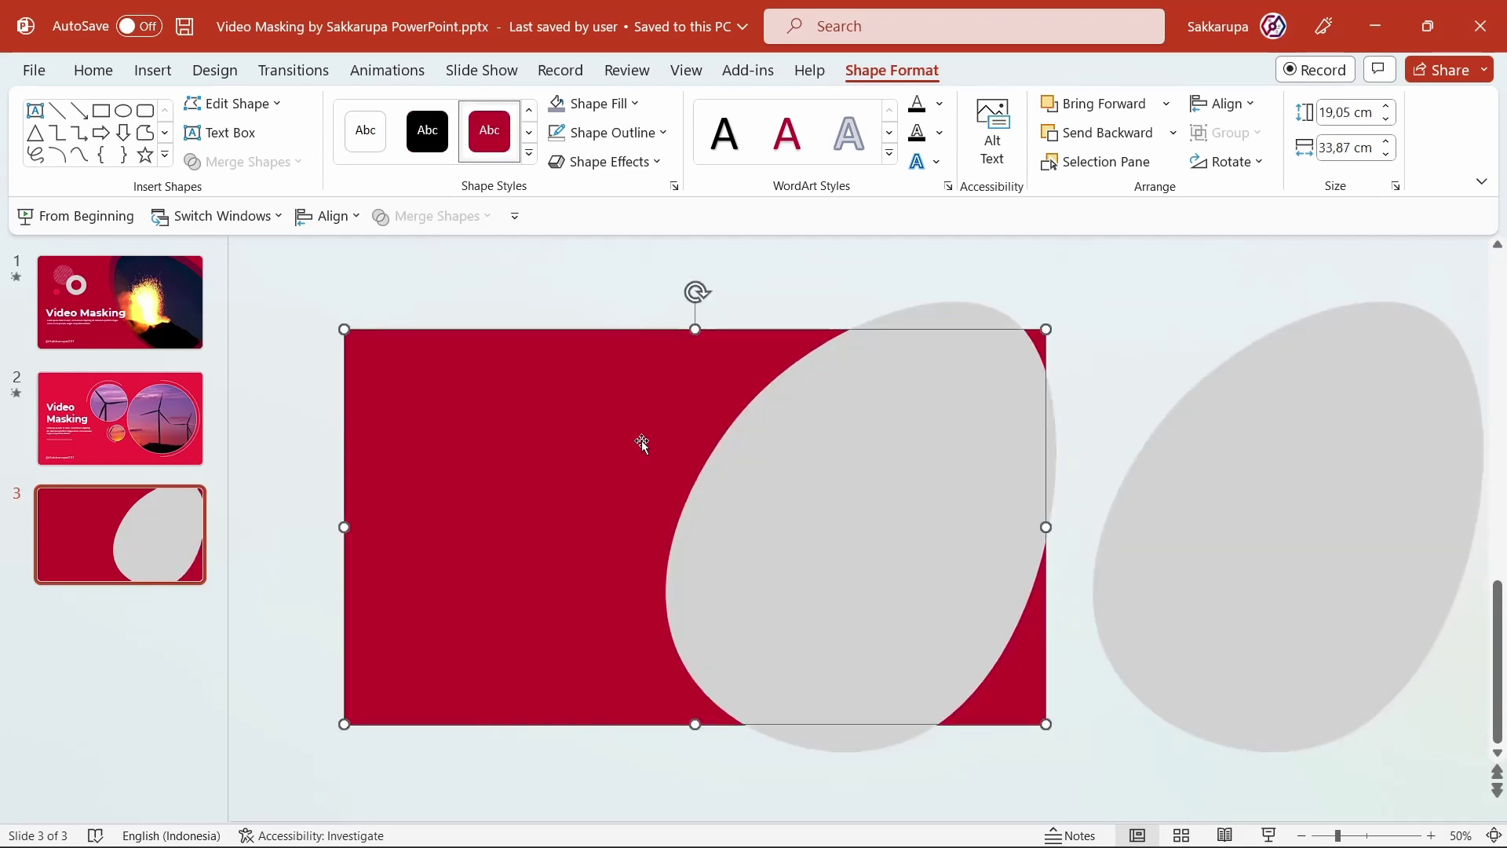
left_click(855, 463, "shift")
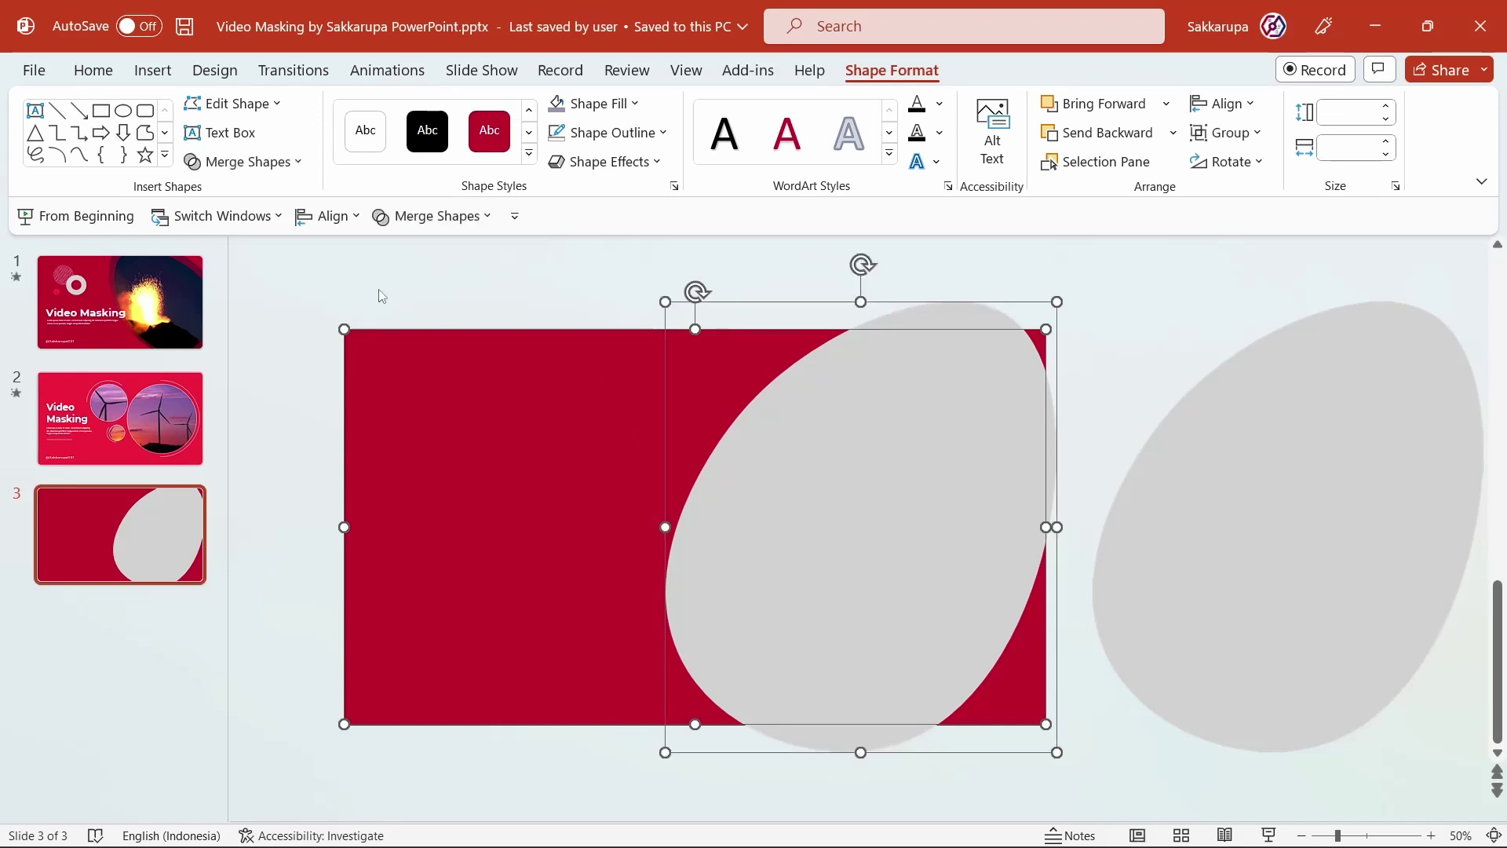
left_click(257, 163)
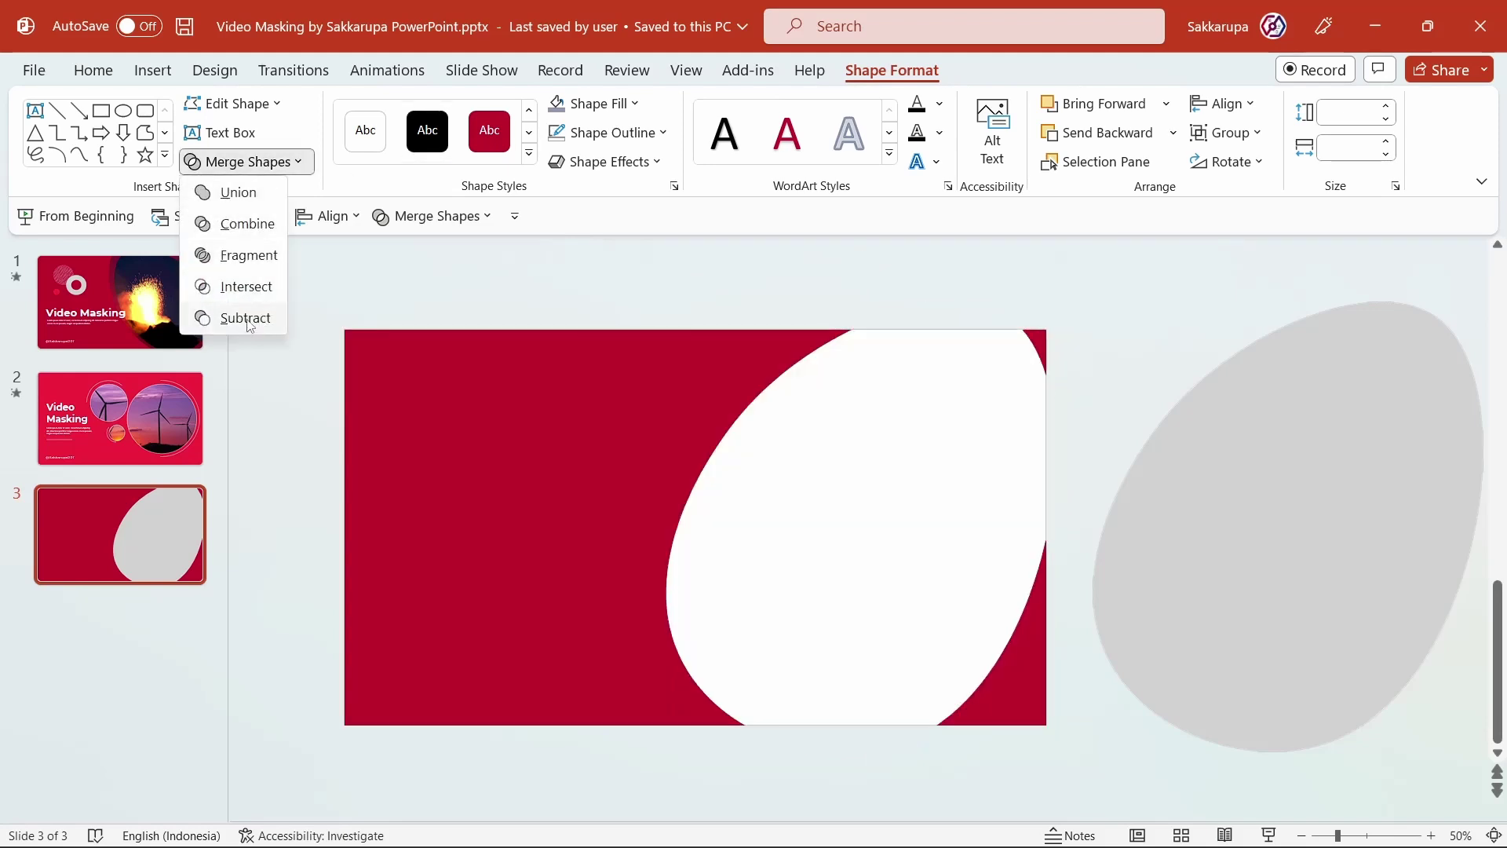
left_click(246, 318)
left_click(295, 354)
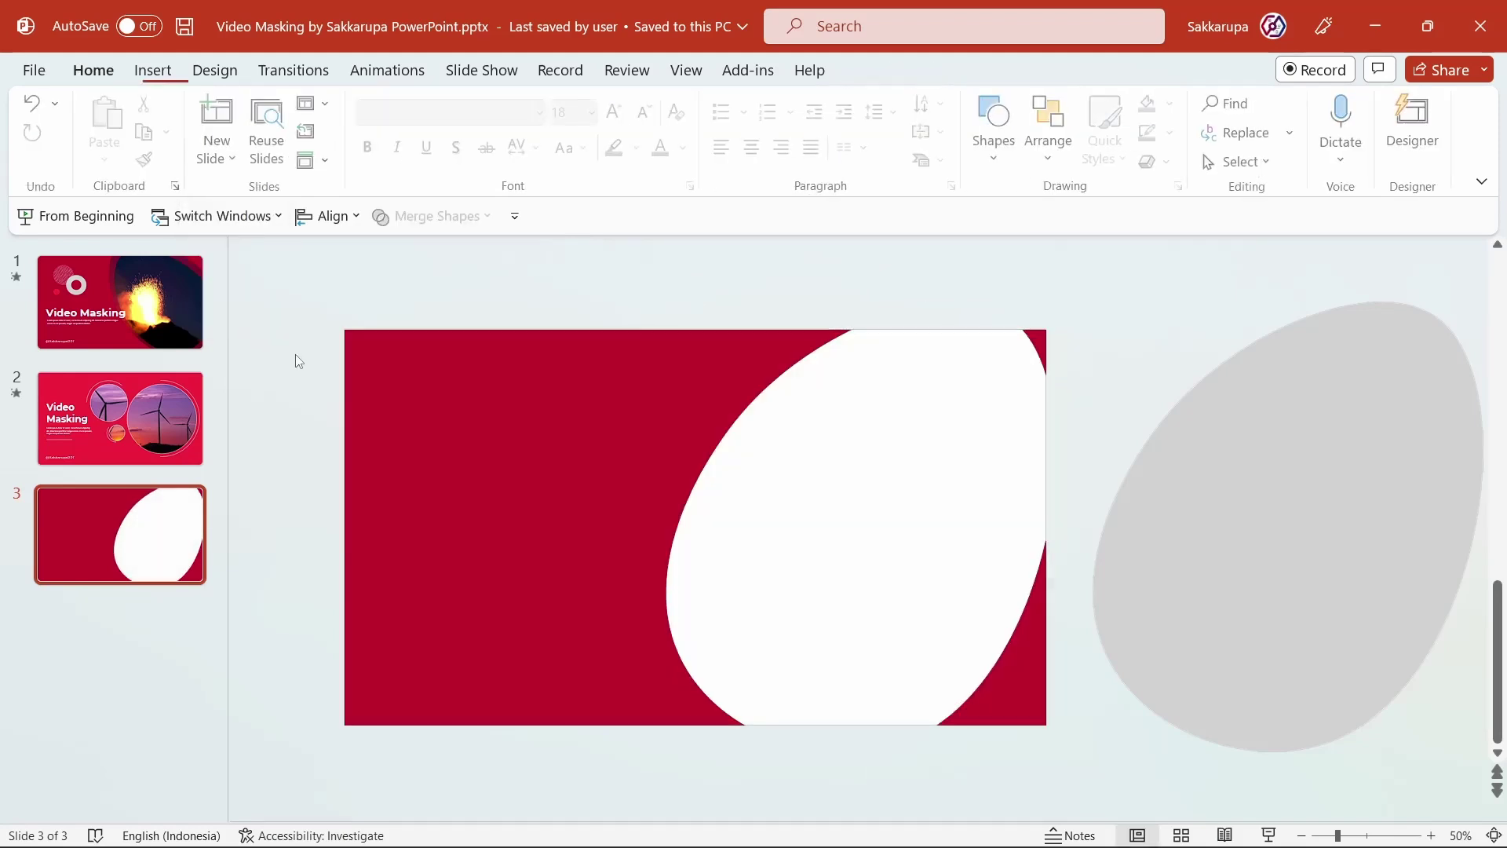
- Remove the outline from the red cut-out shape
left_click(520, 403)
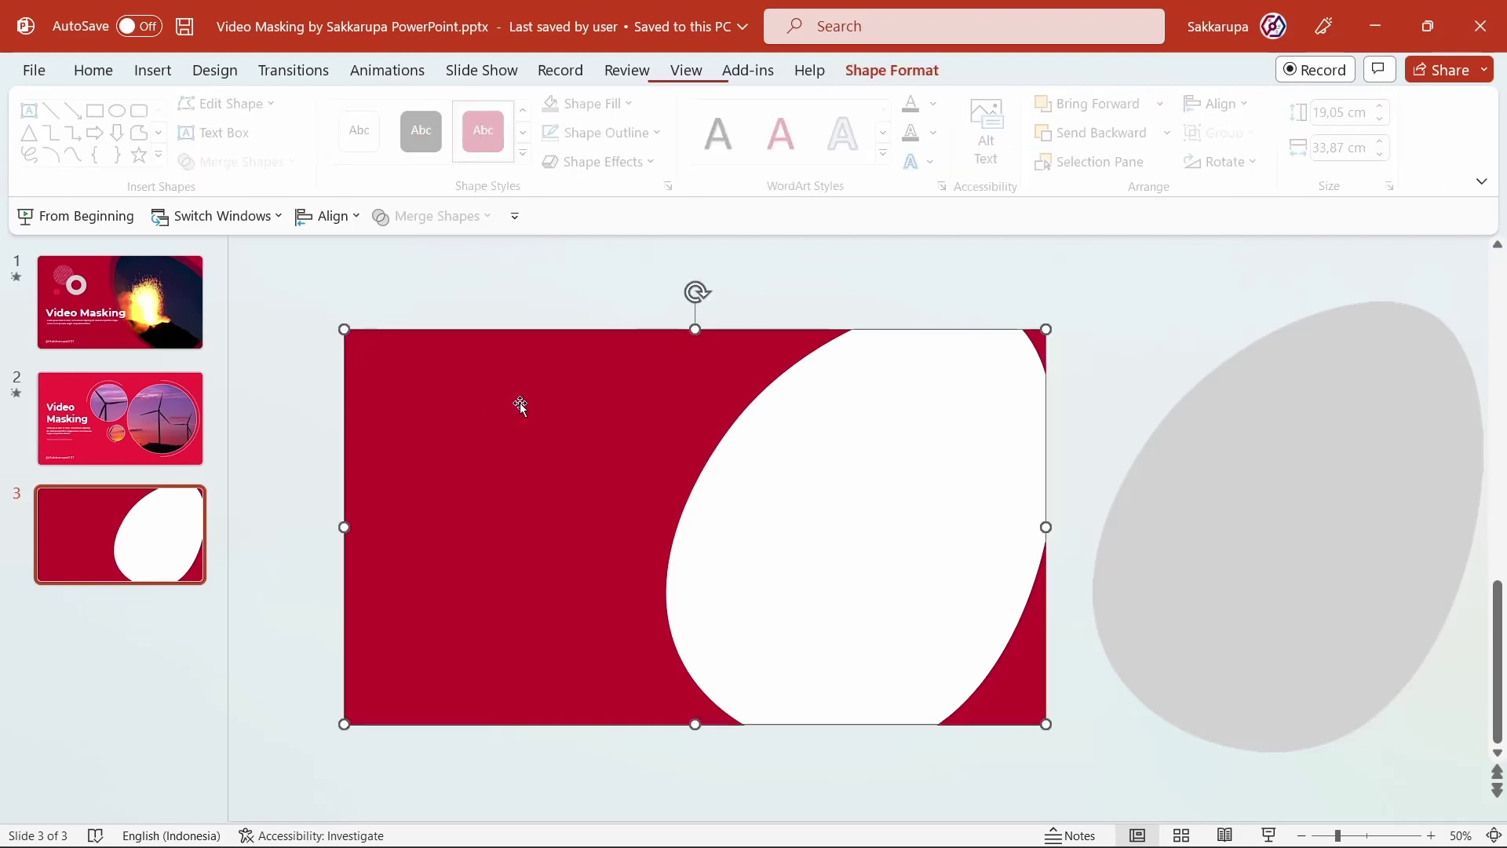
left_click(609, 132)
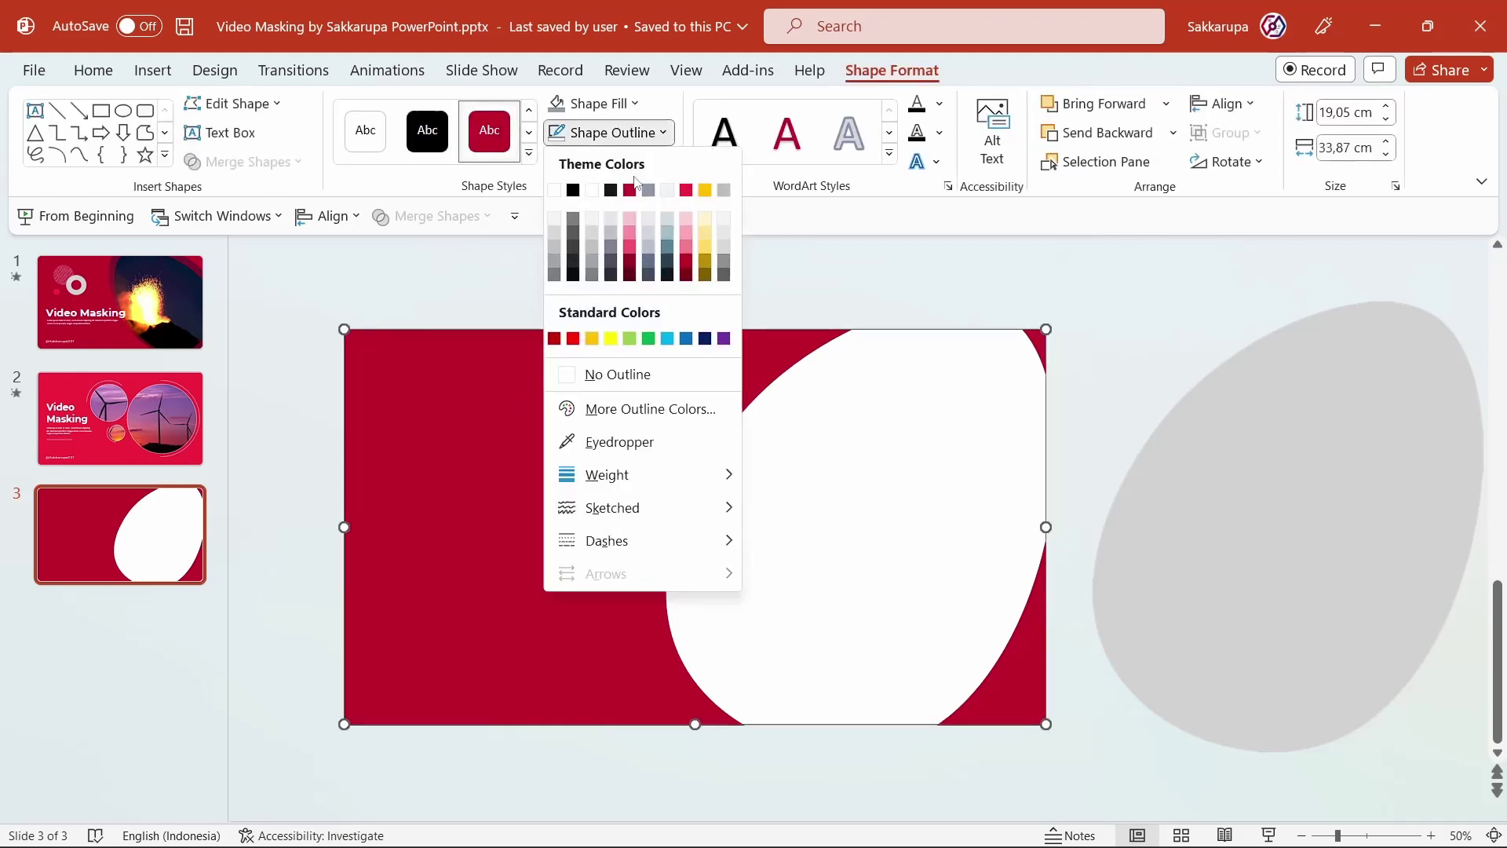
left_click(662, 374)
left_click(960, 313)
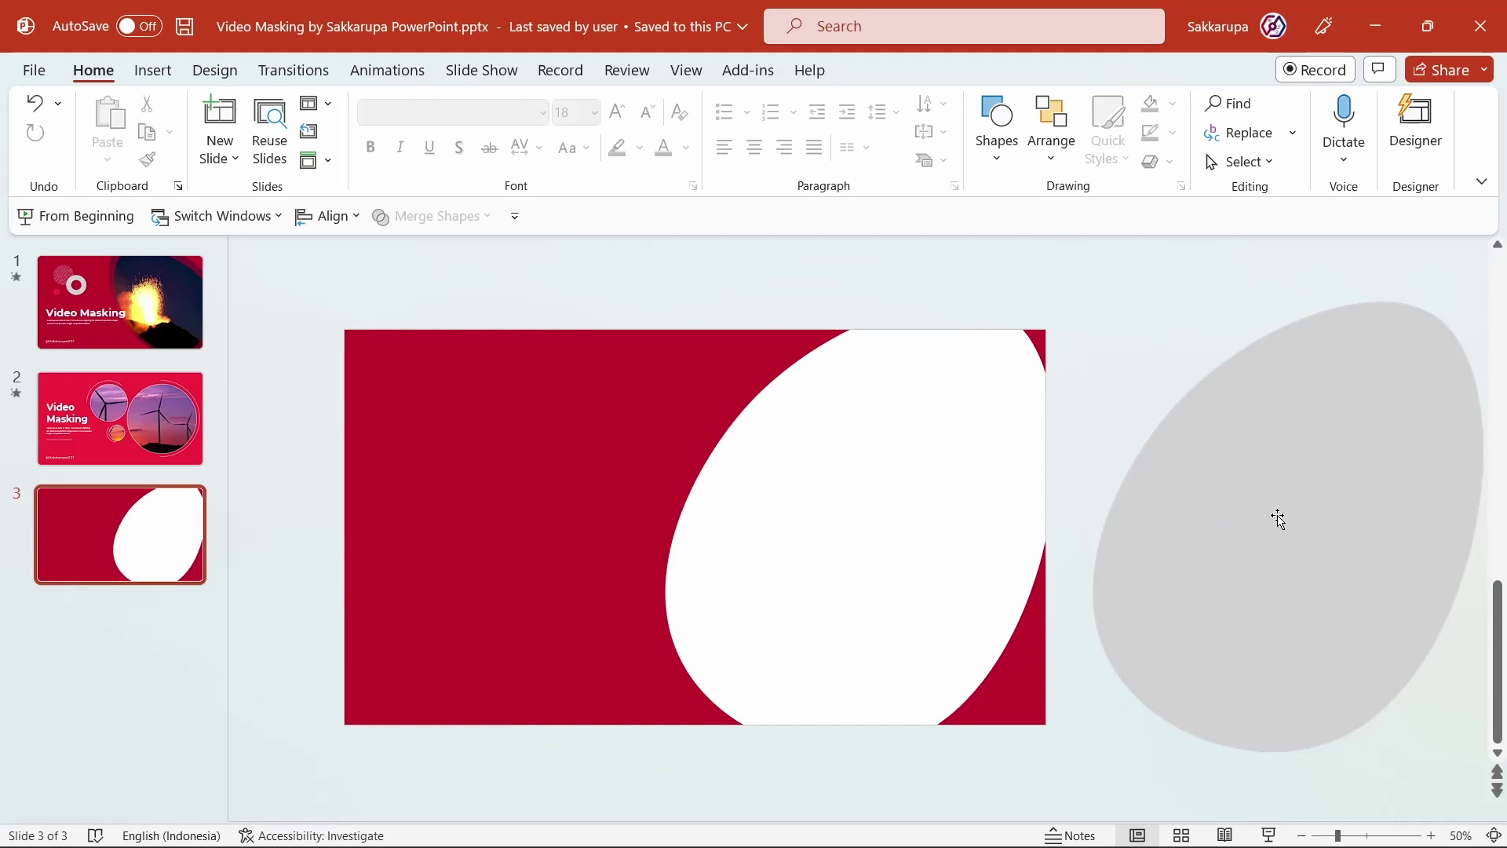
- Fit the spare grey egg inside the hole at 18.7 × 16.24 cm, nudging it slightly lower
mouse_move(1275, 515)
left_mouse_down()
mouse_move(849, 534)
mouse_move(851, 517)
left_mouse_up()
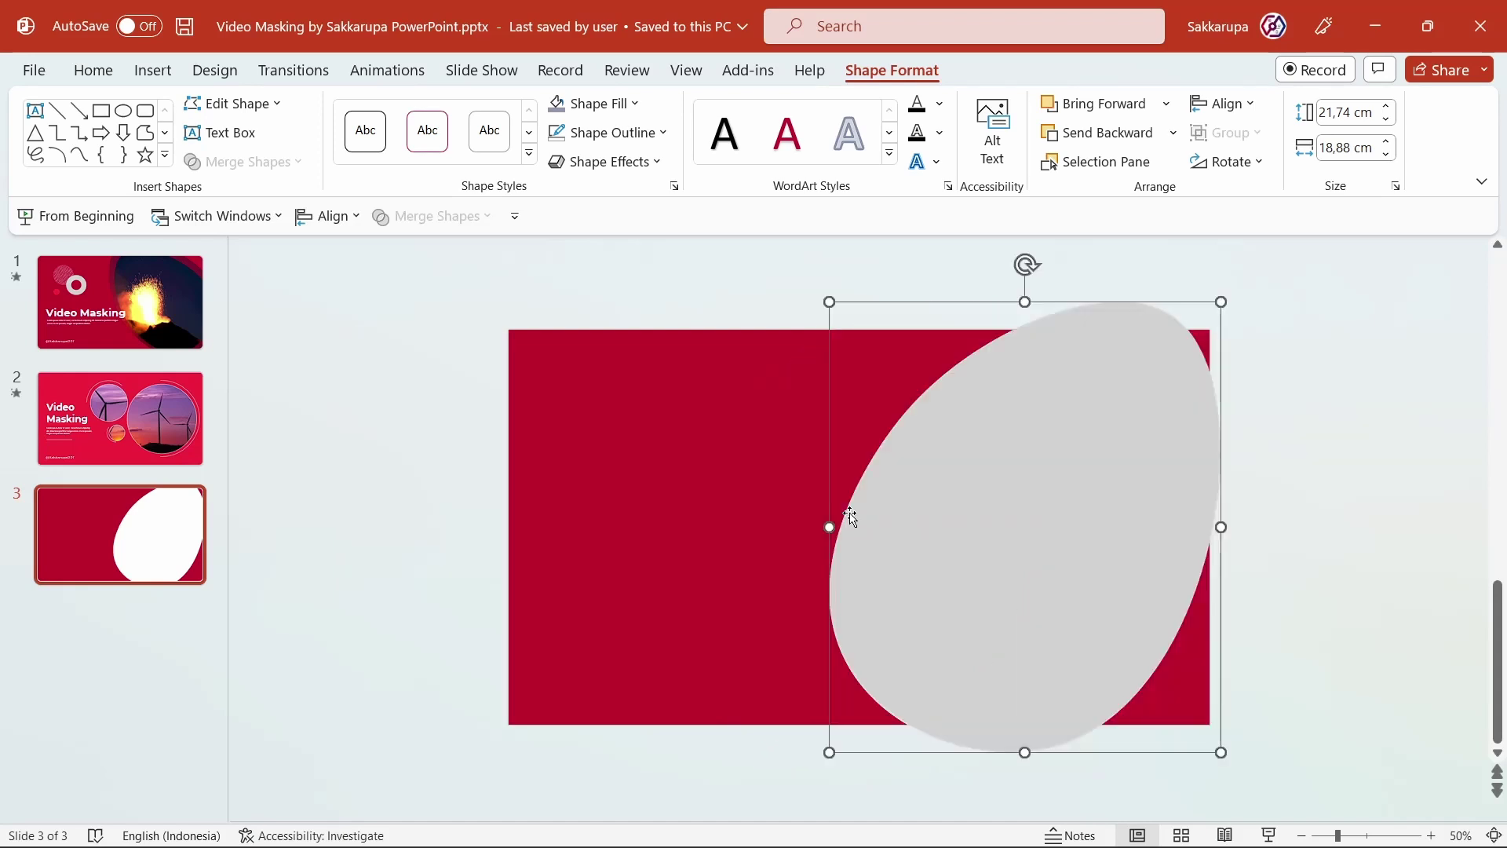
left_click_drag(1220, 749, 1193, 718)
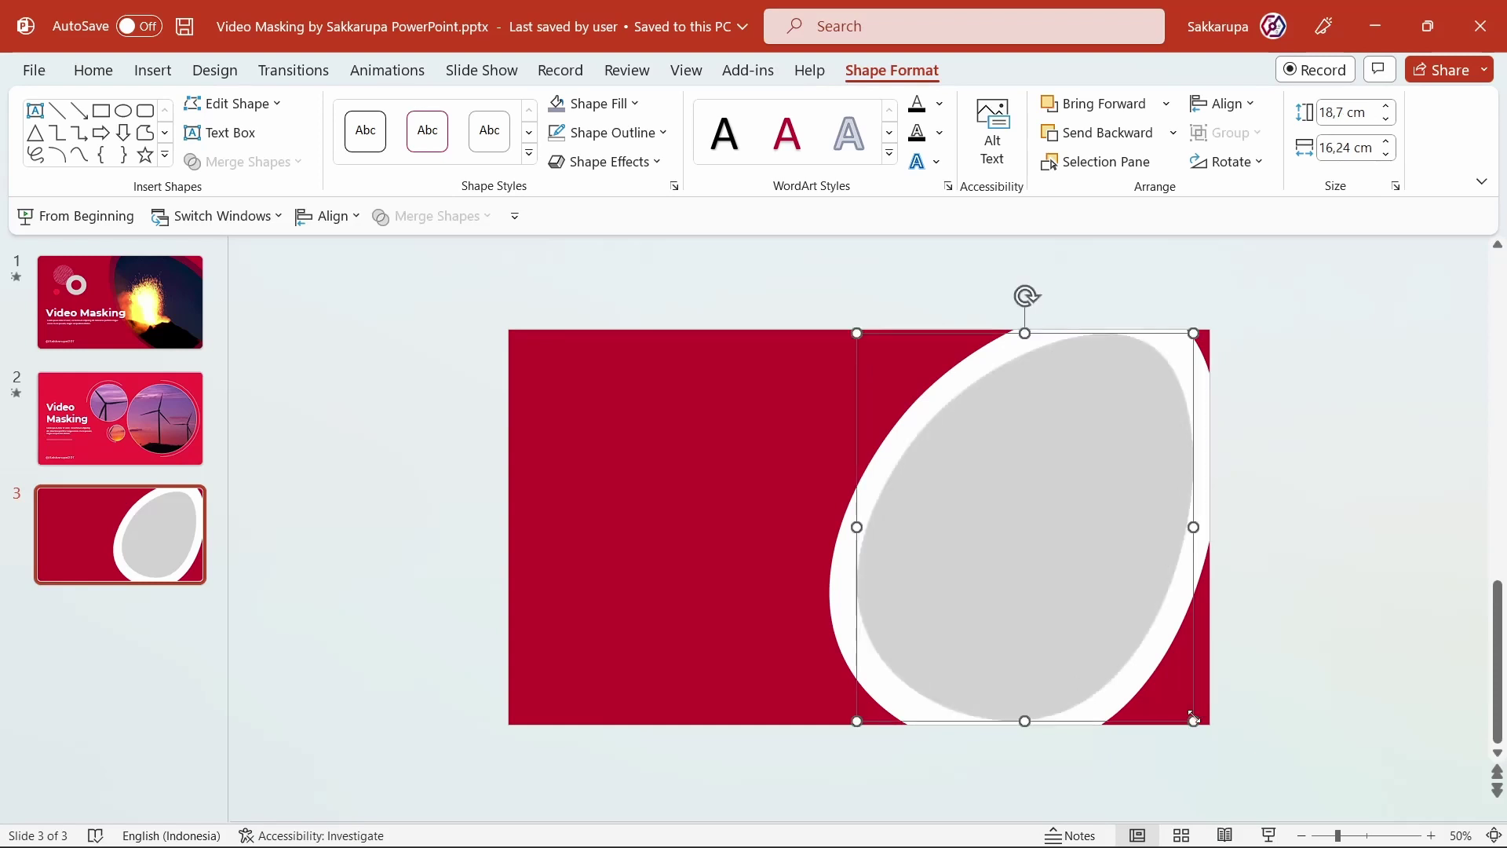
left_click(1109, 727)
left_click_drag(1058, 624, 1050, 639)
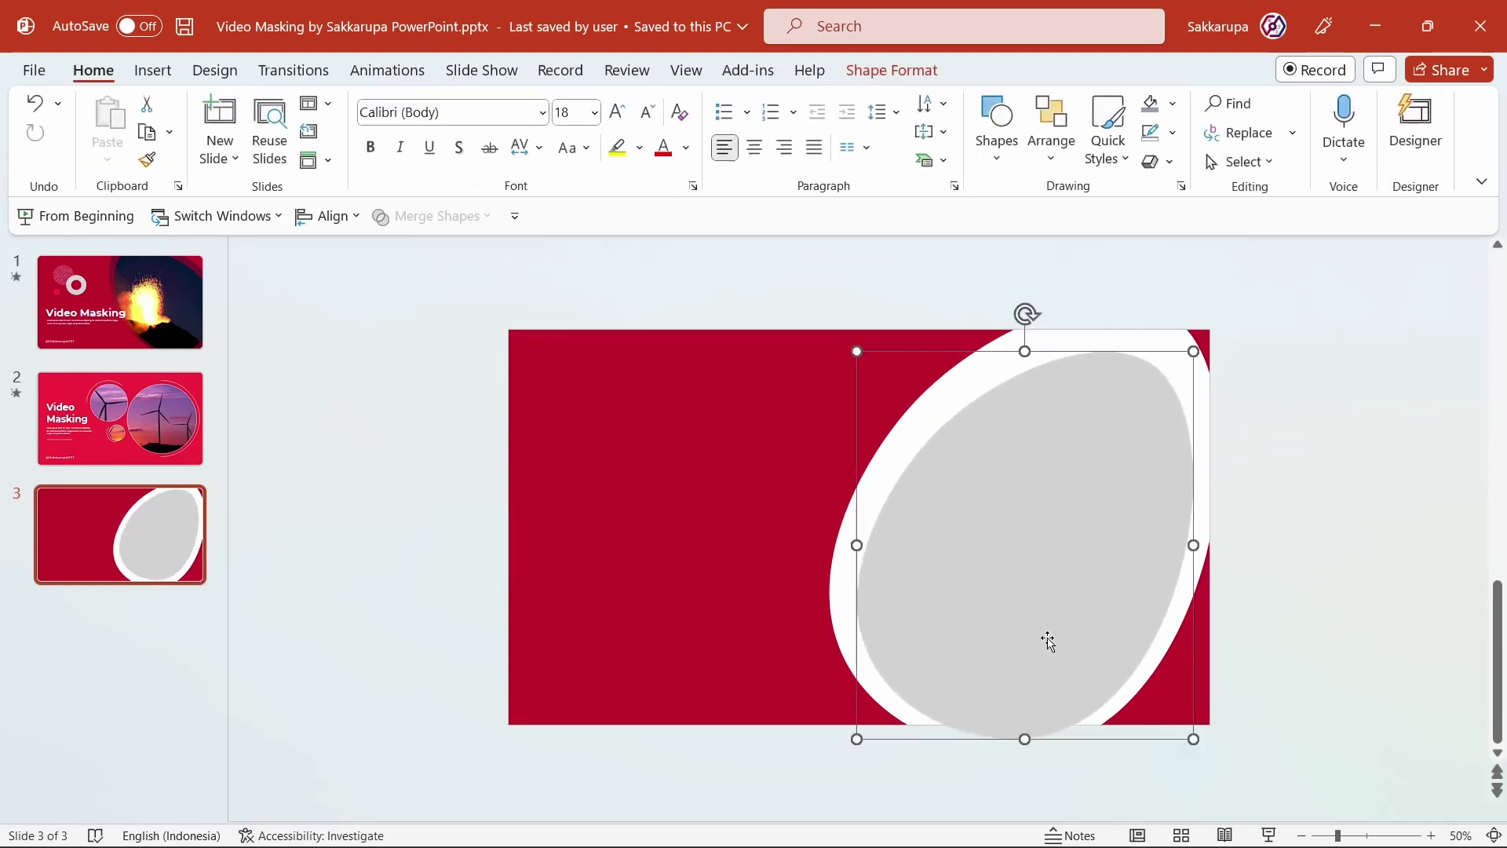
left_click(1304, 468)
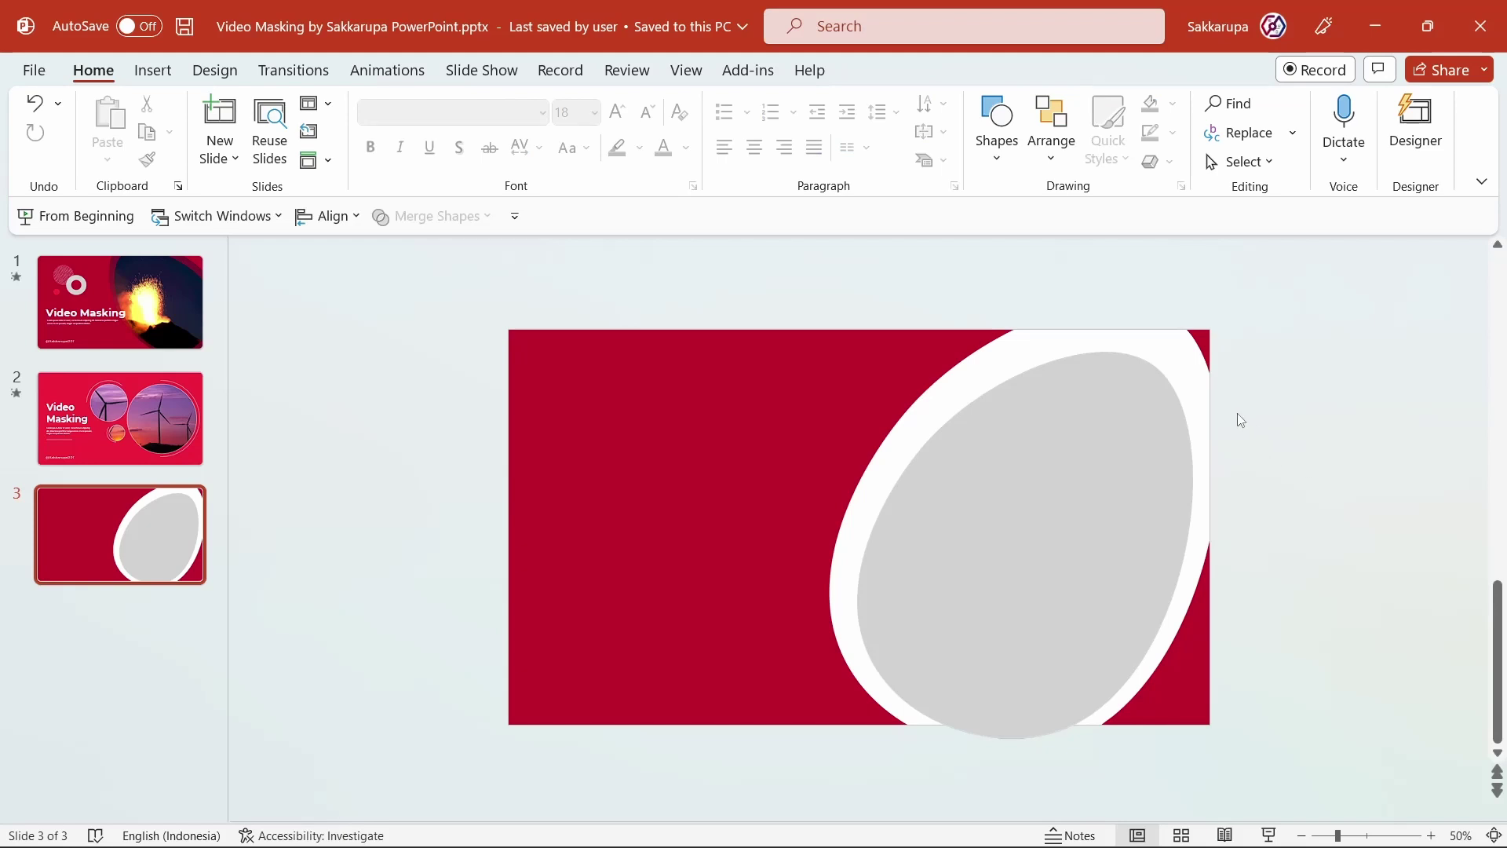
left_click(1000, 157)
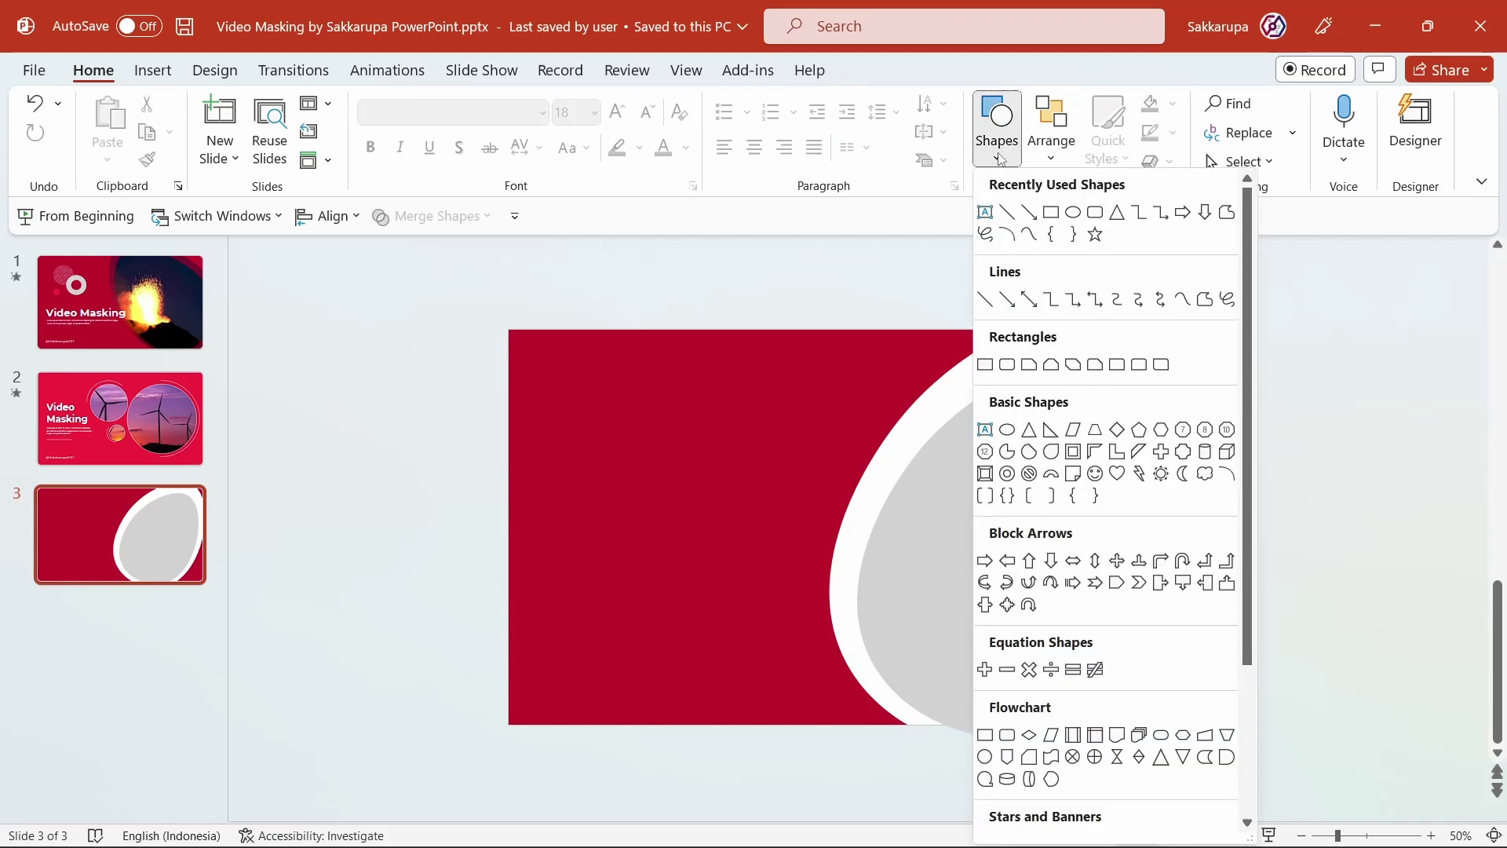
- Draw a 33.87 × 19.05 cm rectangle covering all of slide 3 and fill it grey-blue
left_click(1045, 212)
left_click_drag(829, 393, 1209, 723)
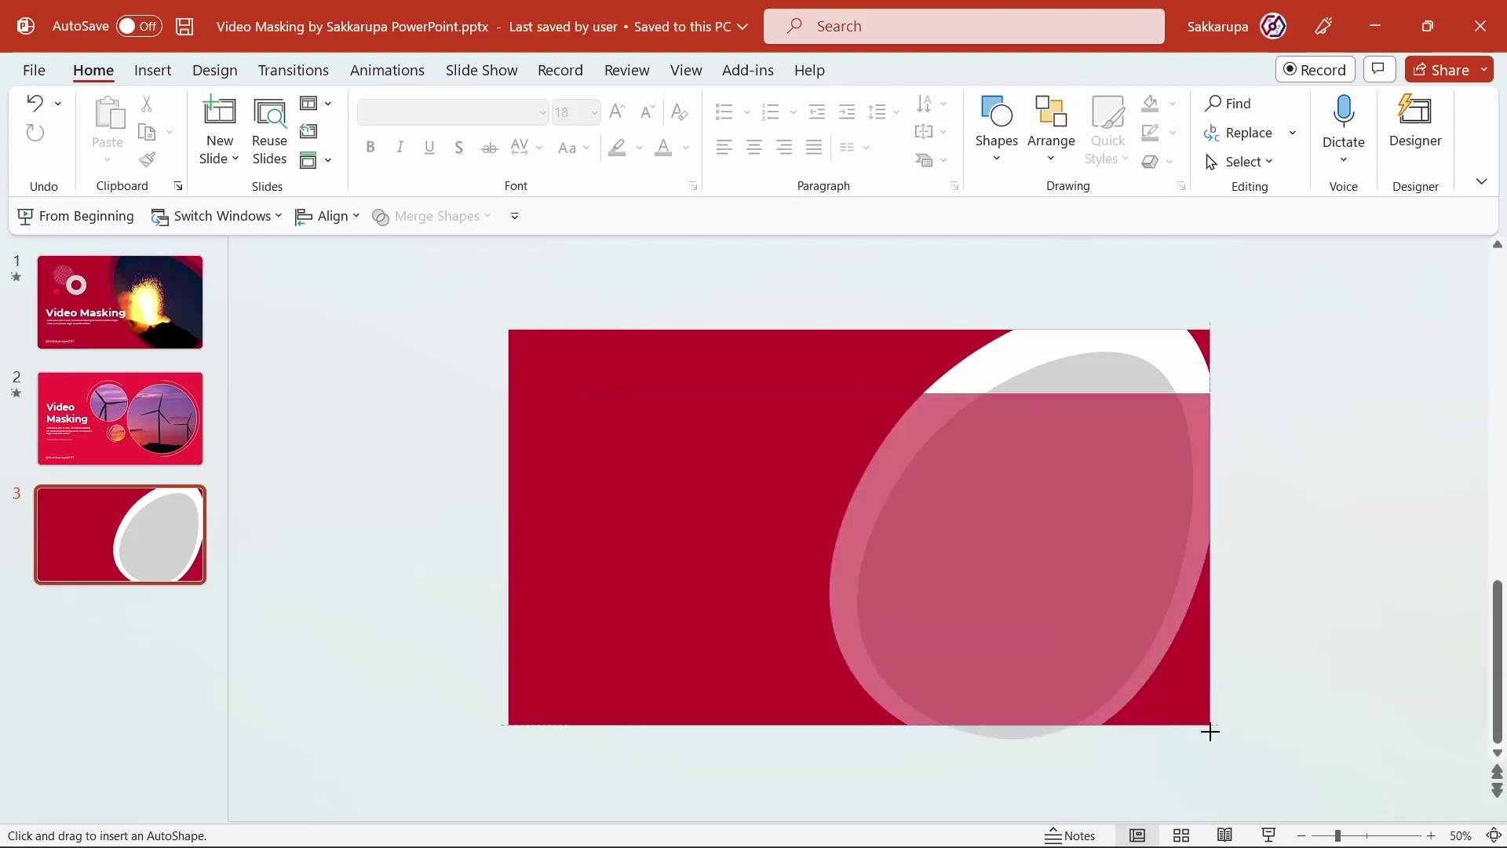
left_click_drag(829, 558, 508, 557)
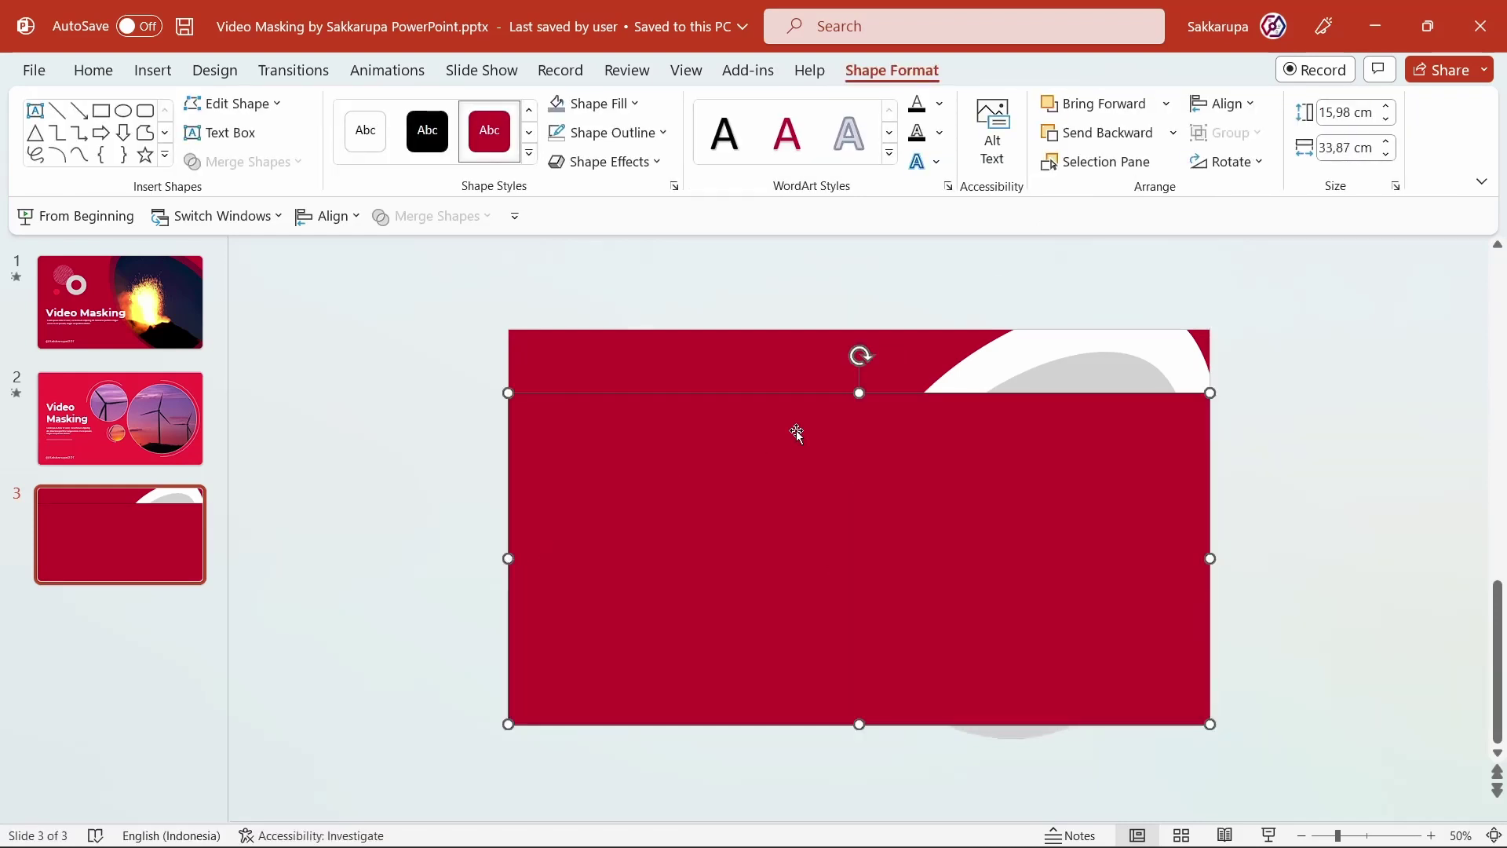
left_click_drag(859, 393, 847, 328)
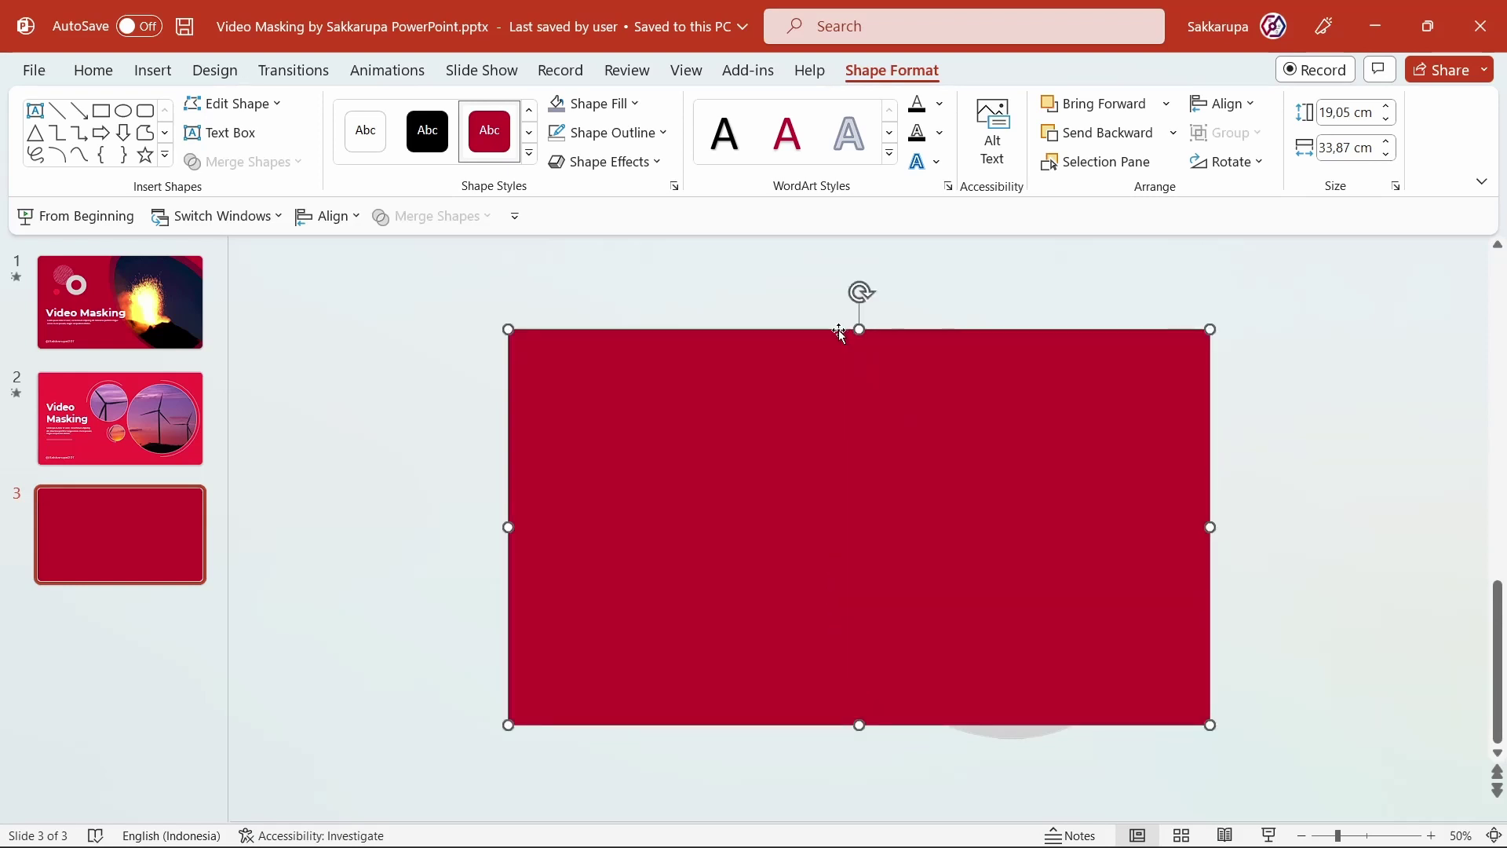
left_click(559, 103)
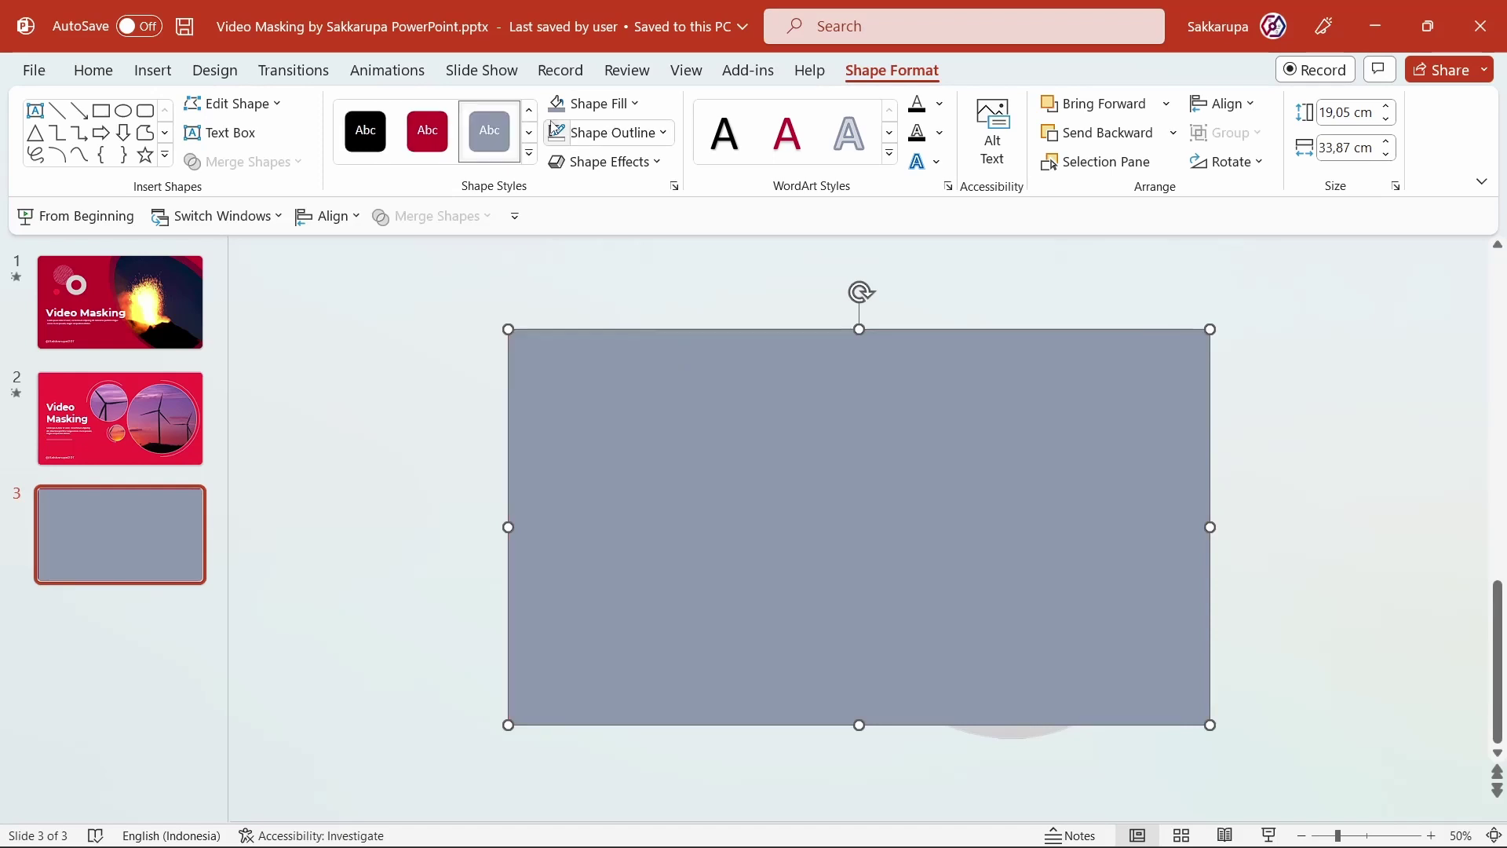
left_click(657, 281)
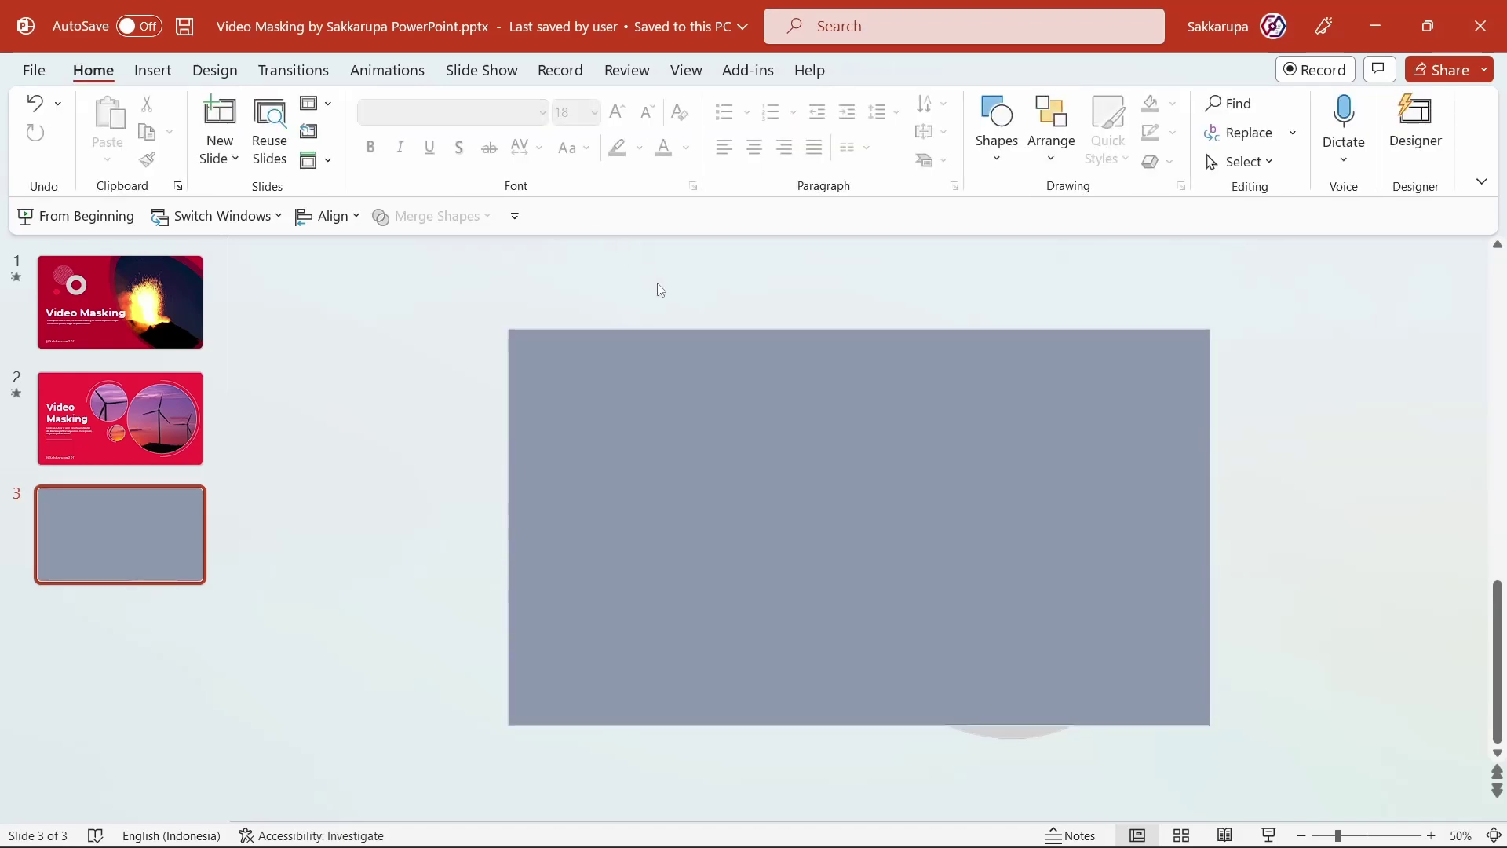
- Send the grey-blue rectangle behind the egg and subtract the egg from it
left_click(723, 385)
key("ctrl+bracketleft")
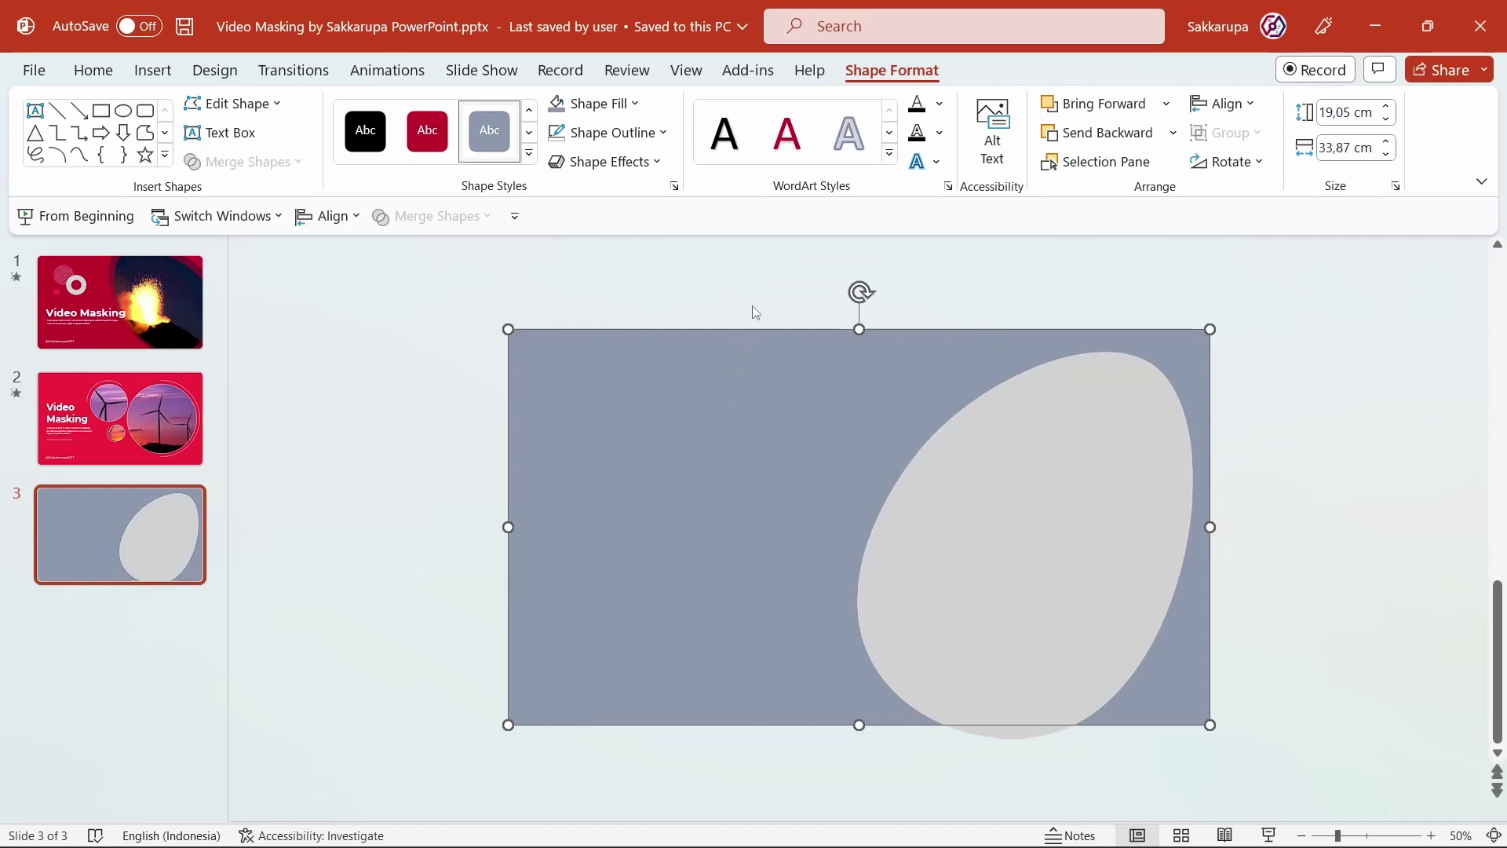
left_click(1361, 429)
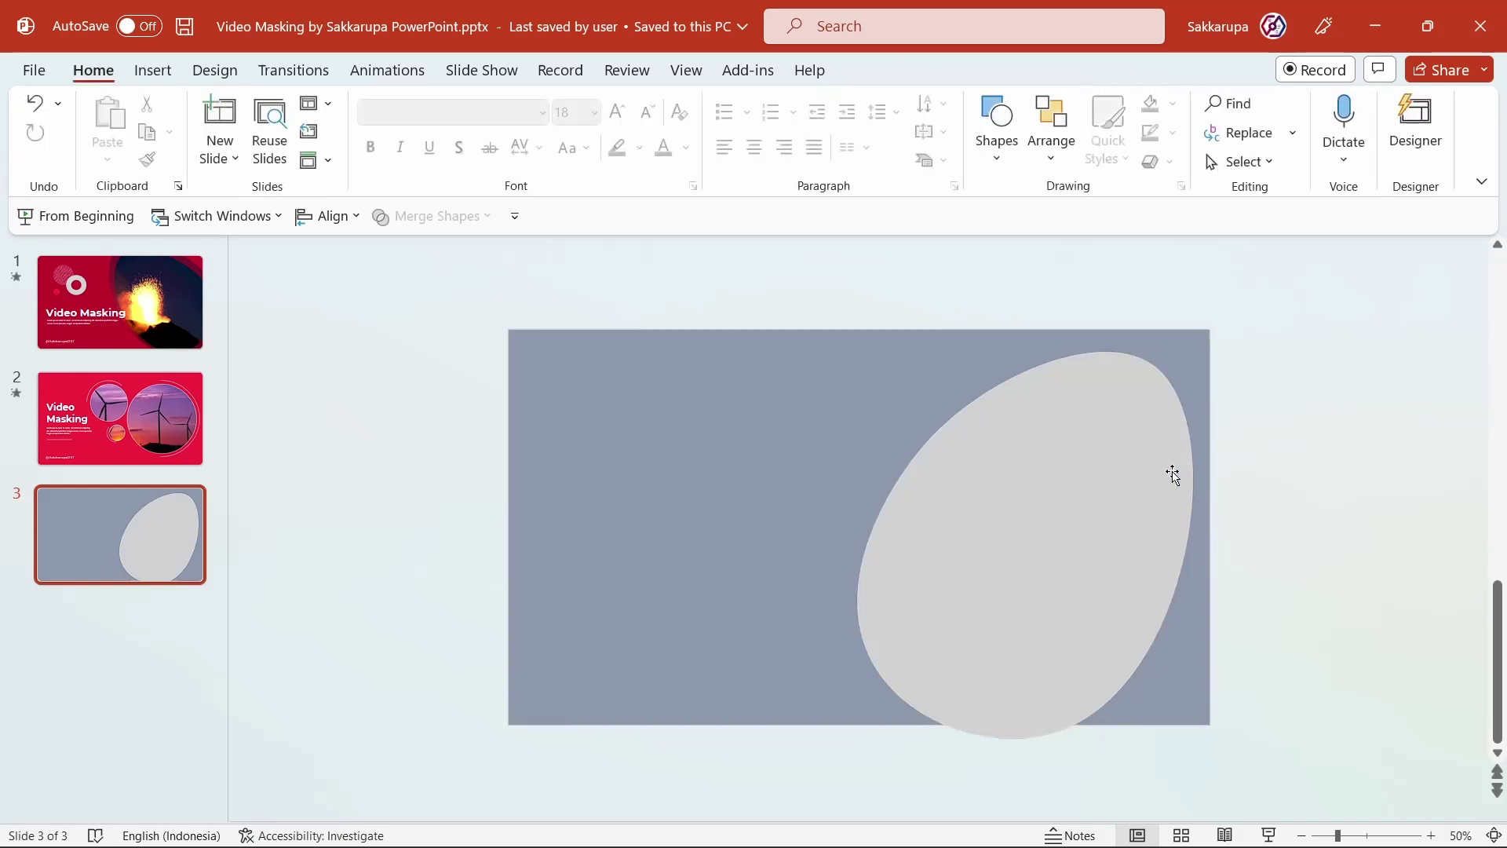
left_click(866, 392)
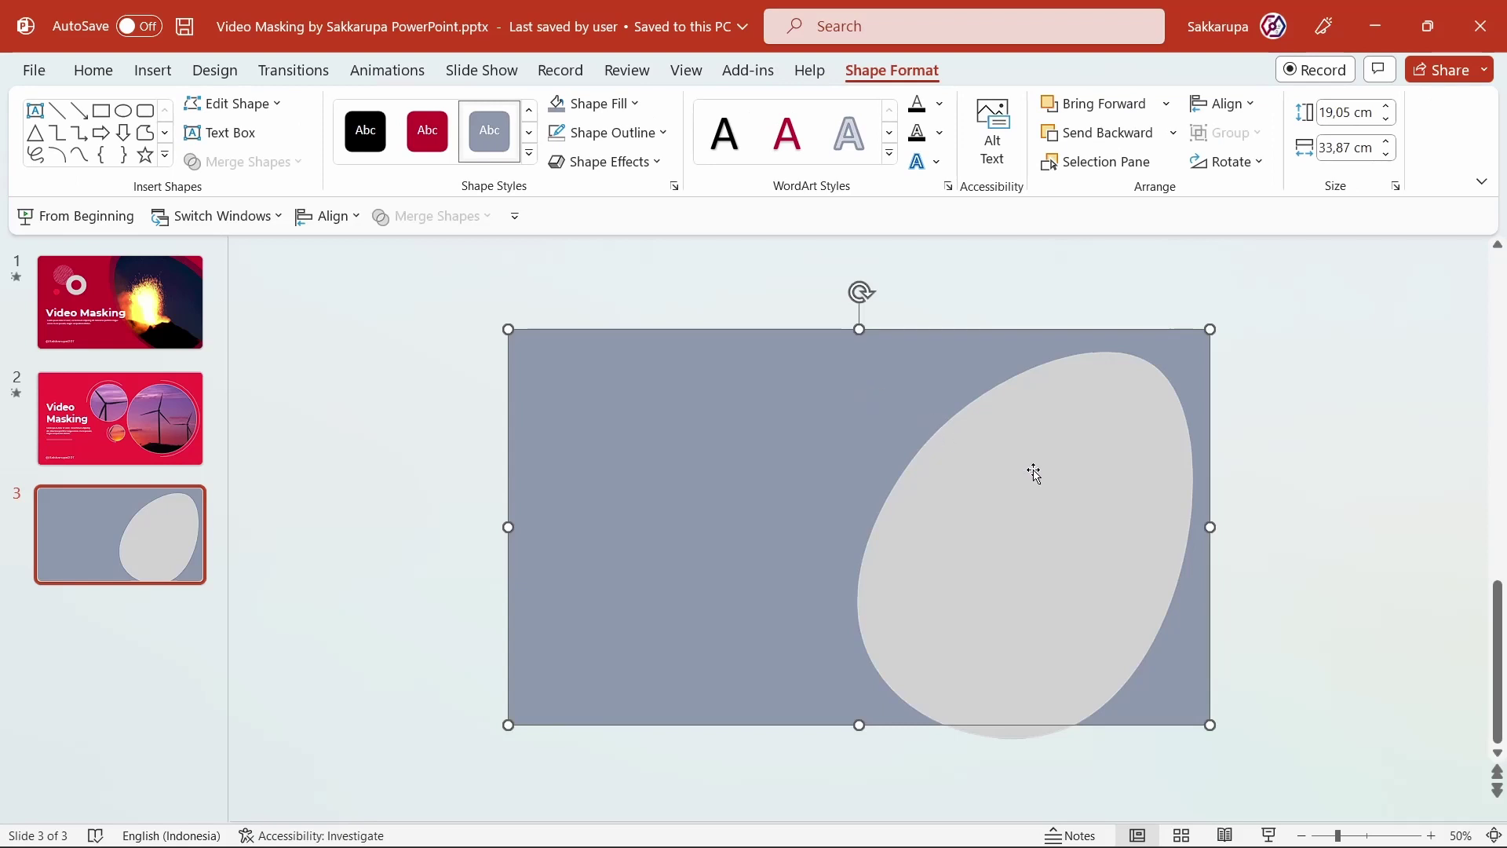
left_click(1033, 469, "shift")
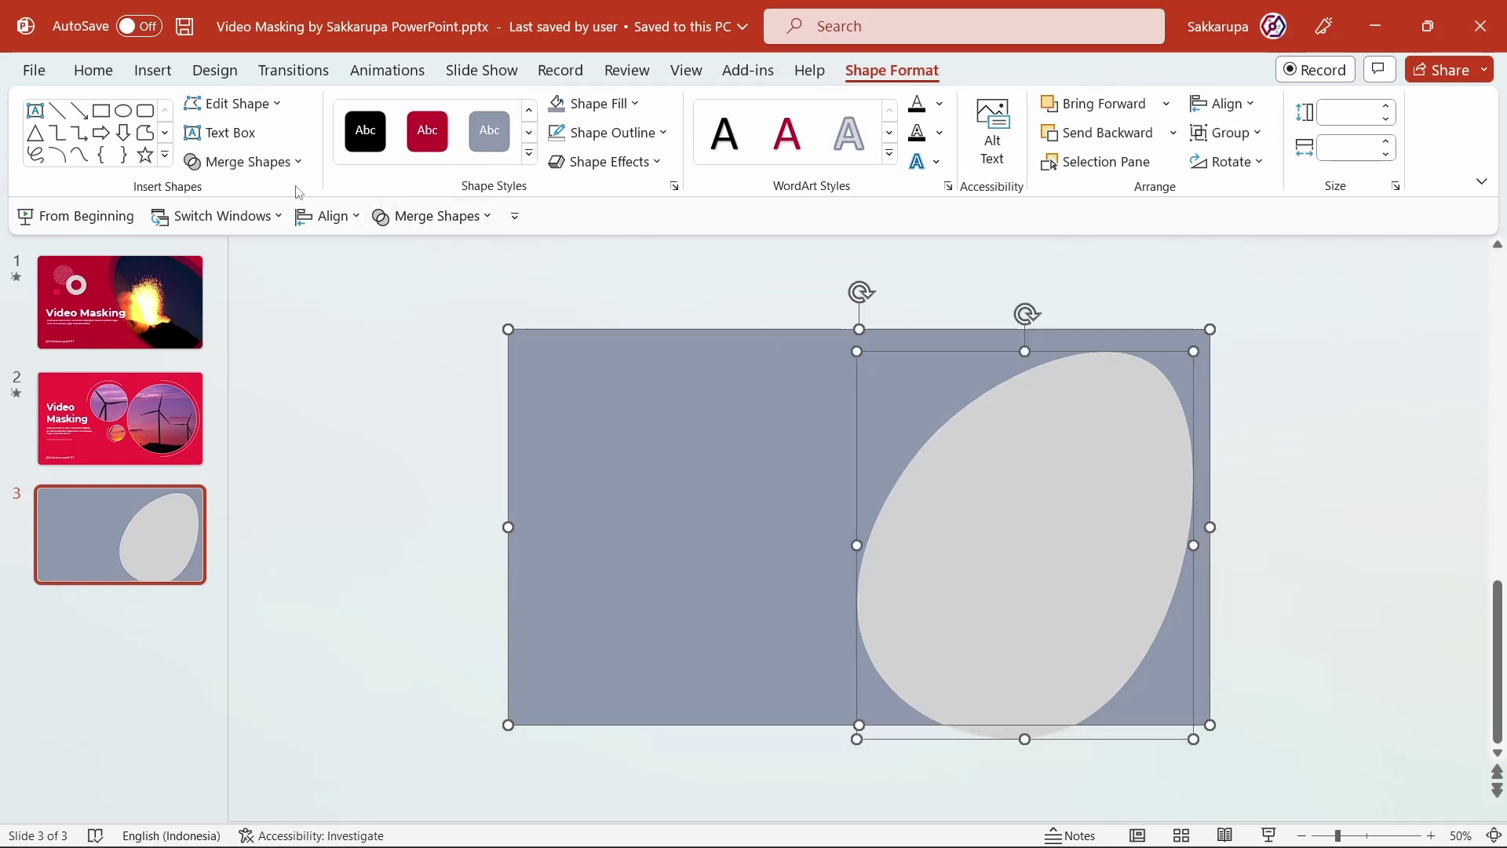
left_click(279, 167)
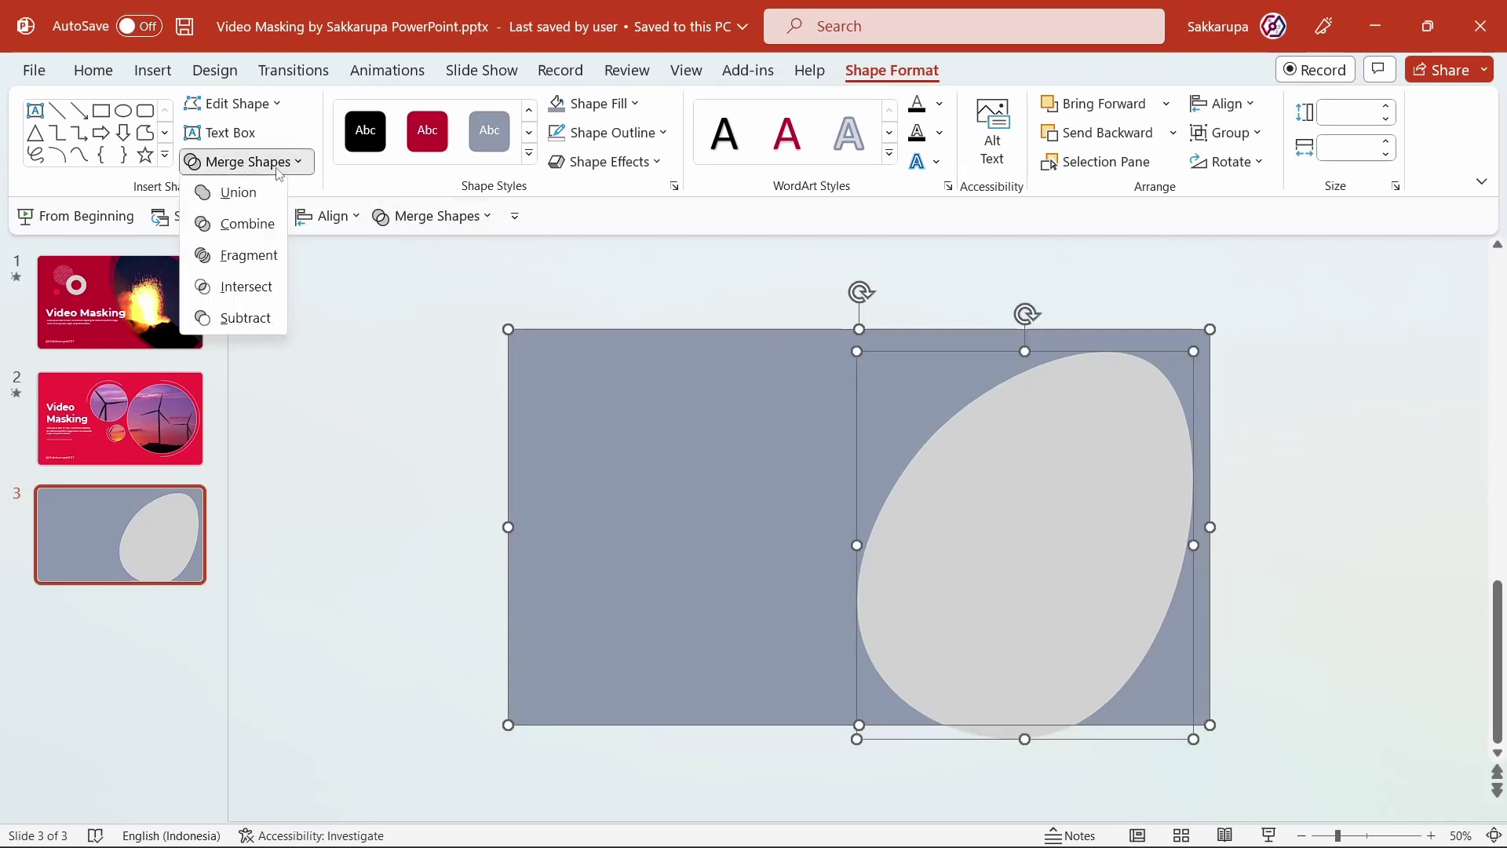
left_click(247, 313)
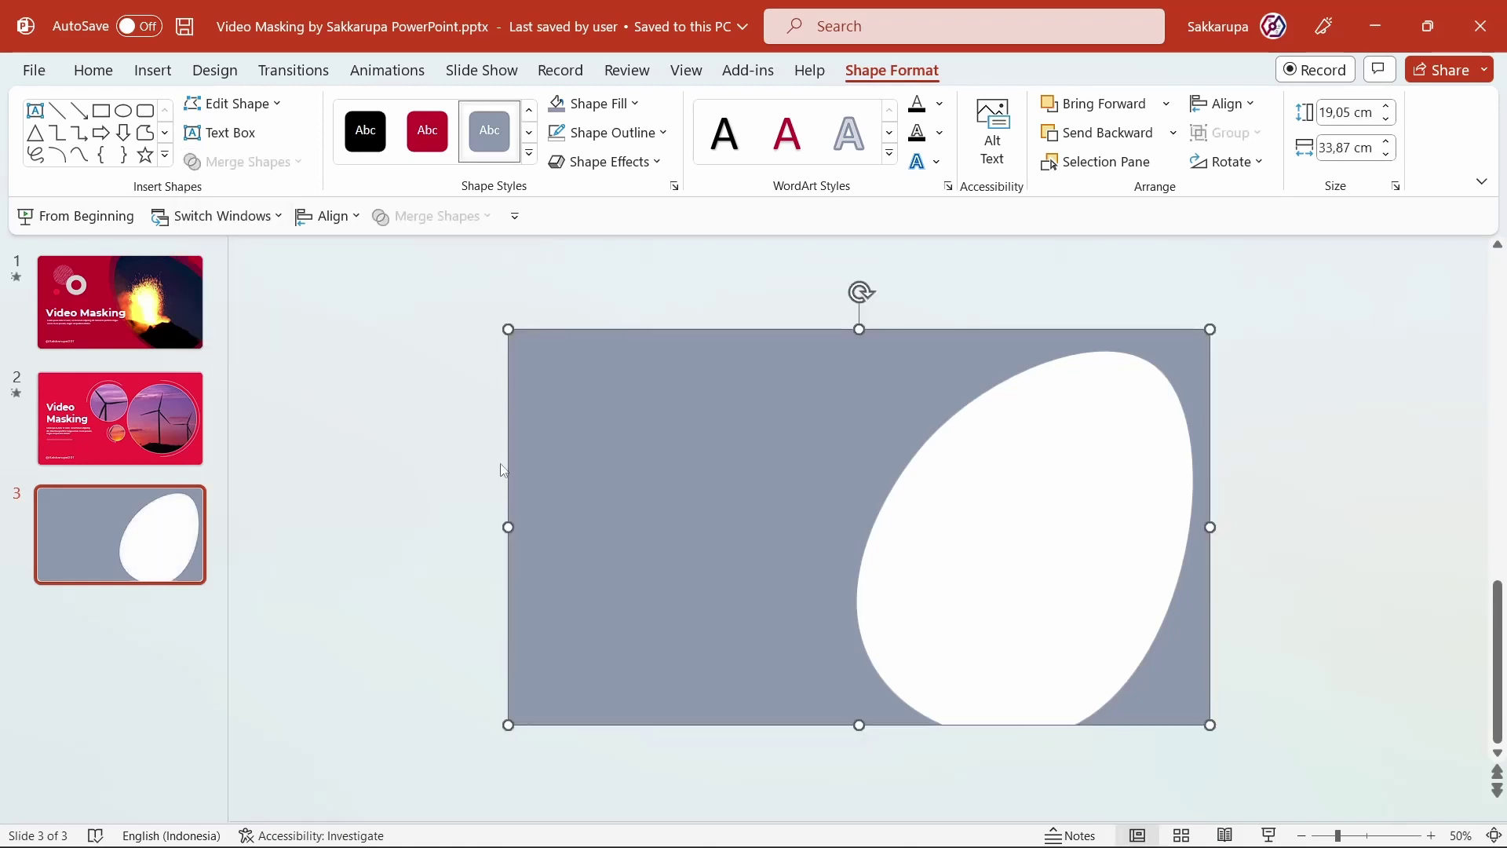
- Send the grey-blue ring to the back, behind the red frame
right_click(654, 449)
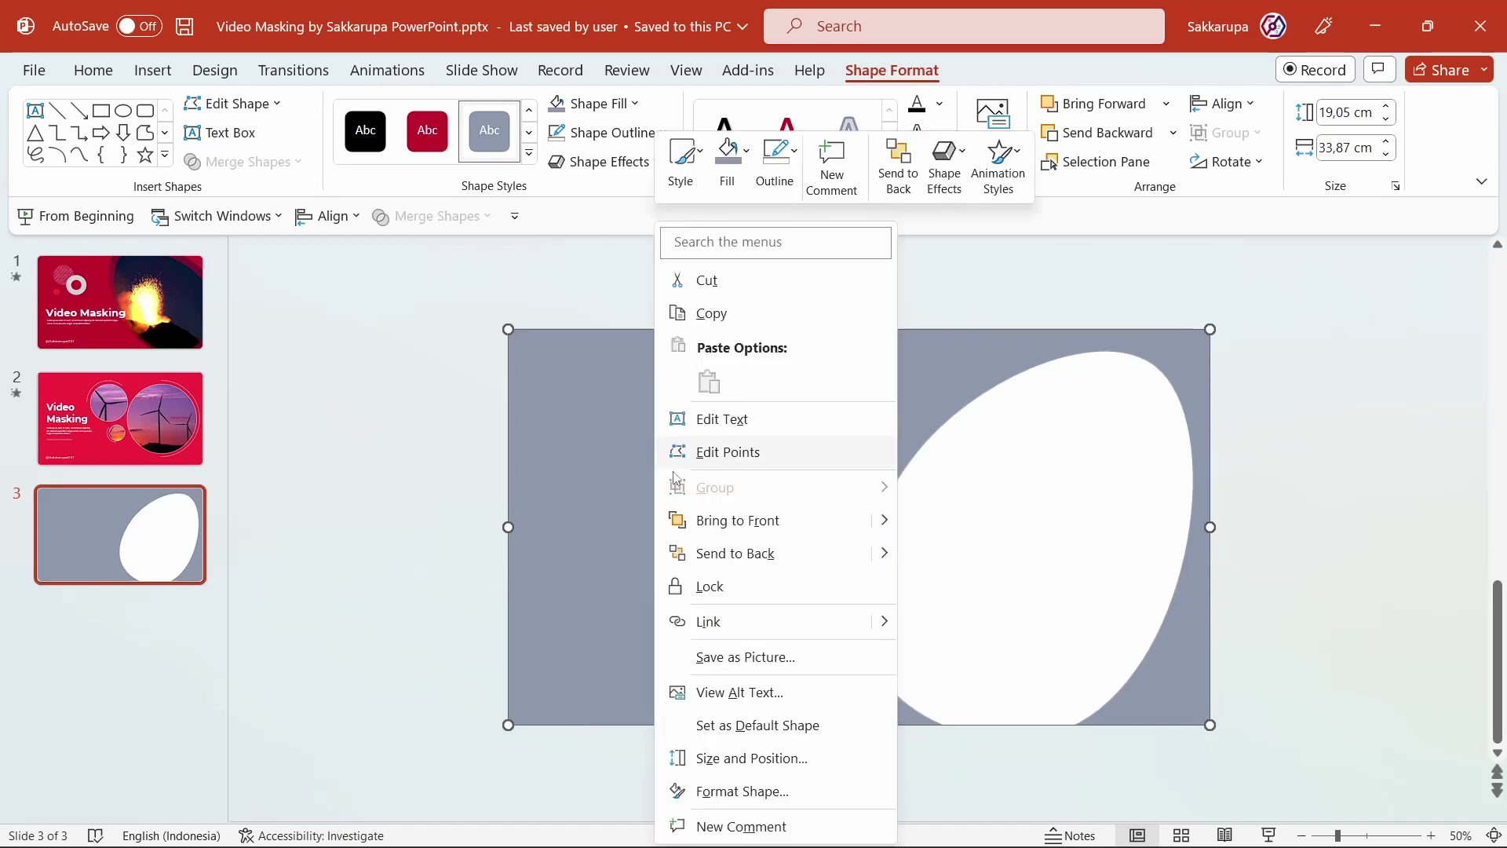
left_click(792, 554)
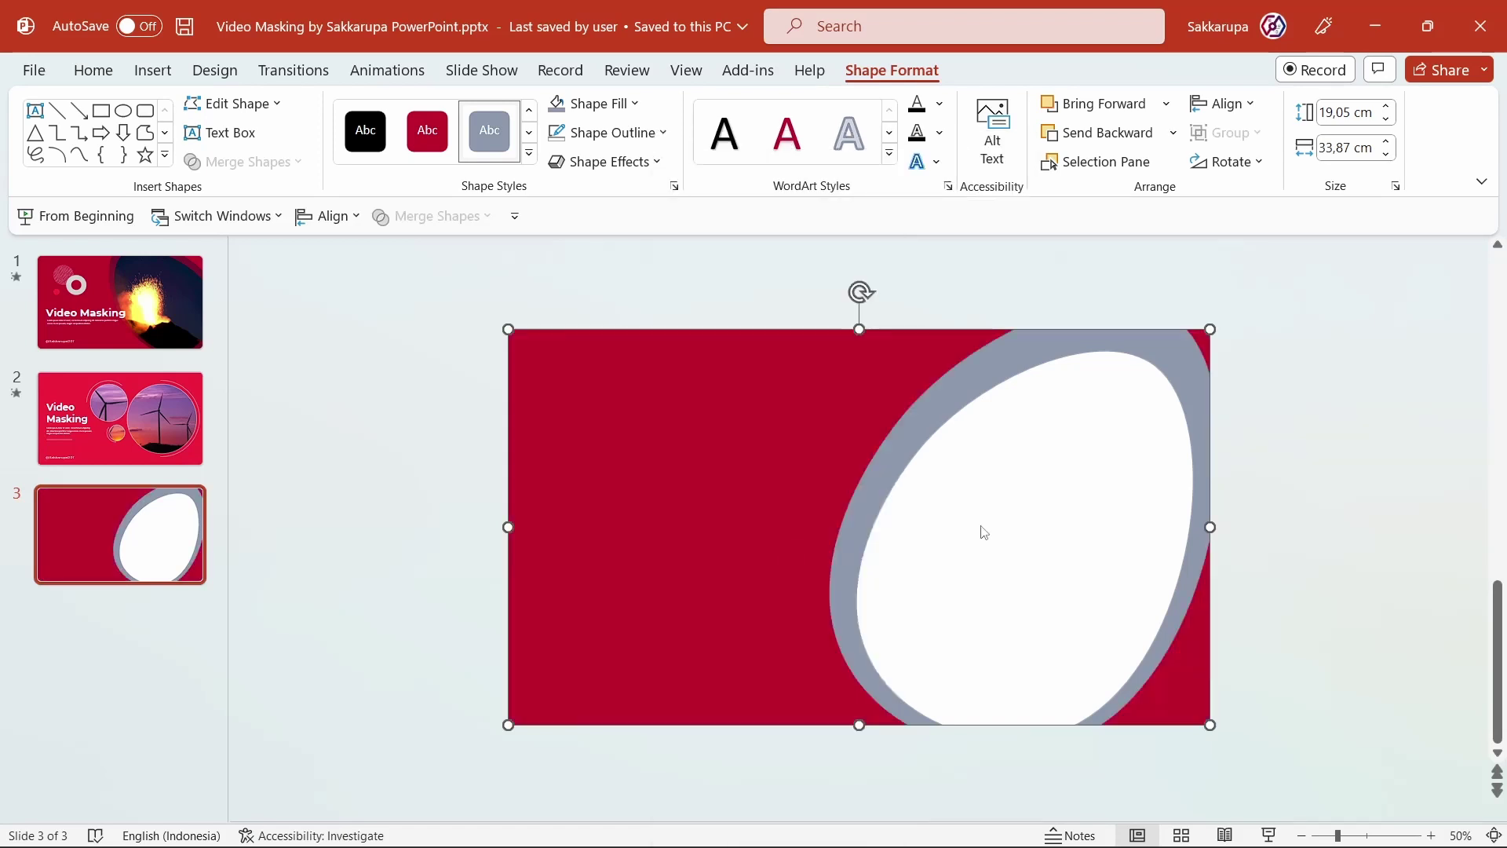
left_click(988, 529)
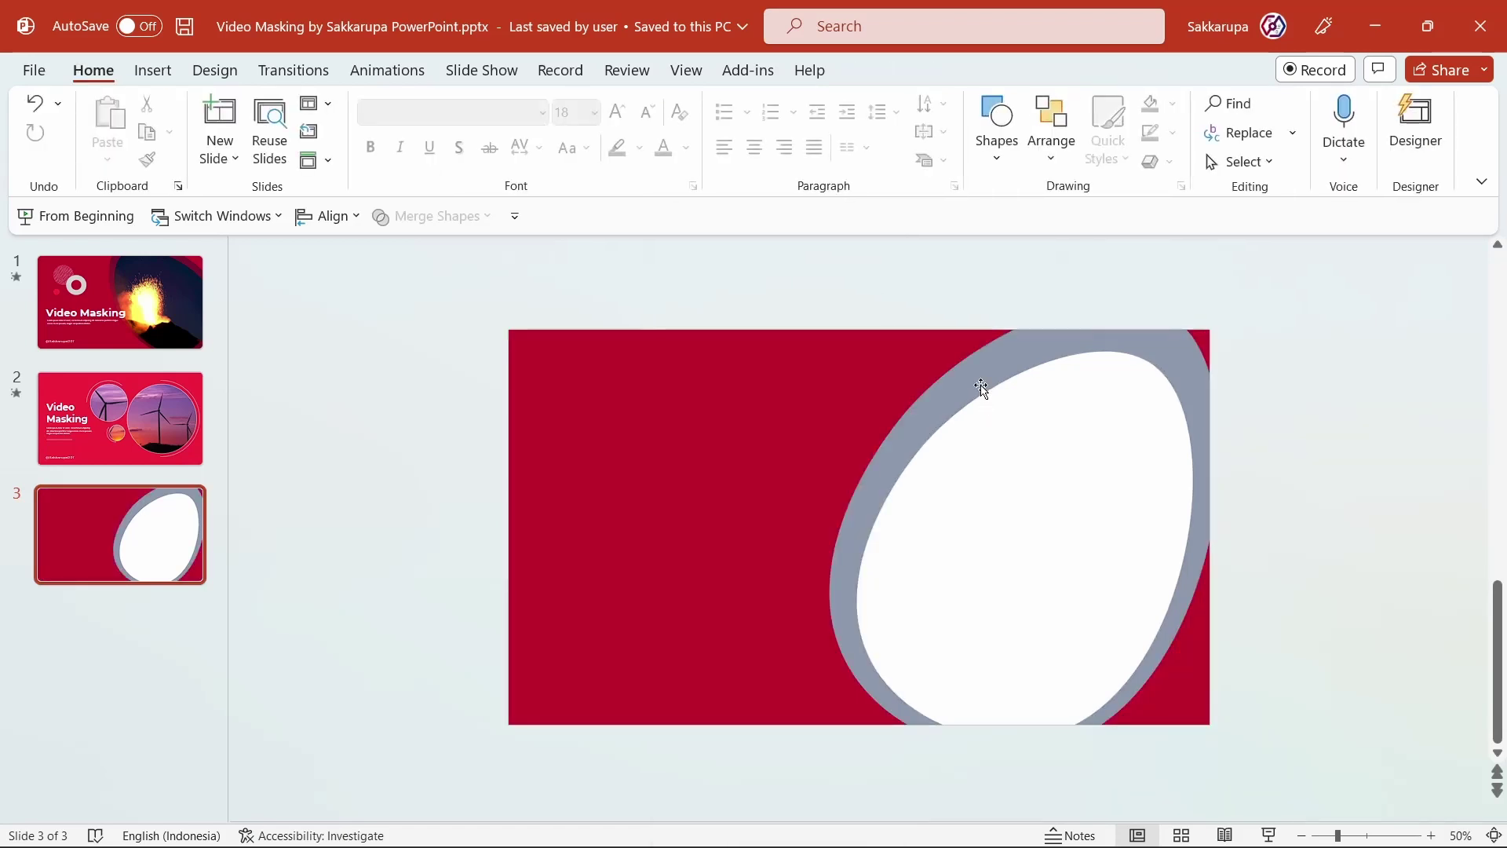
left_click(975, 385)
- Give the ring a red fill with 40% transparency in Format Shape
right_click(973, 384)
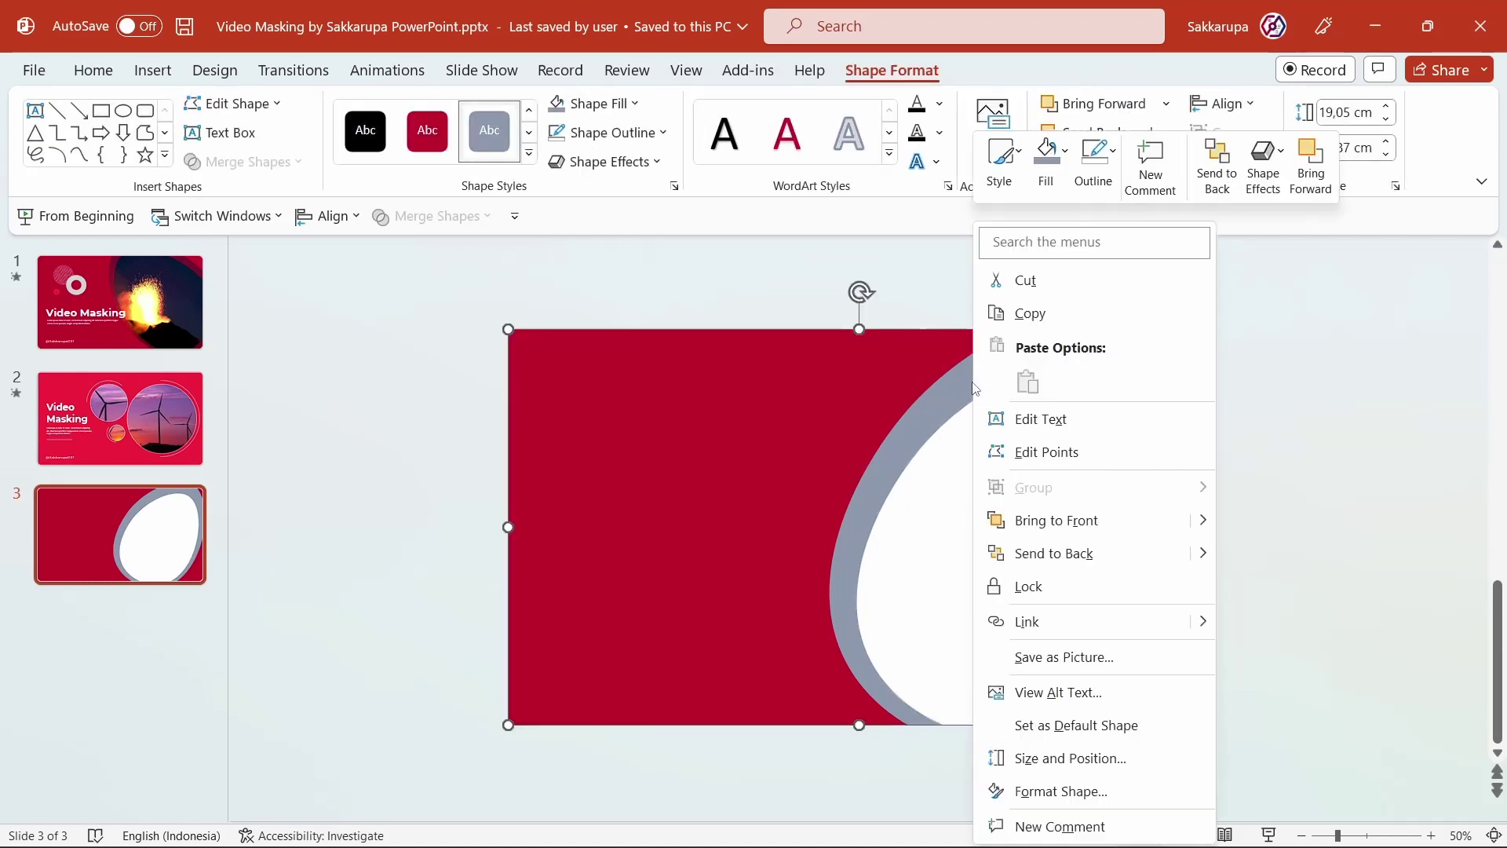
left_click(1088, 795)
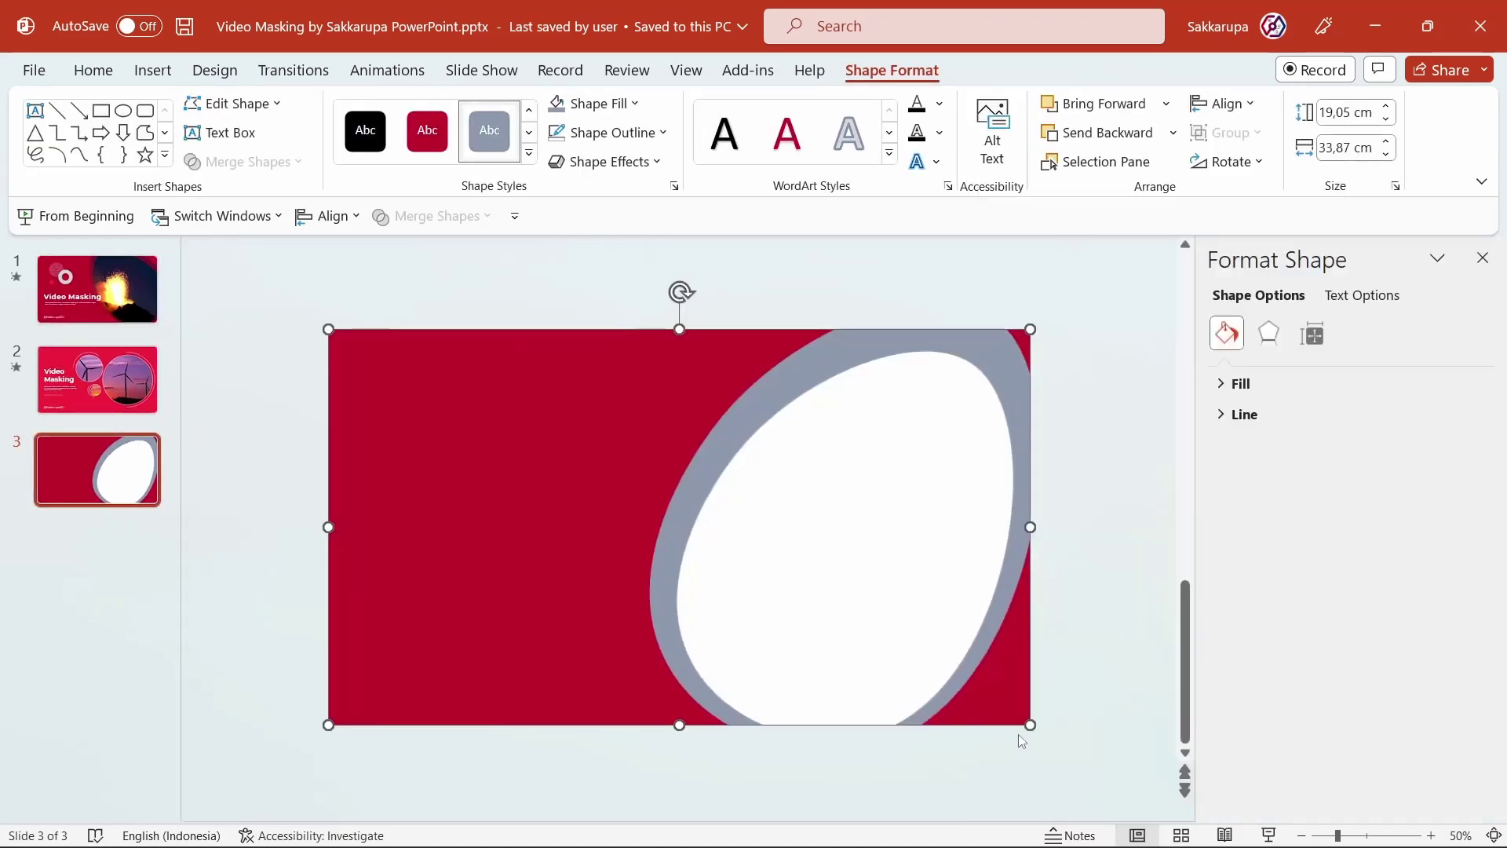
left_click(1268, 384)
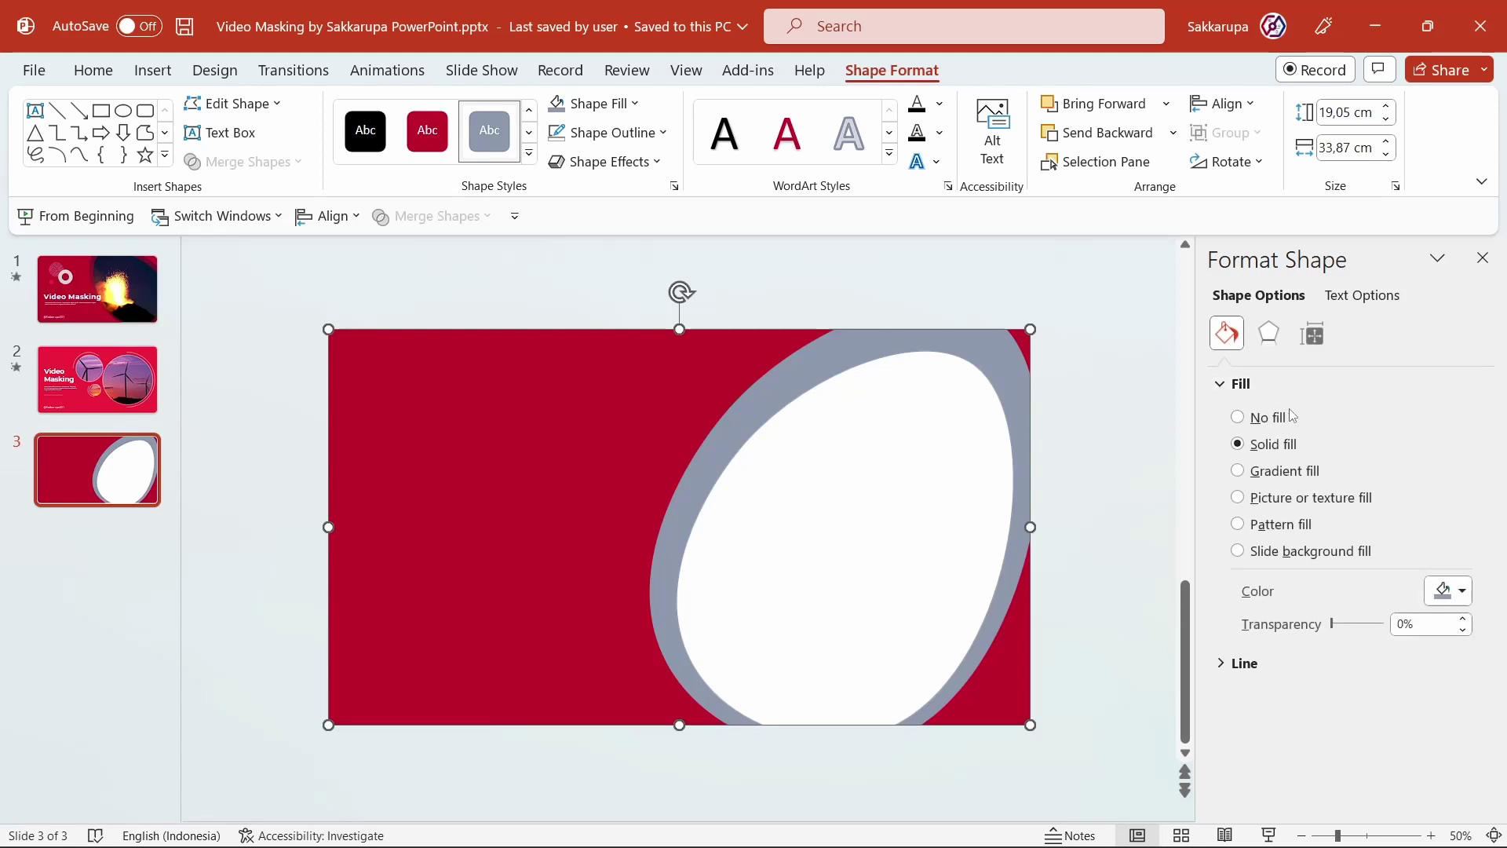
left_click_drag(1334, 625, 1356, 633)
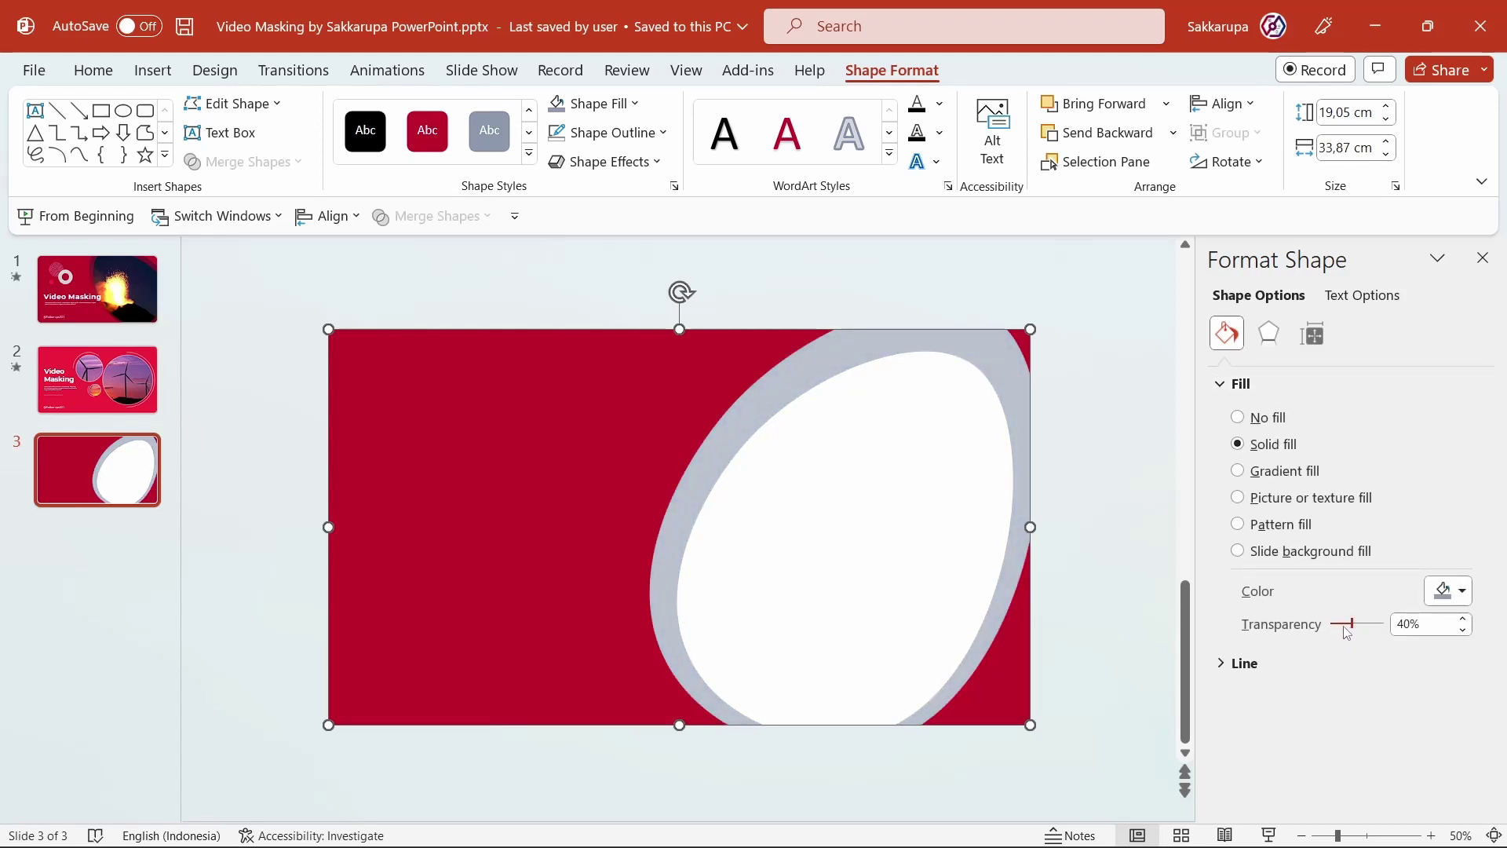
left_click(589, 110)
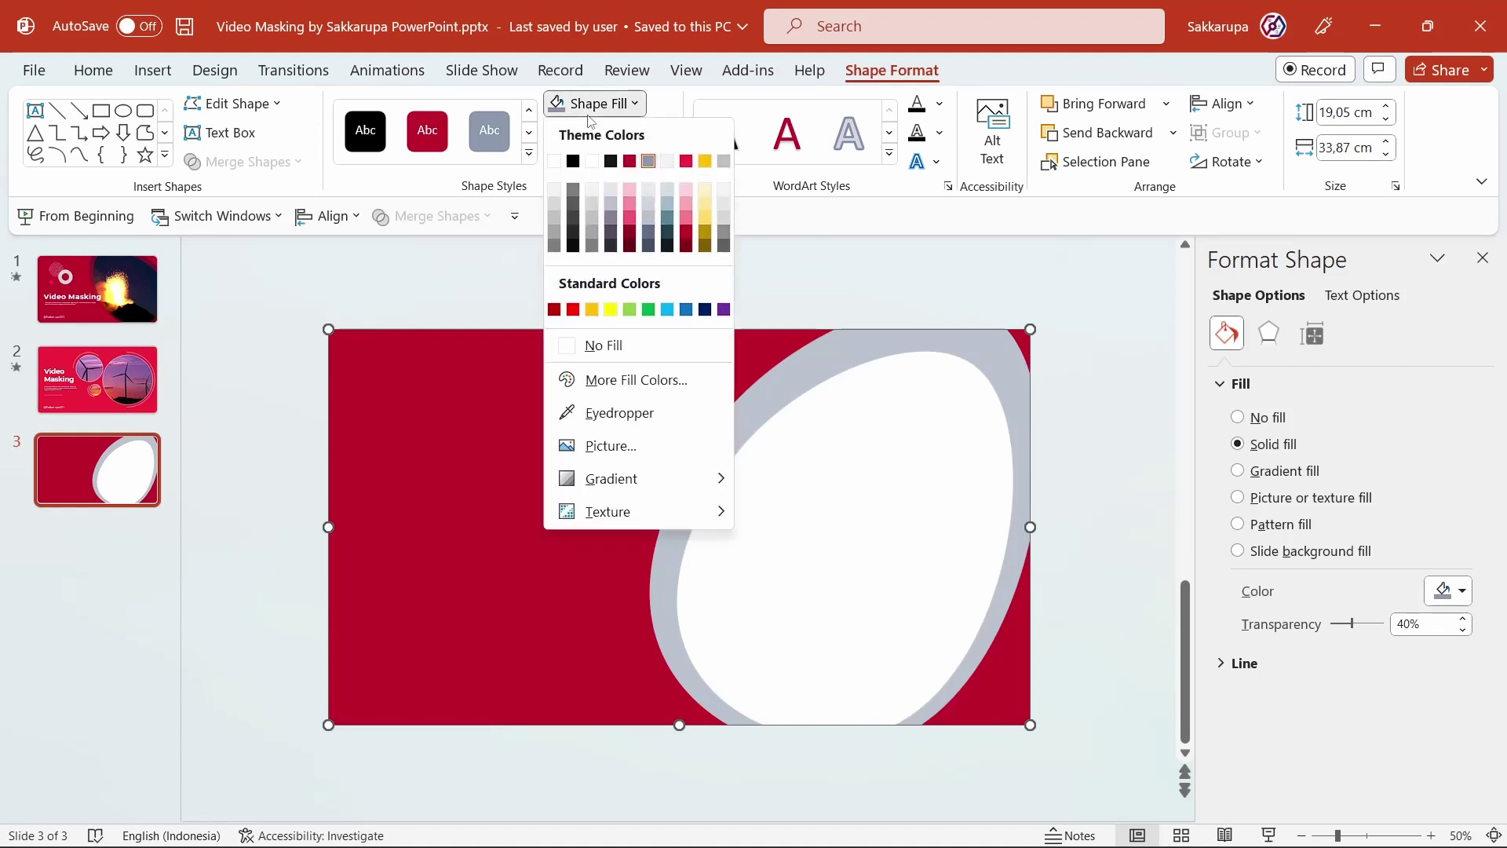
left_click(632, 166)
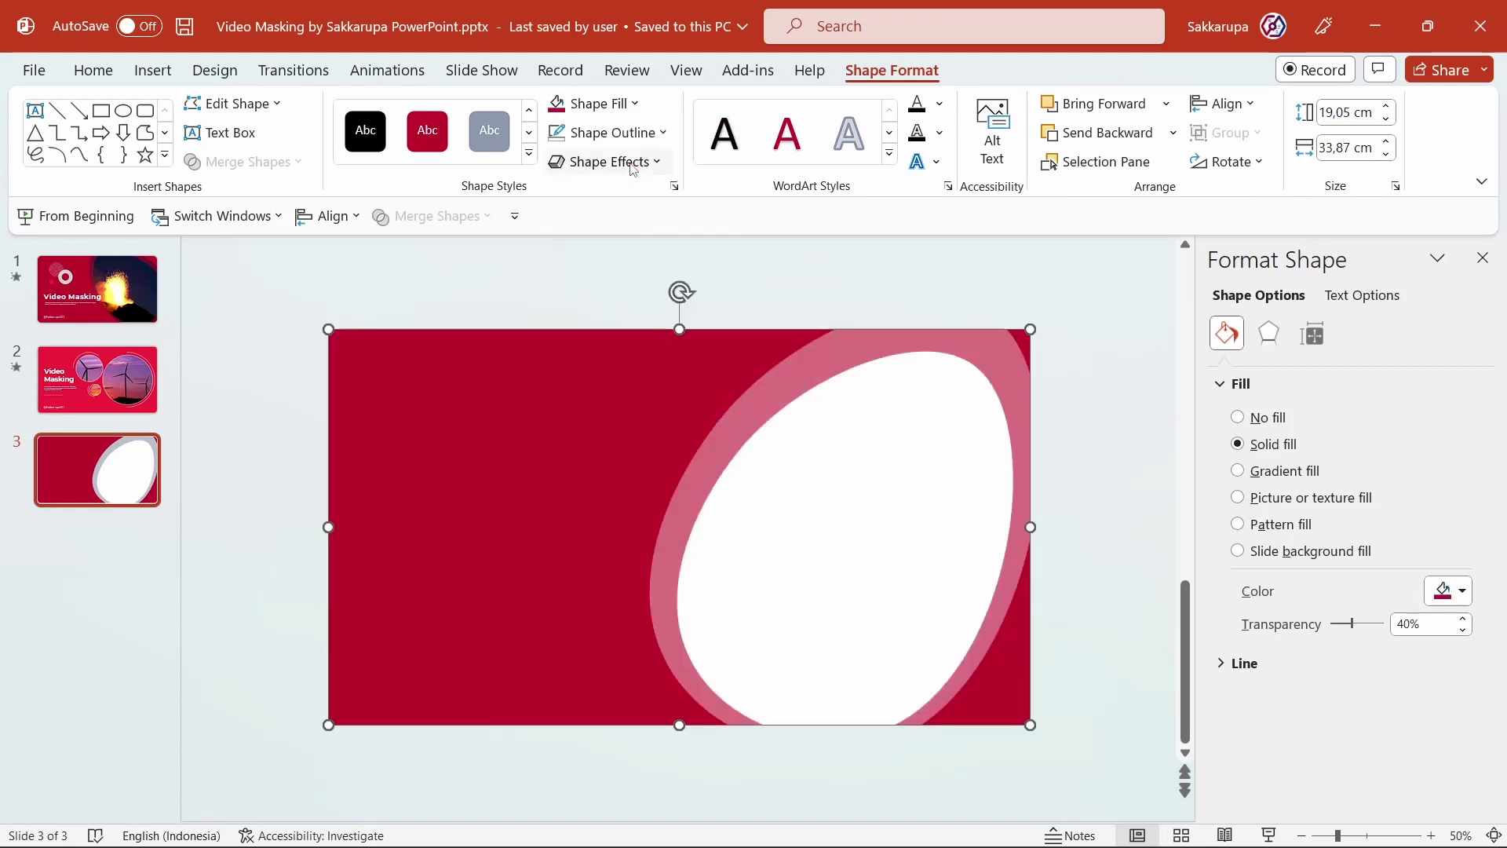
left_click(823, 265)
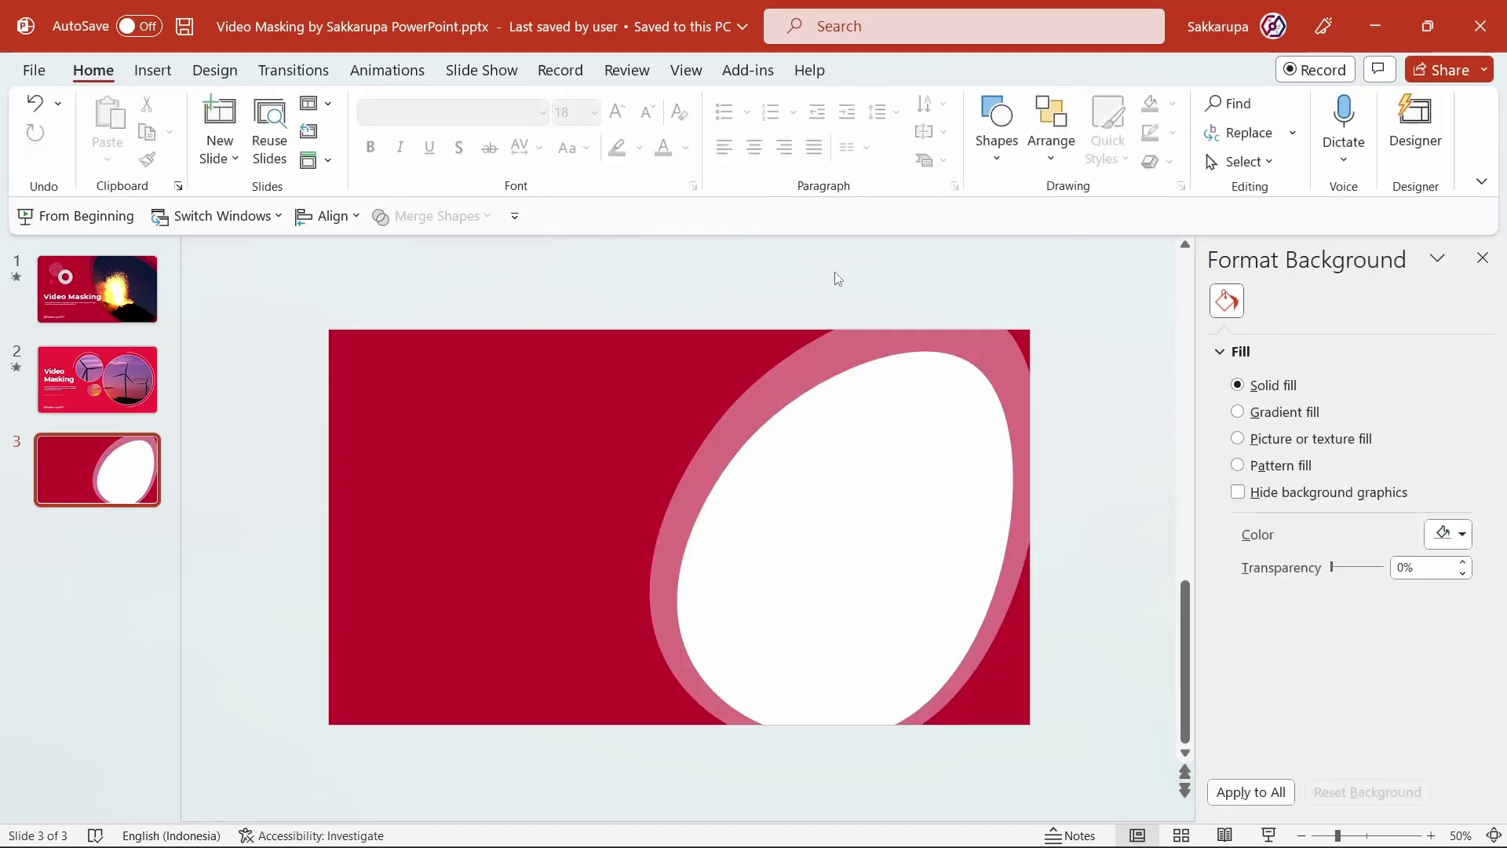
left_click(1481, 260)
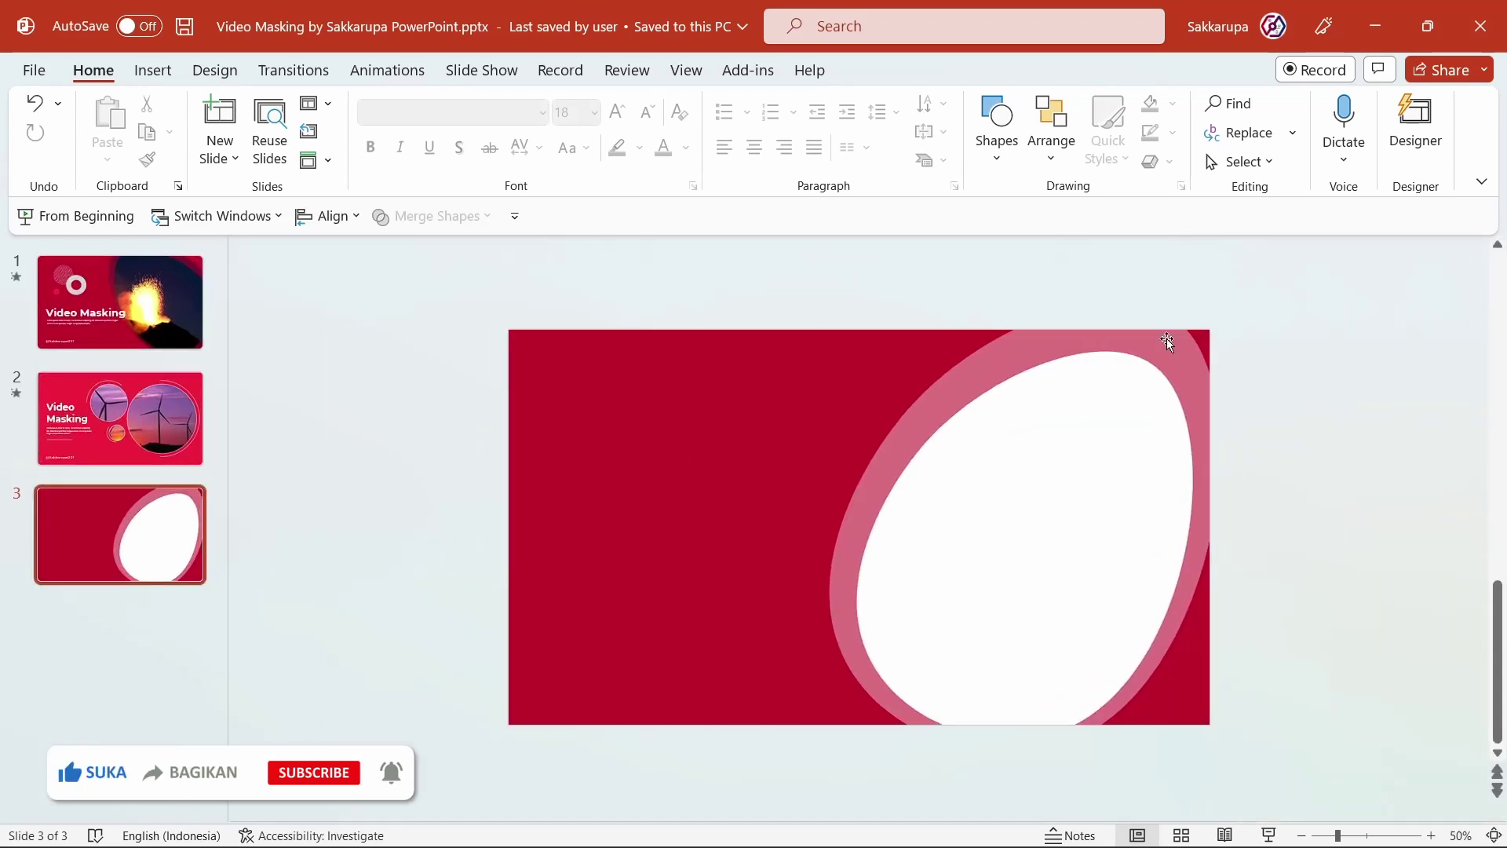
- On the Insert tab, open the video insertion options, then dismiss the video source list
left_click(152, 70)
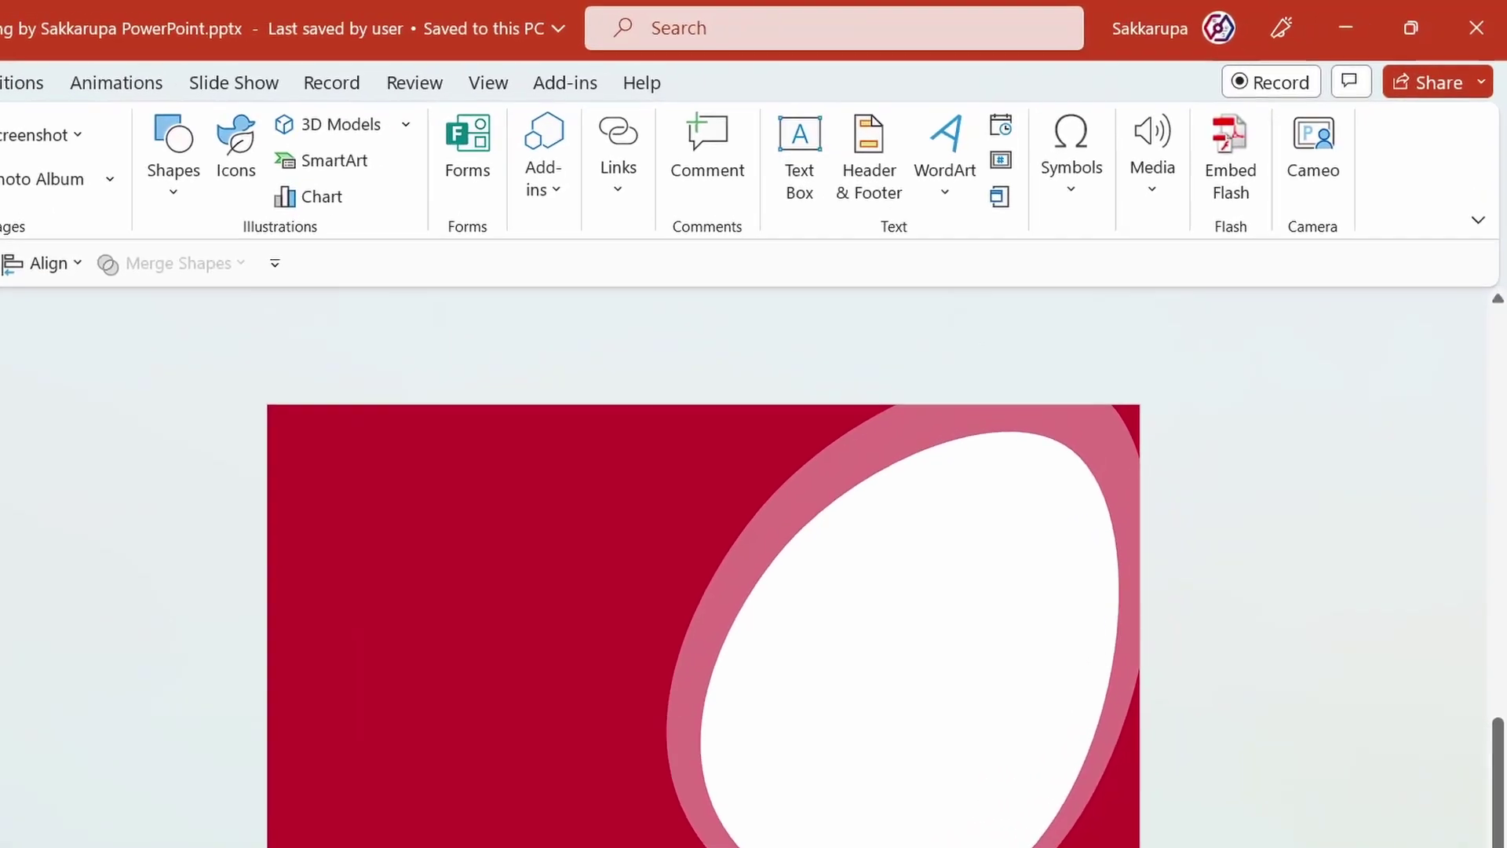
left_click(1106, 244)
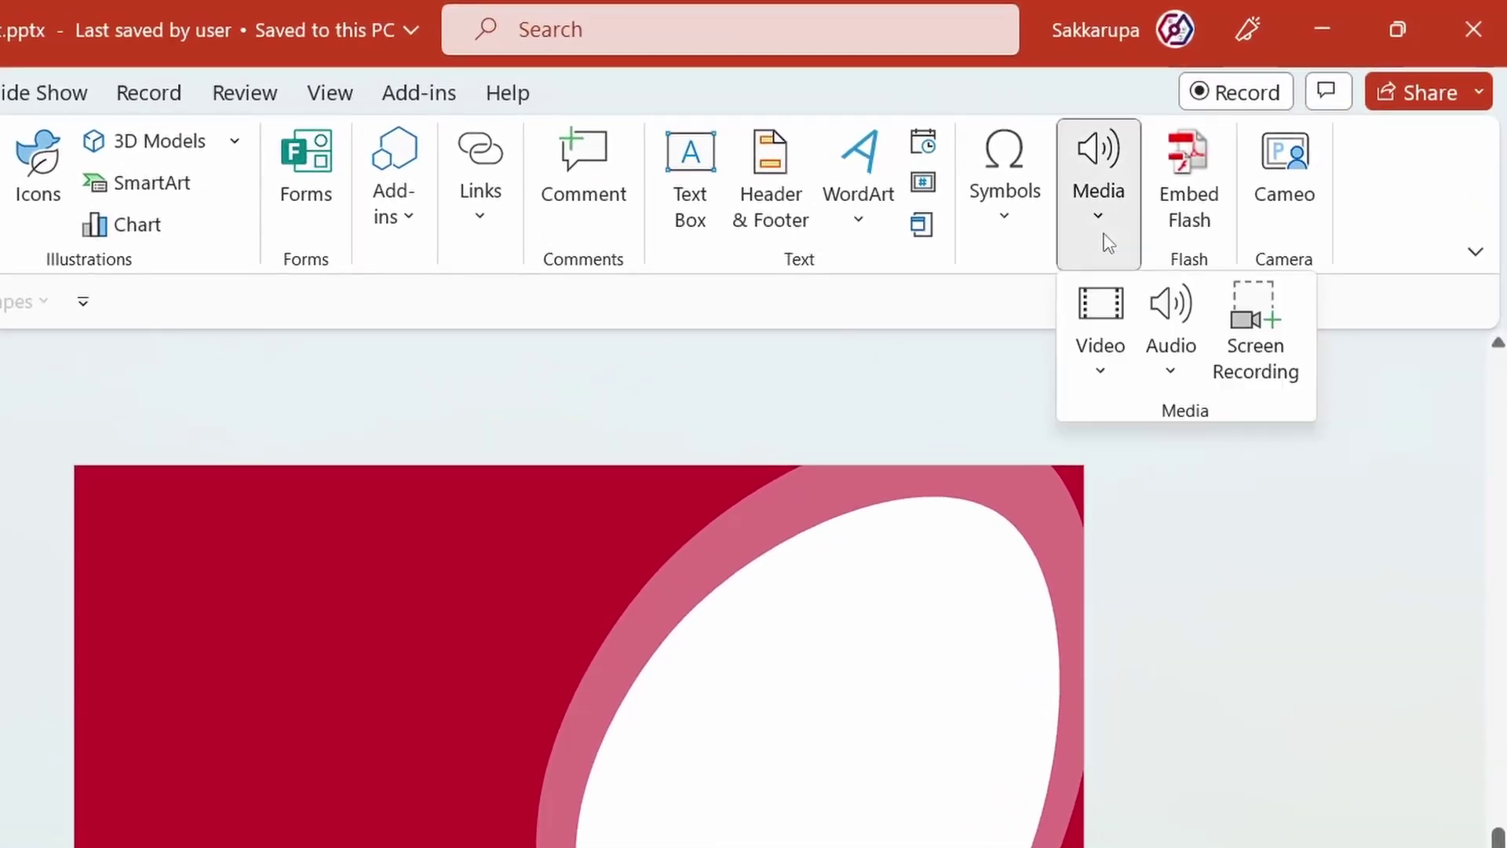
left_click(1113, 323)
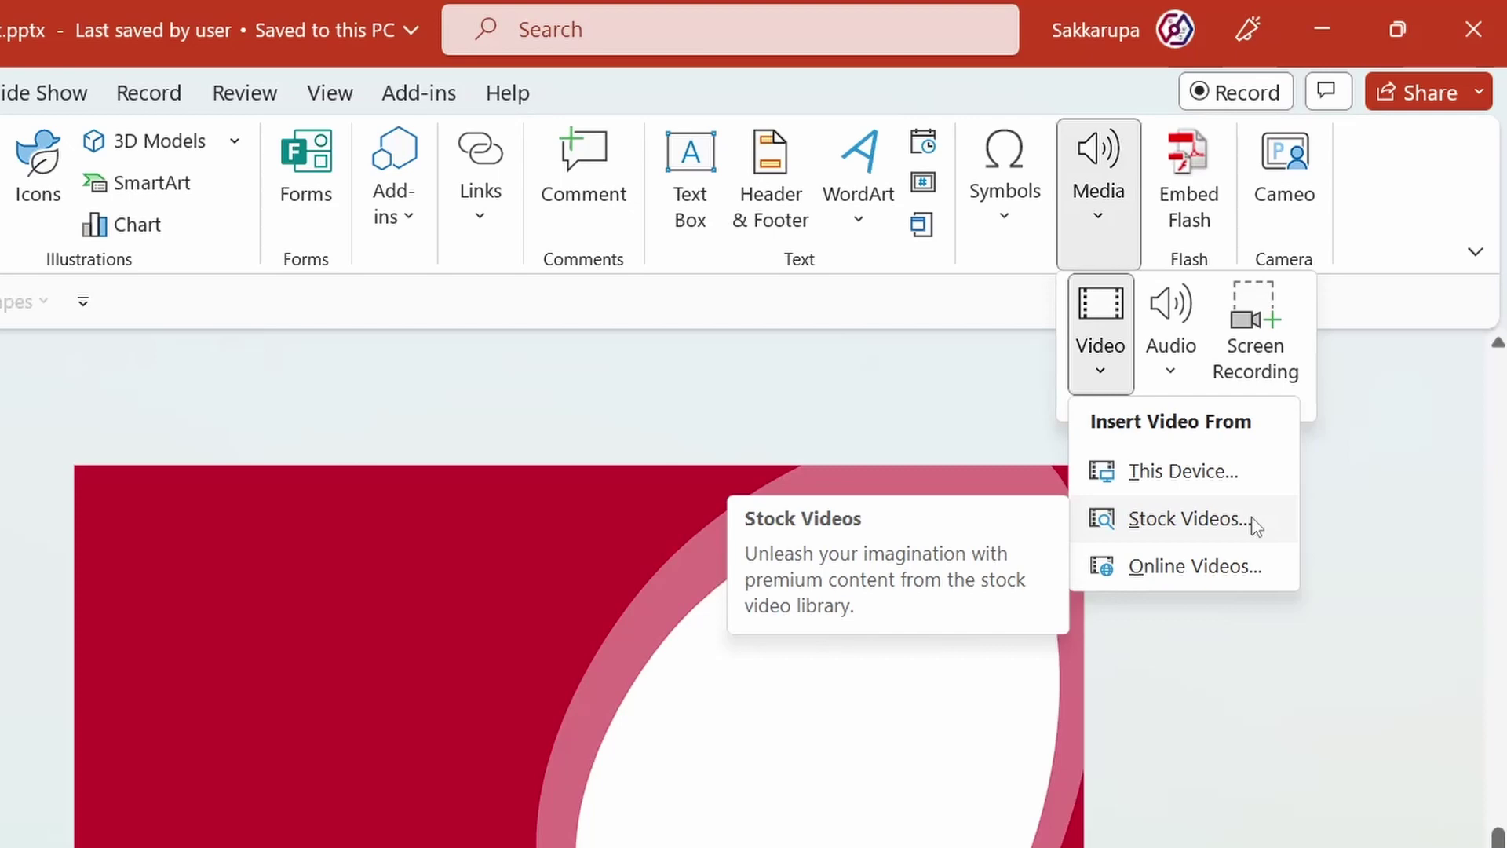
left_click(865, 451)
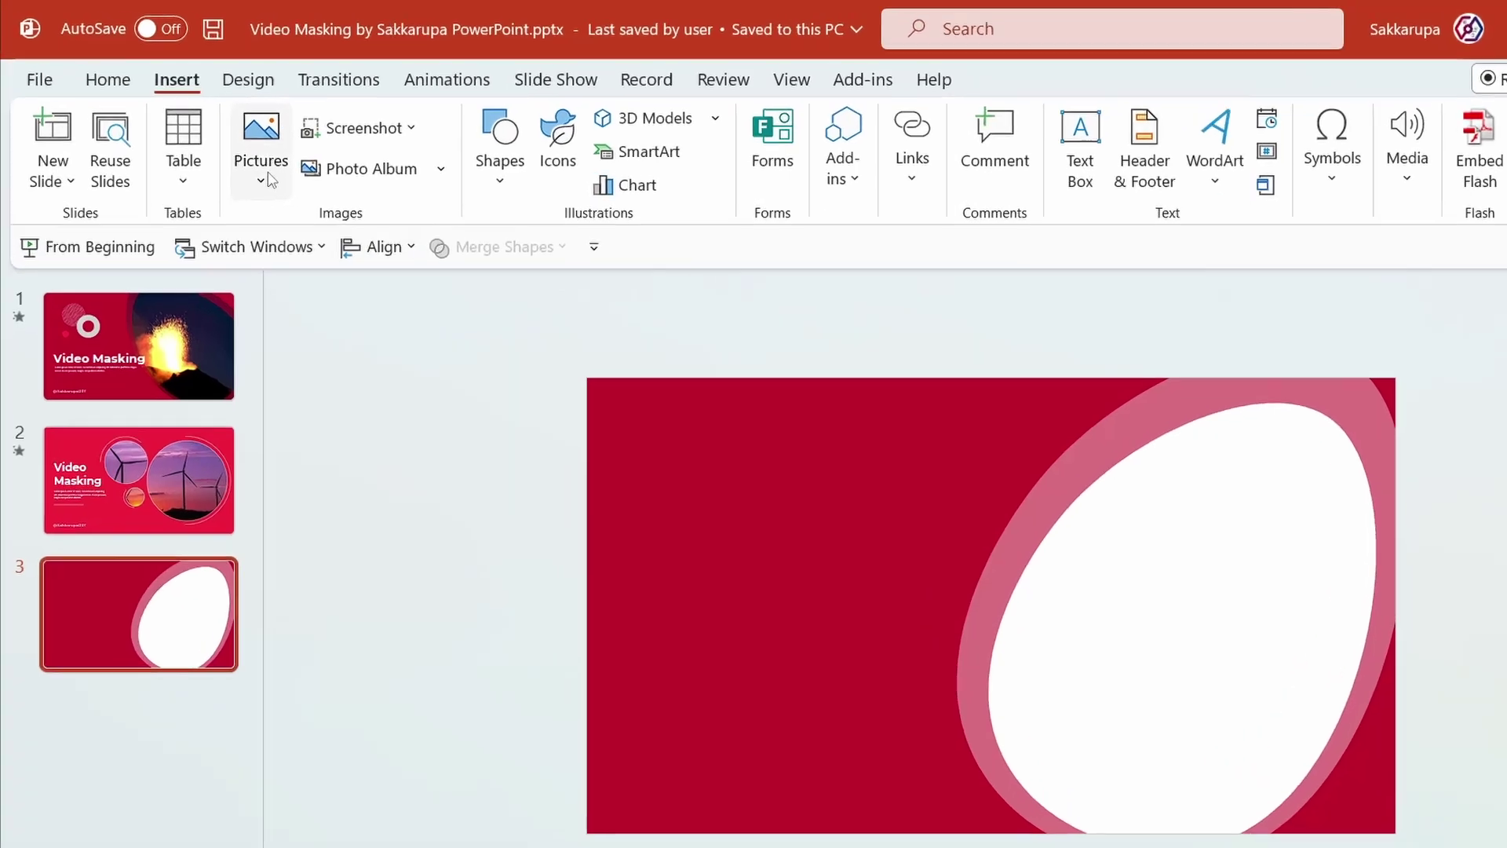
- Open Stock Images from Pictures and switch to the Videos tab
left_click(230, 151)
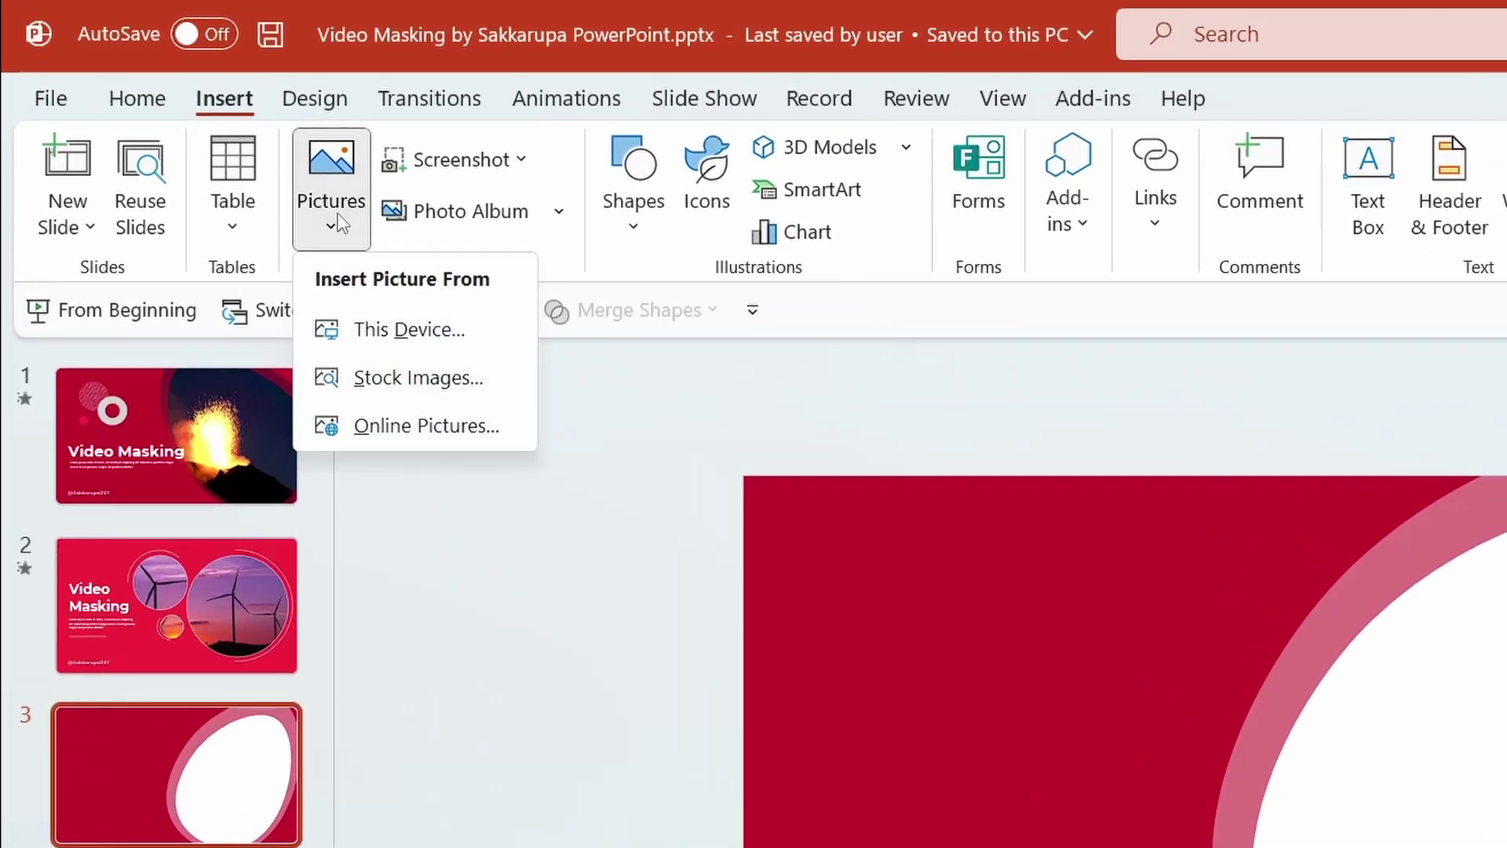
left_click(475, 383)
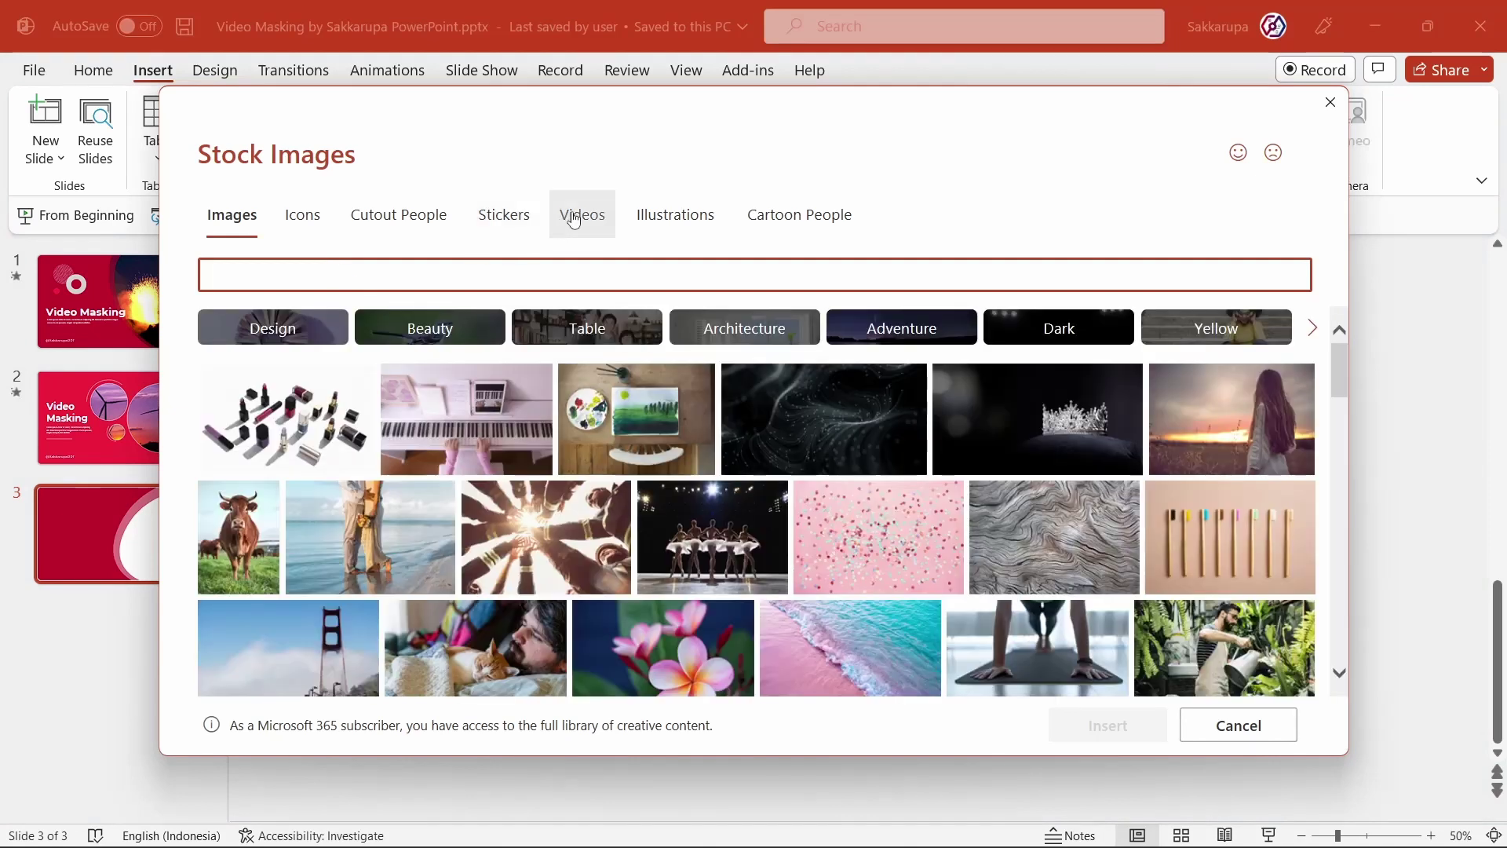
left_click(574, 218)
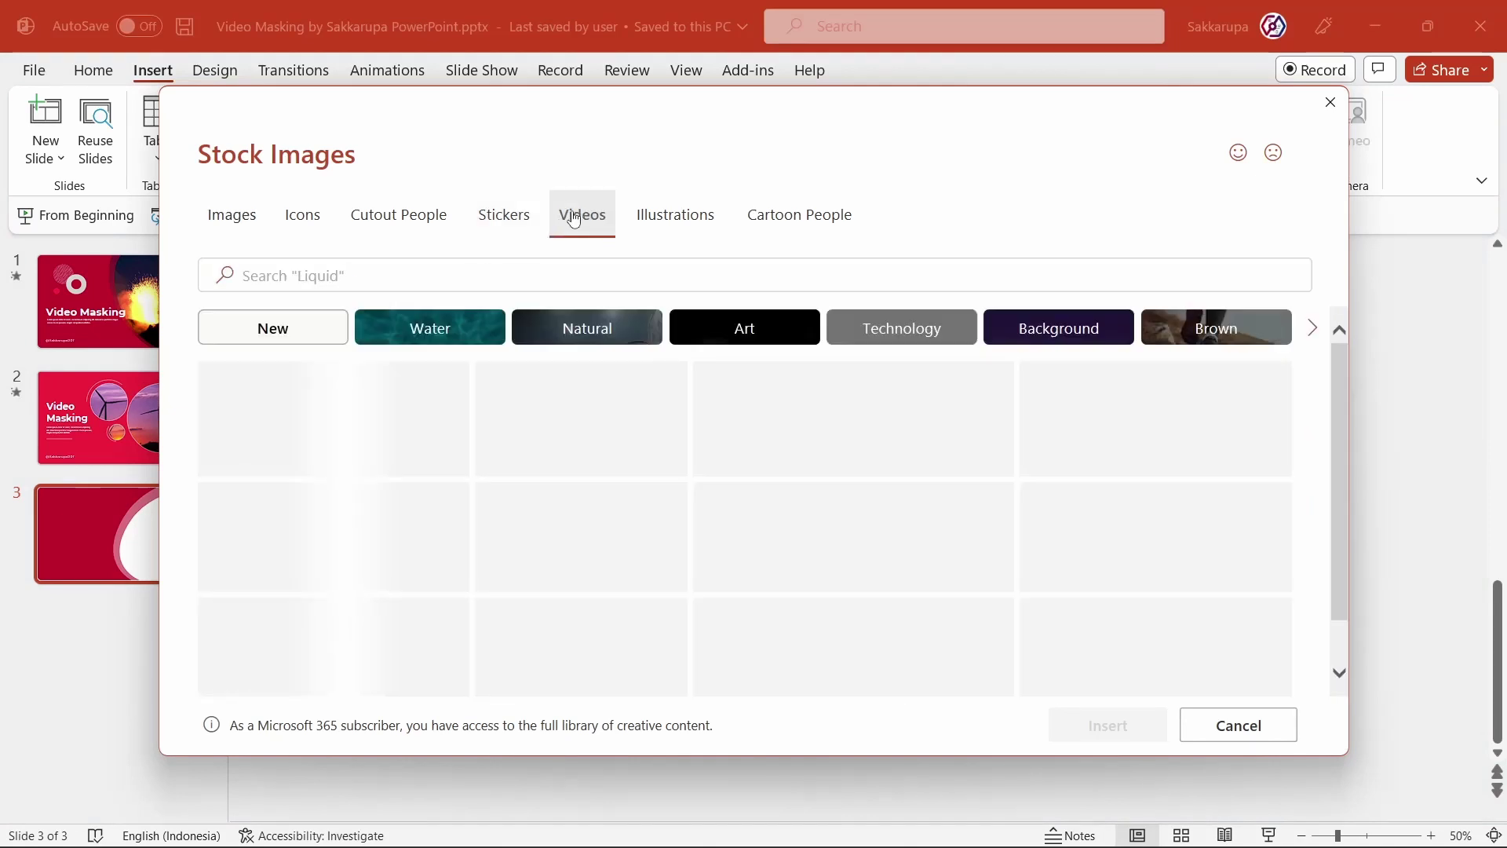
scroll(658, 434, "down", 1)
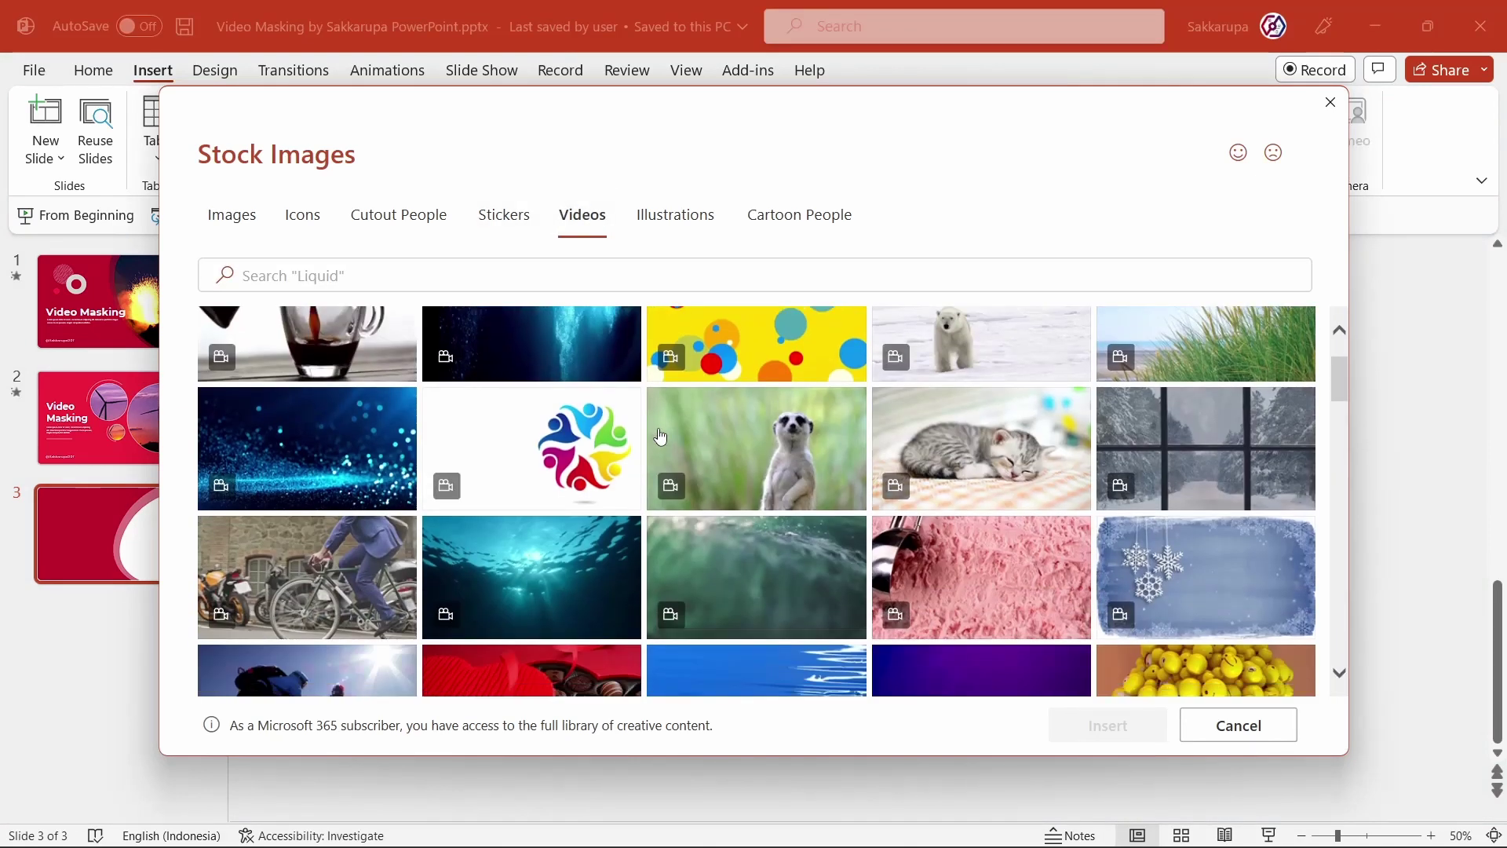
scroll(657, 434, "down", 2)
scroll(658, 434, "up", 1)
scroll(658, 434, "down", 2)
scroll(657, 434, "down", 2)
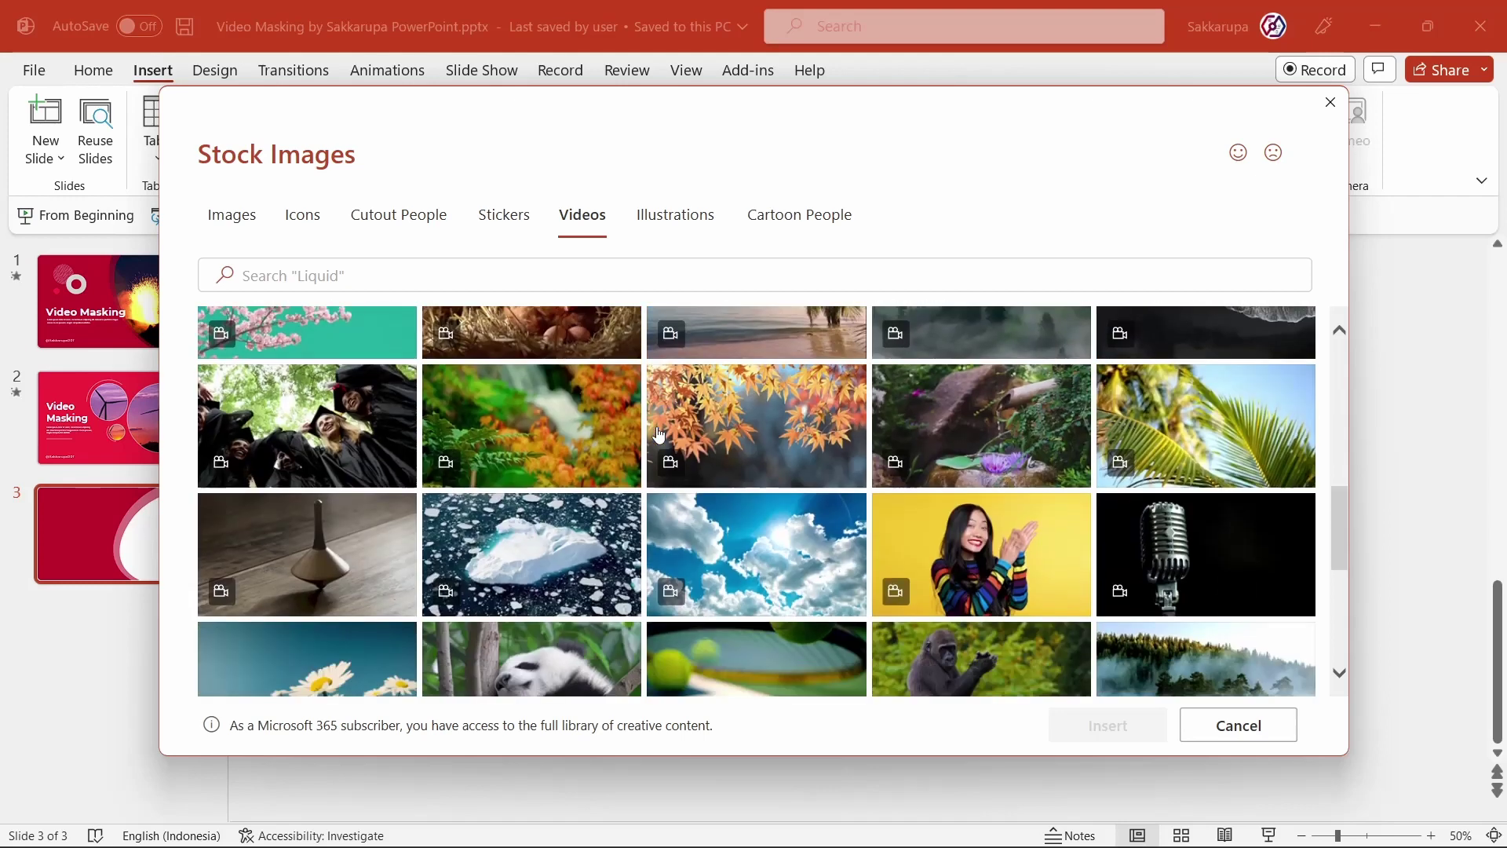
scroll(658, 434, "up", 5)
- Search stock videos for 'volcano' and insert the eruption clip on slide 3
left_click(595, 272)
type("v")
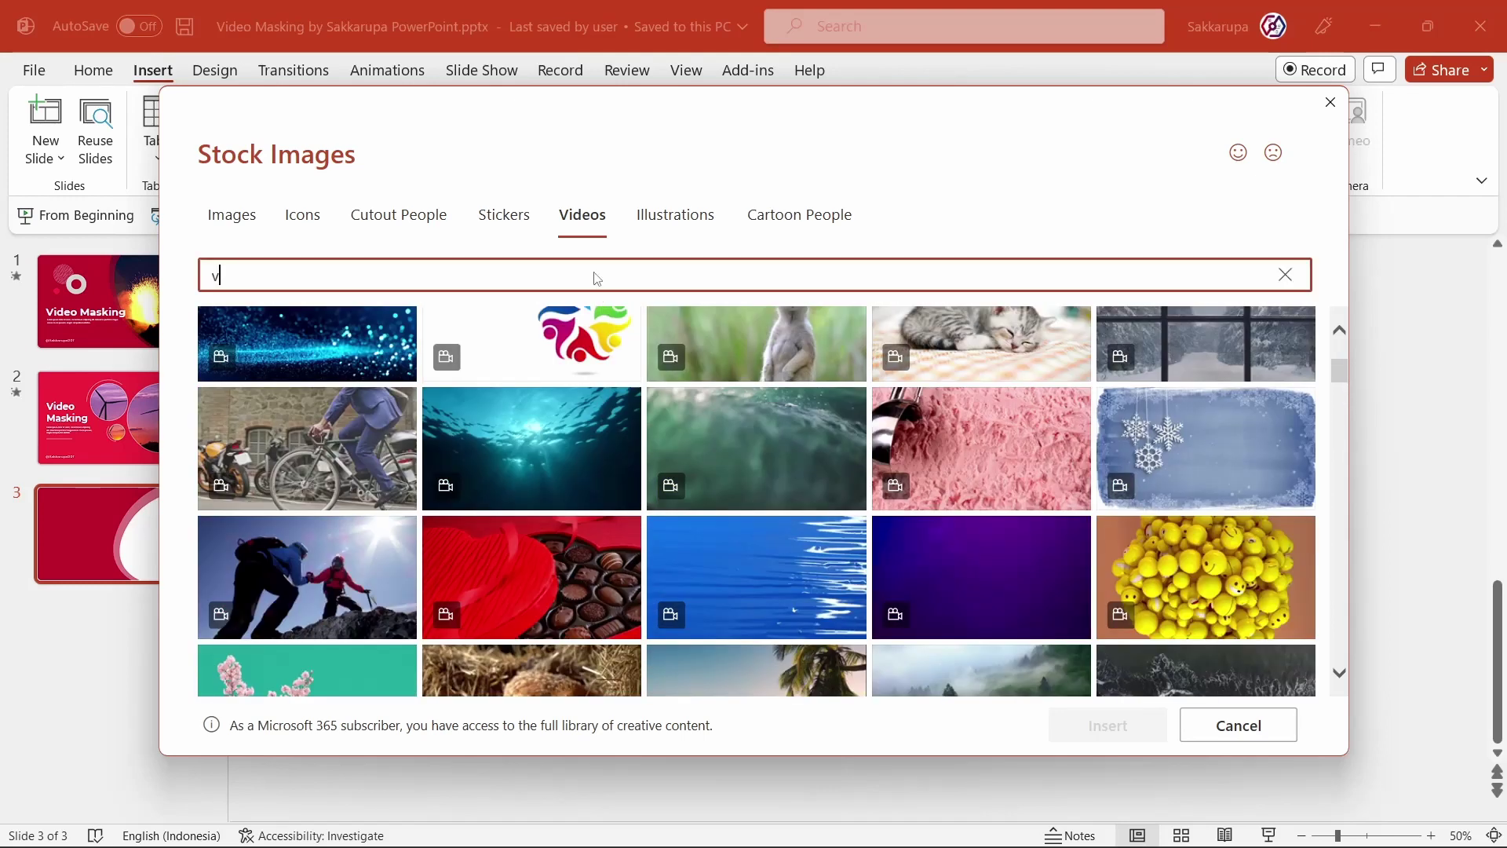
type("olcano")
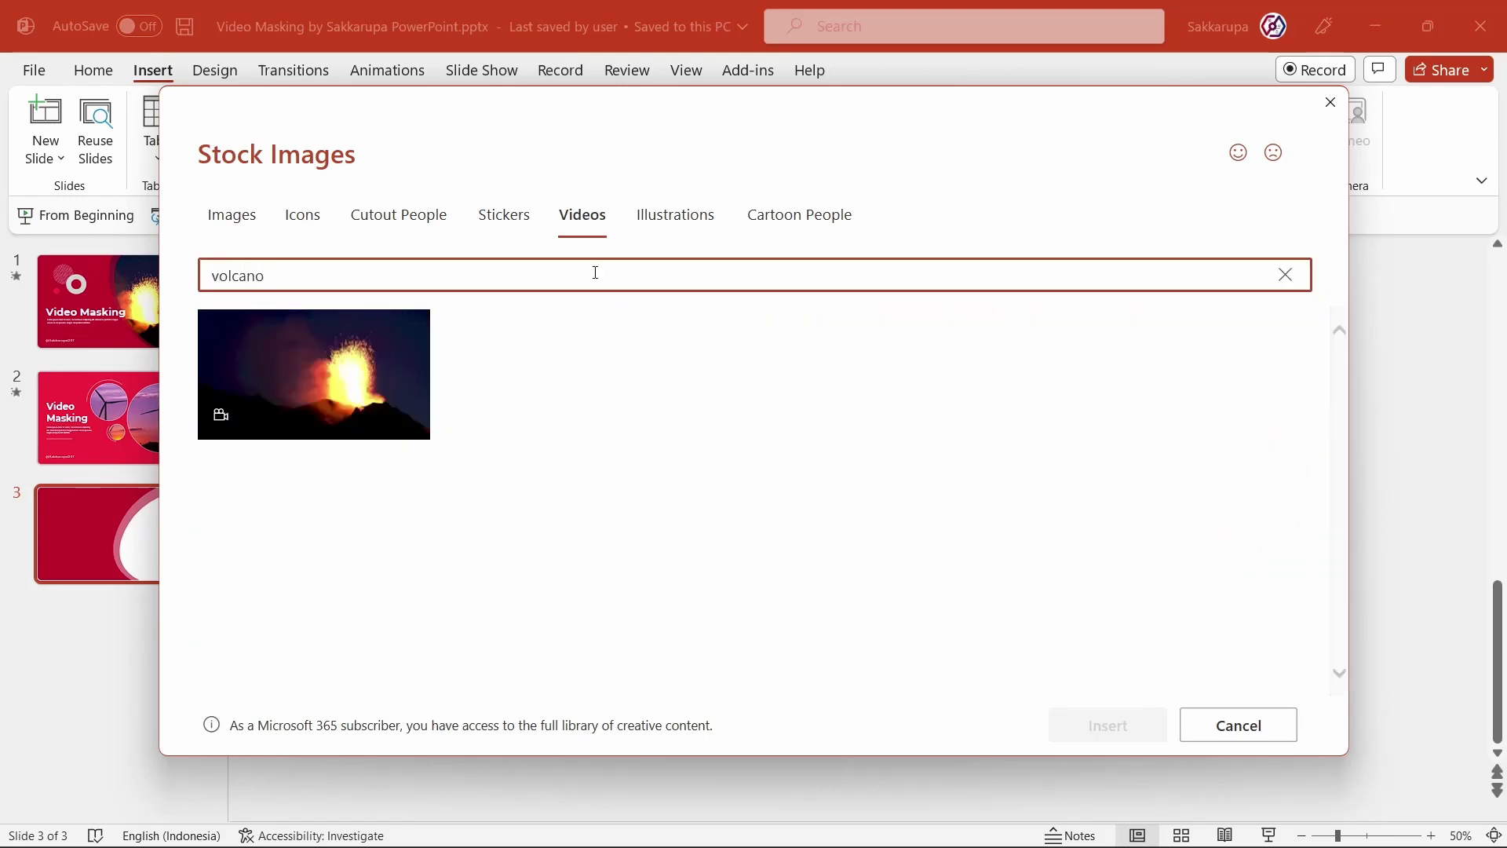
left_click(337, 373)
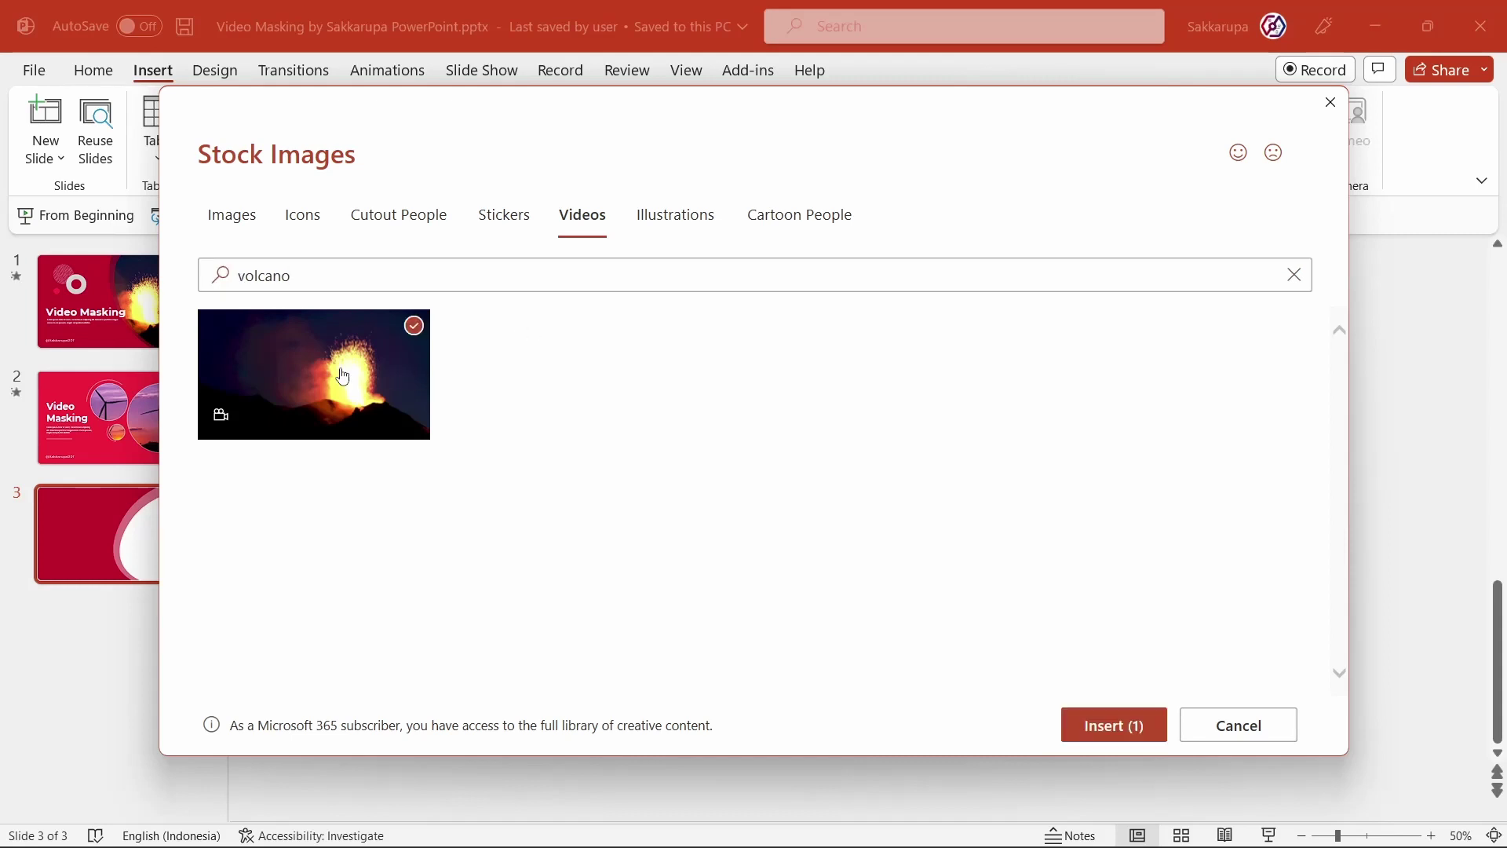
left_click(1083, 726)
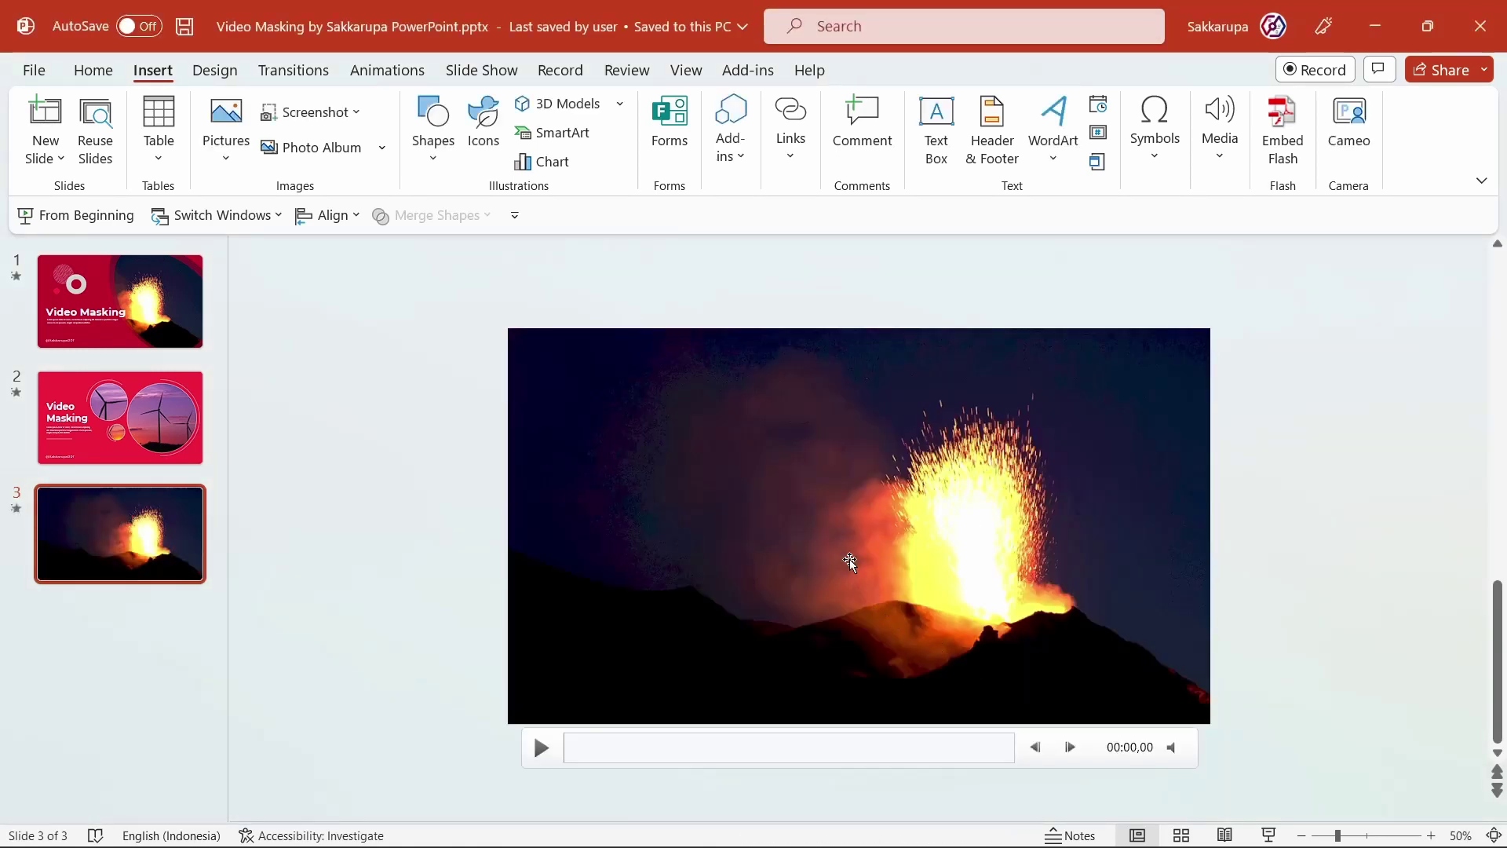
- Select the volcano video and review its Video Format and Playback settings
left_click(838, 544)
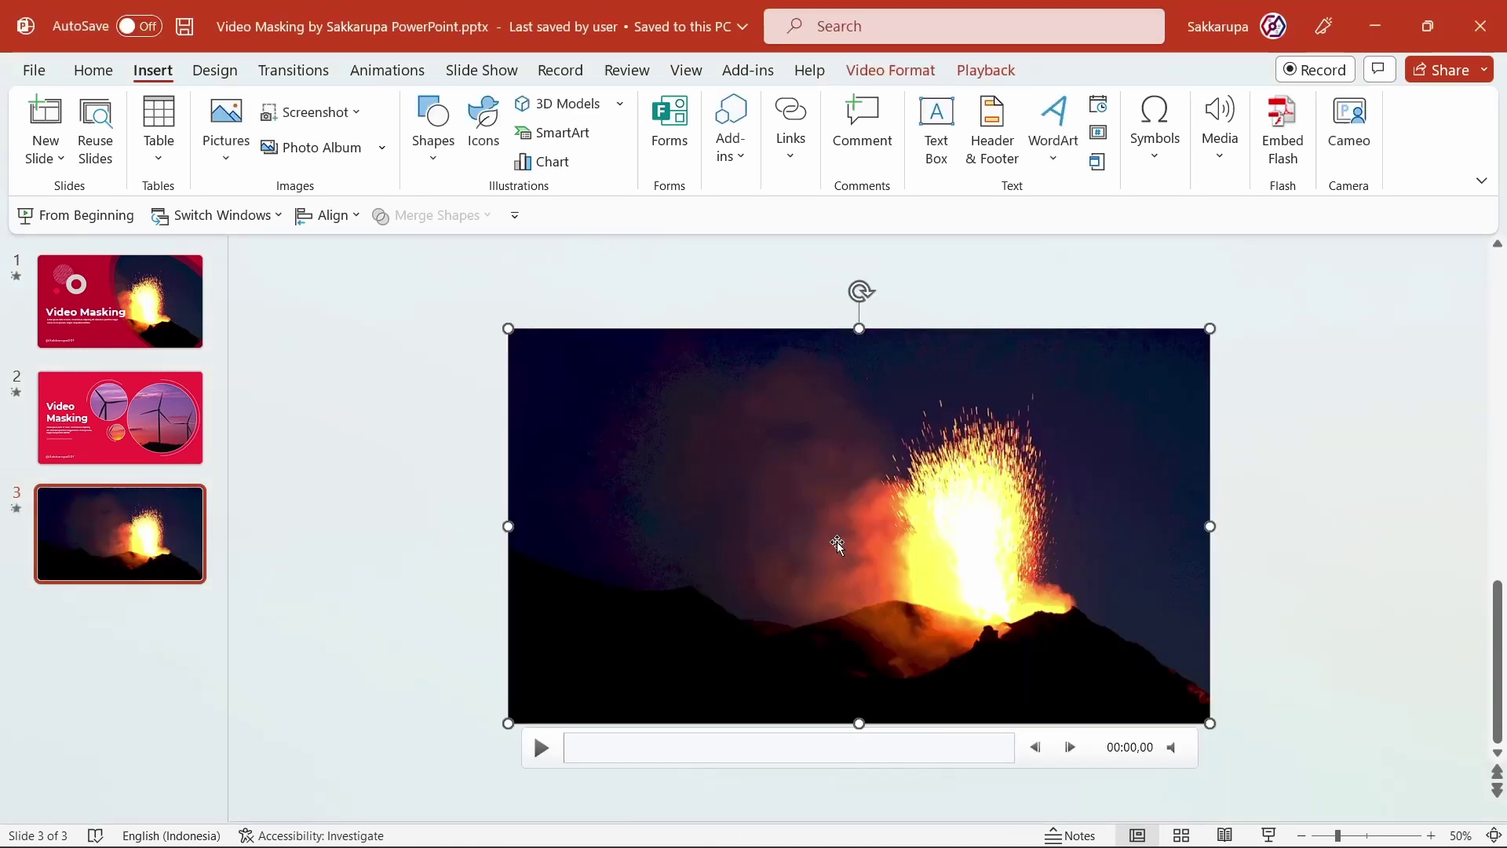
left_click(899, 72)
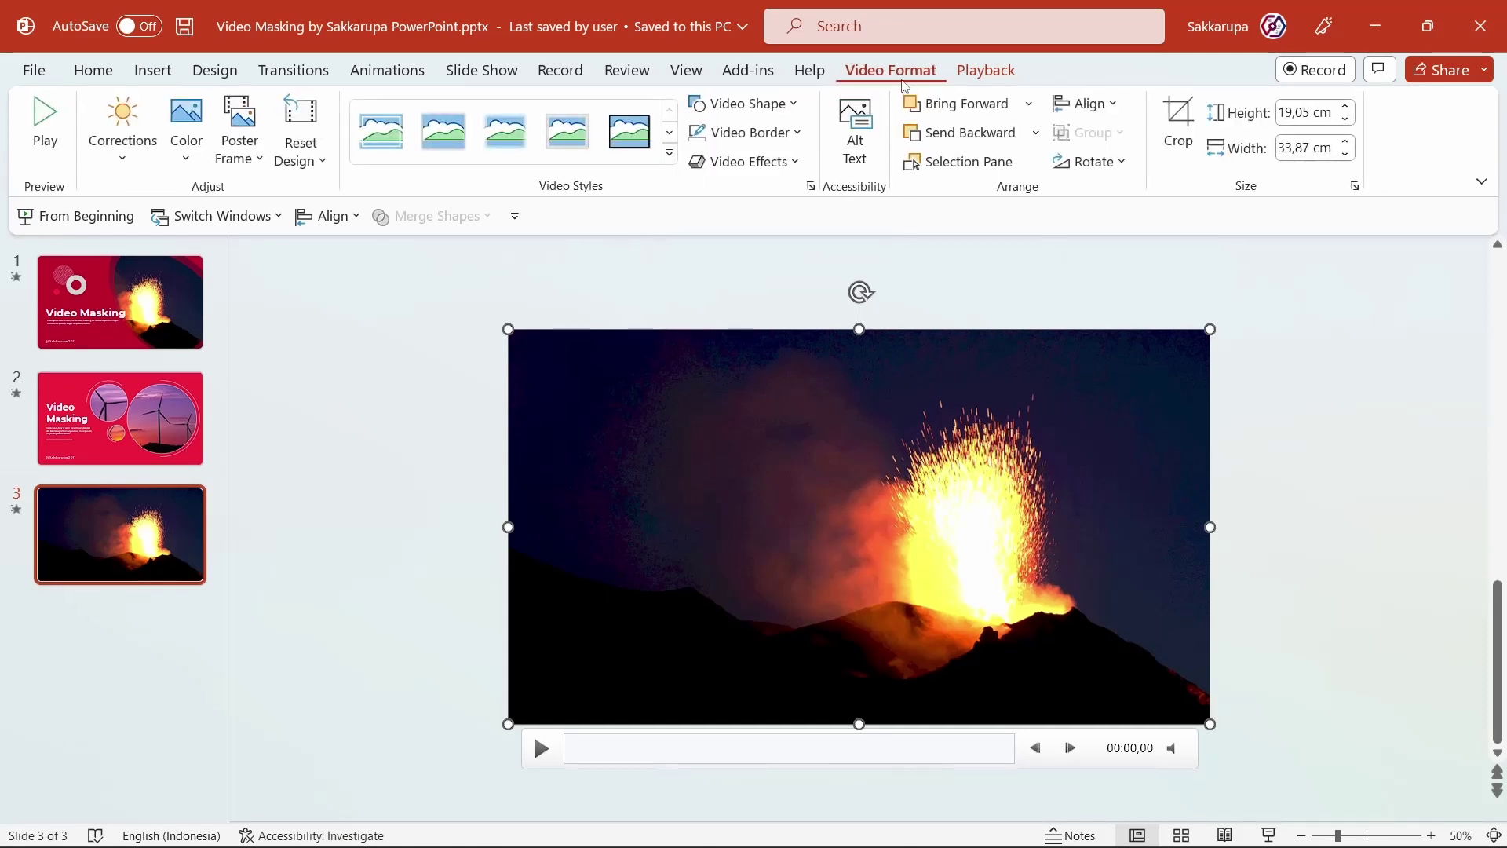
left_click(984, 72)
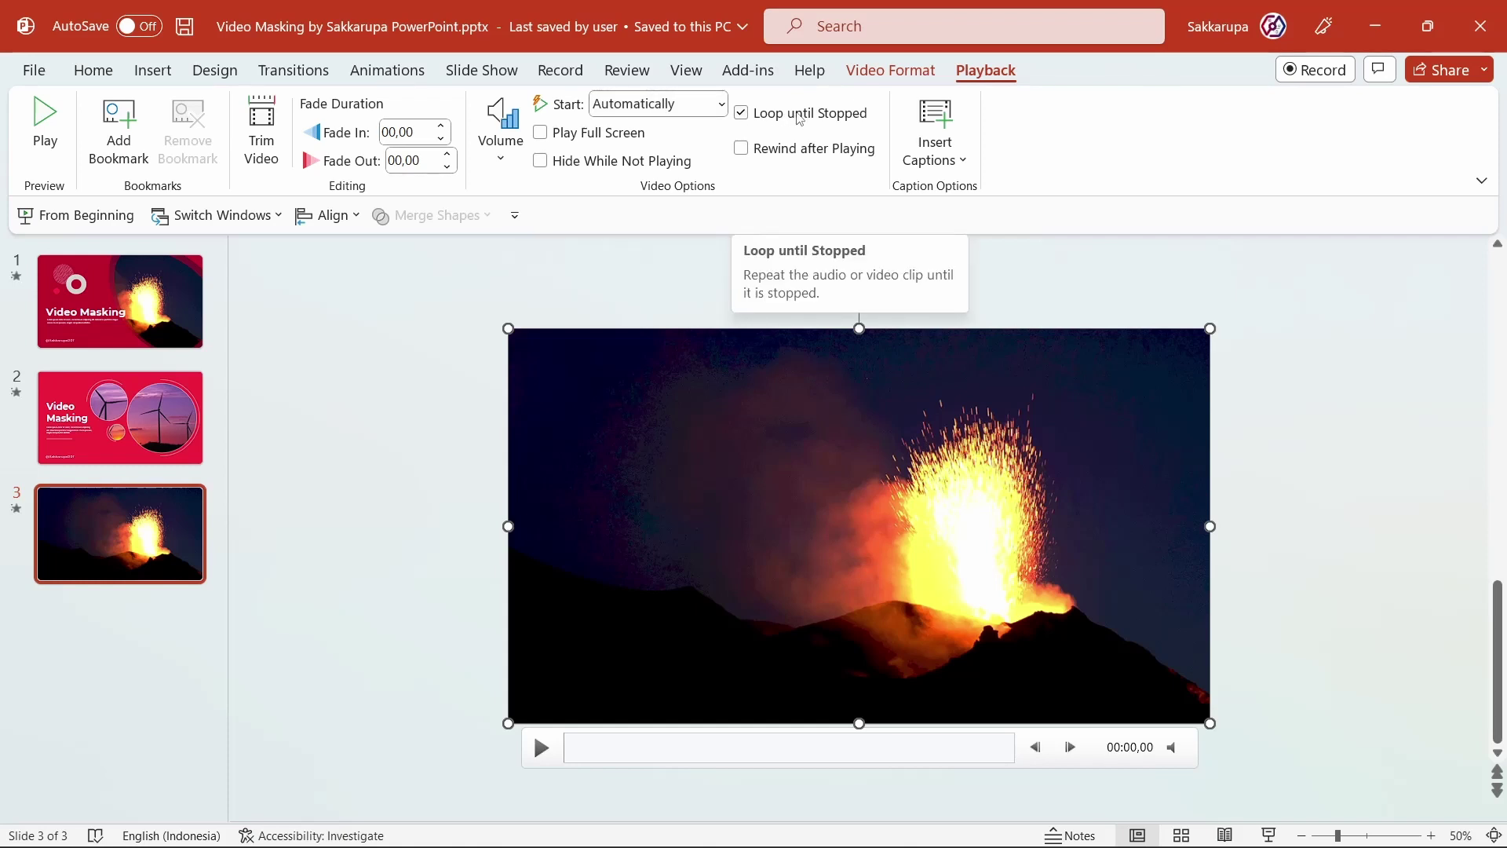
- Send the video behind the red frame, then jump back to slide 1
right_click(923, 405)
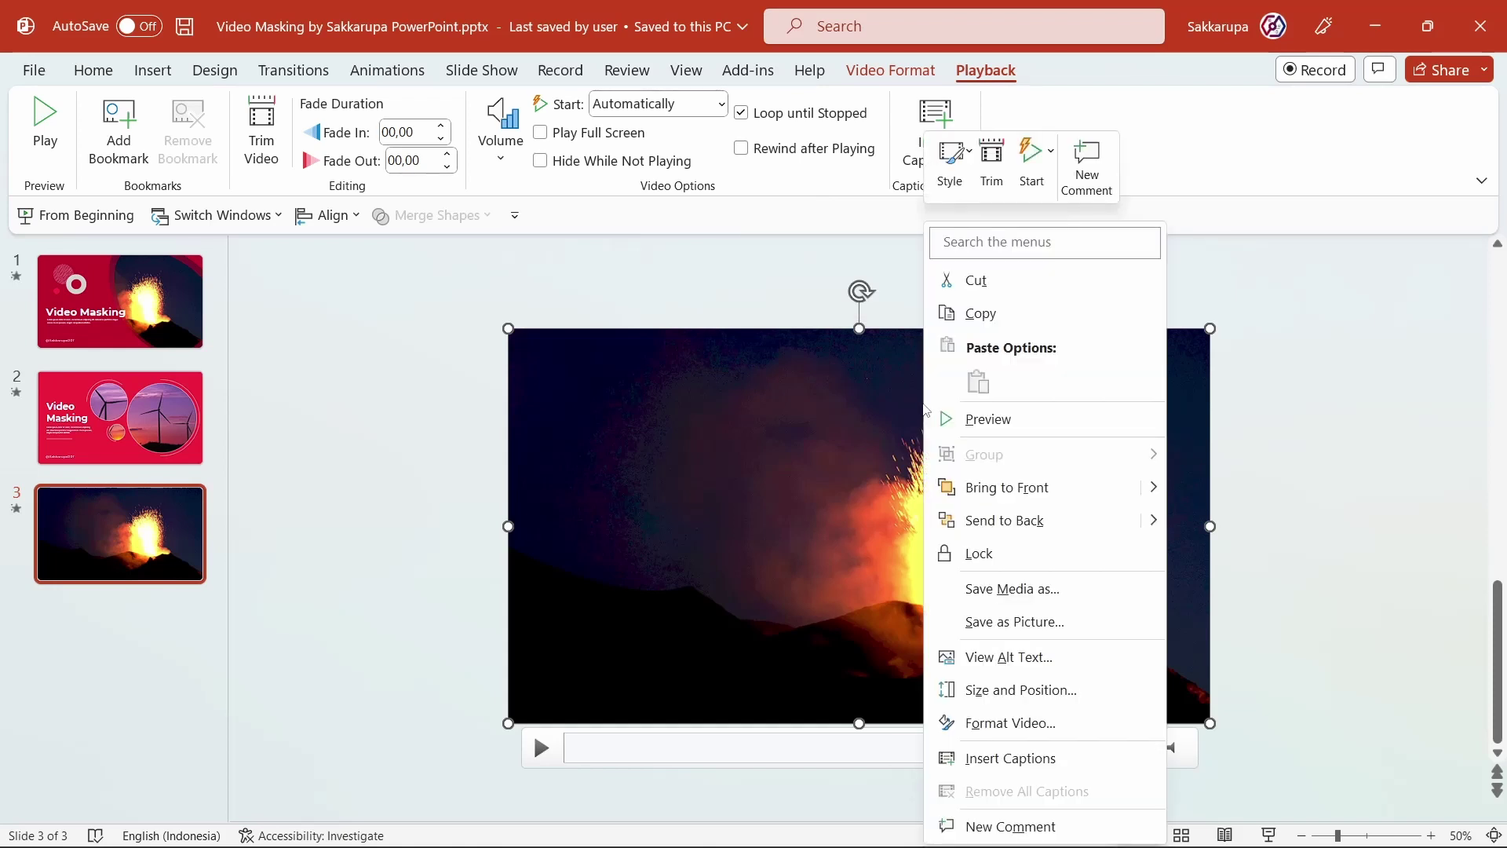
left_click(1042, 522)
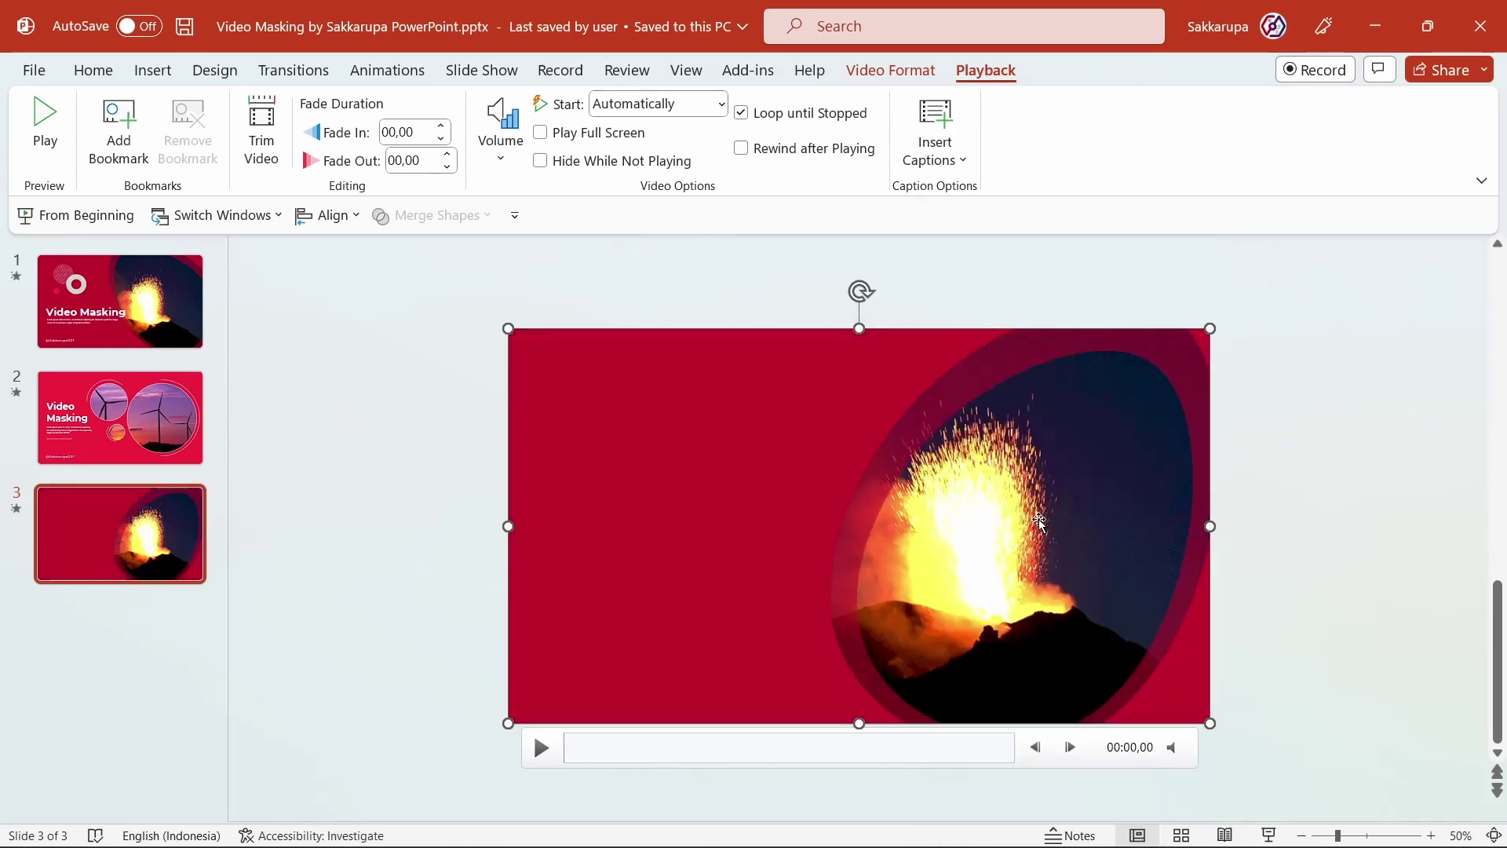
left_click(1256, 519)
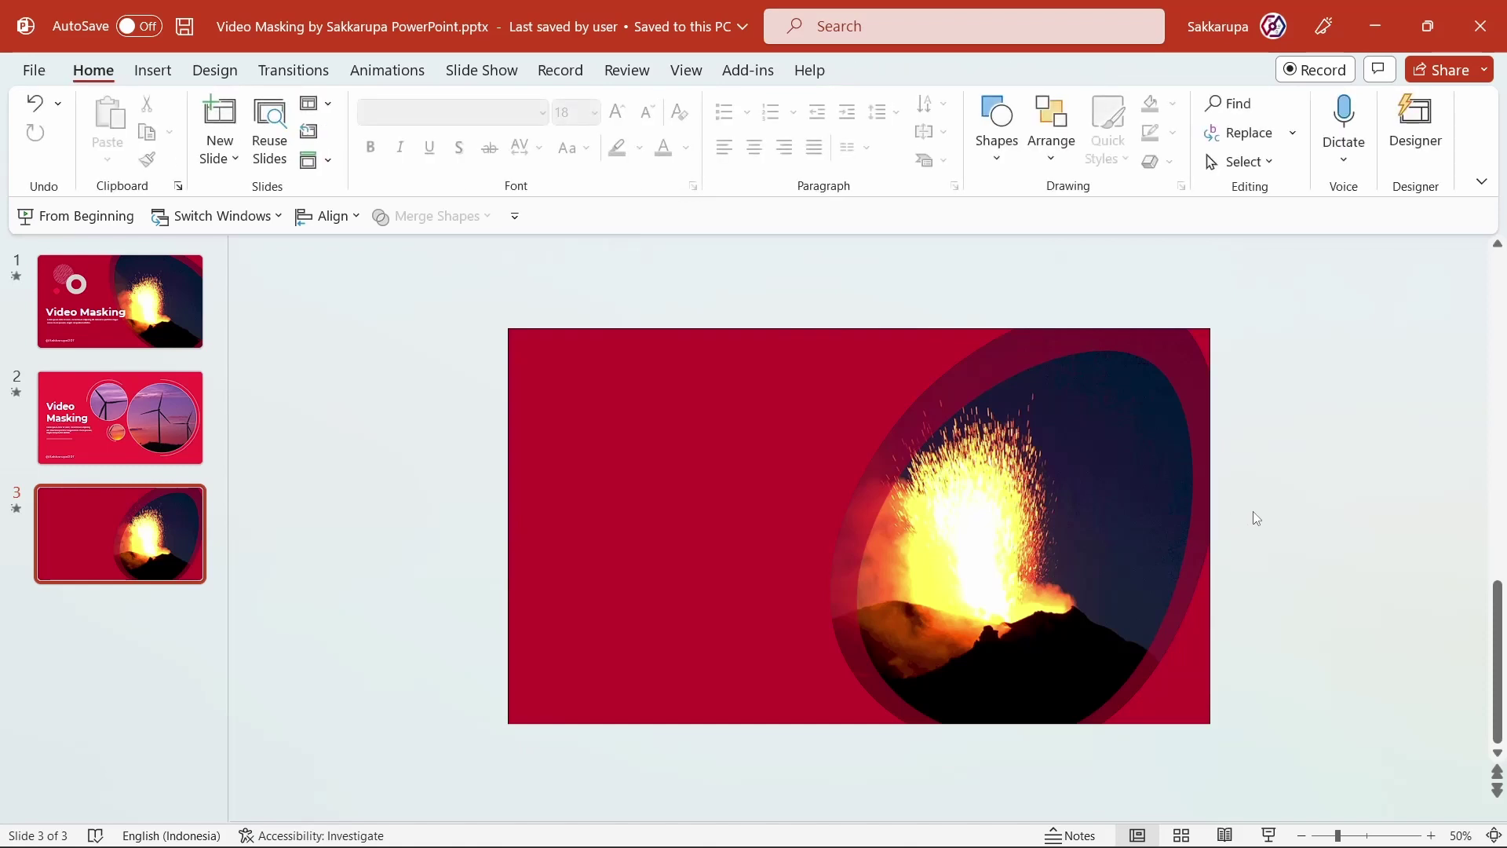
key("Home")
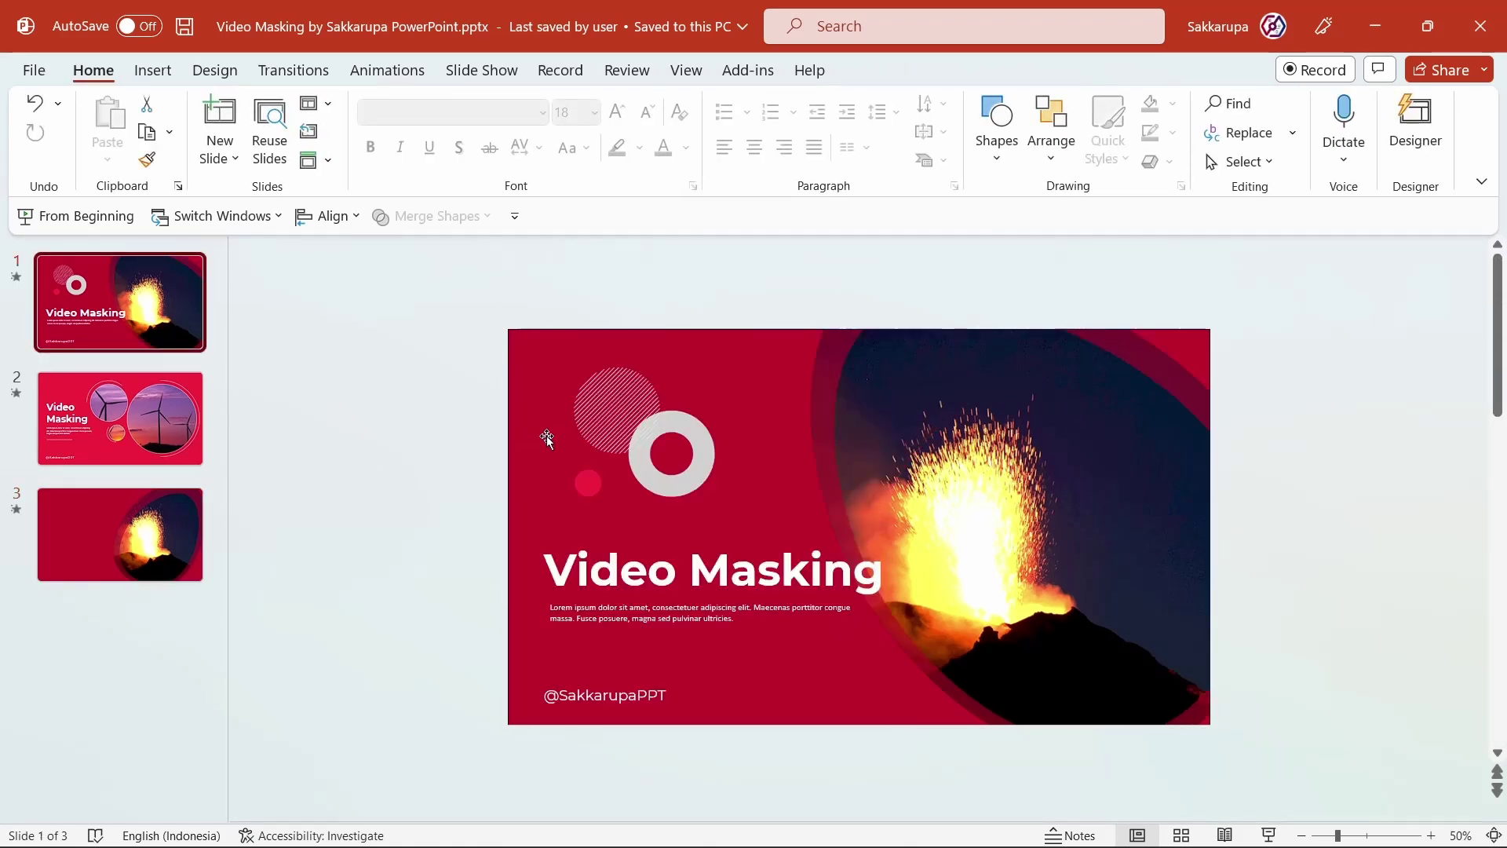
- Copy slide 1's circle group, Video Masking title, lorem paragraph and handle text box onto slide 3
left_click(584, 423)
left_click(624, 555, "shift")
left_click(643, 619, "shift")
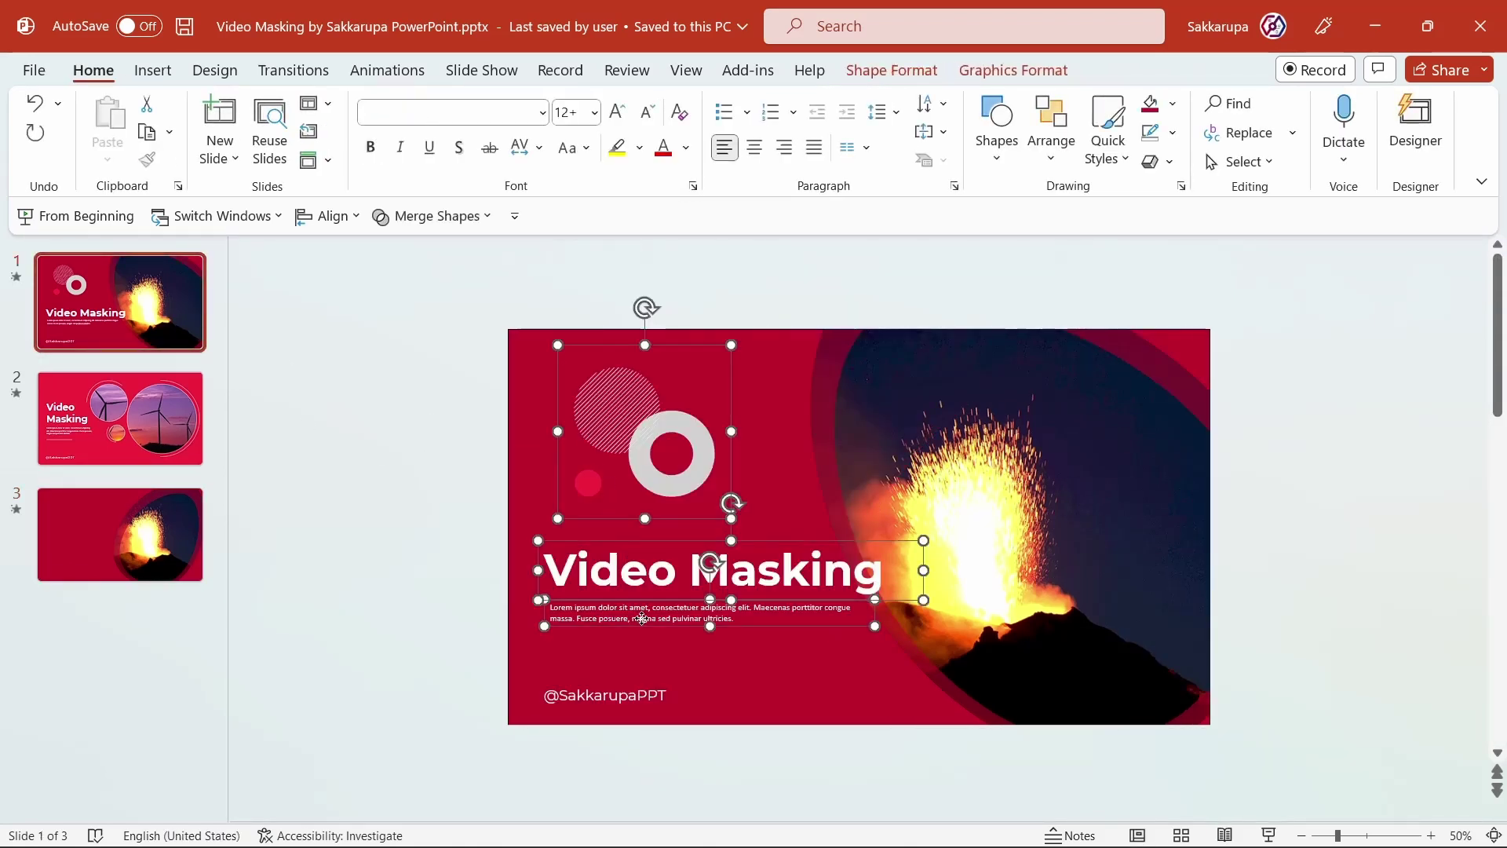
left_click(619, 703, "shift")
key("ctrl+c")
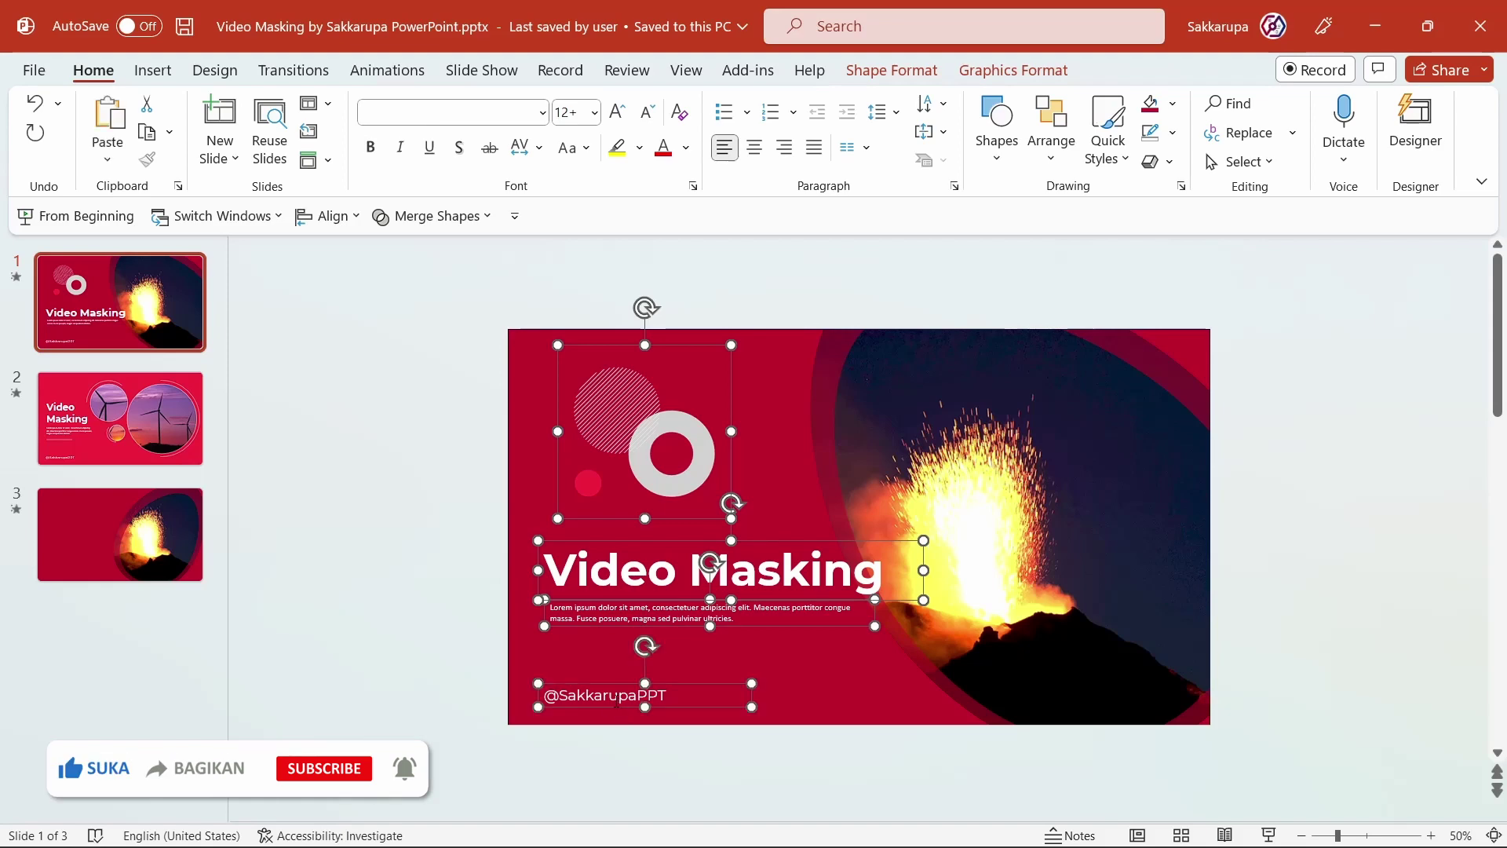
left_click(107, 549)
key("ctrl+v")
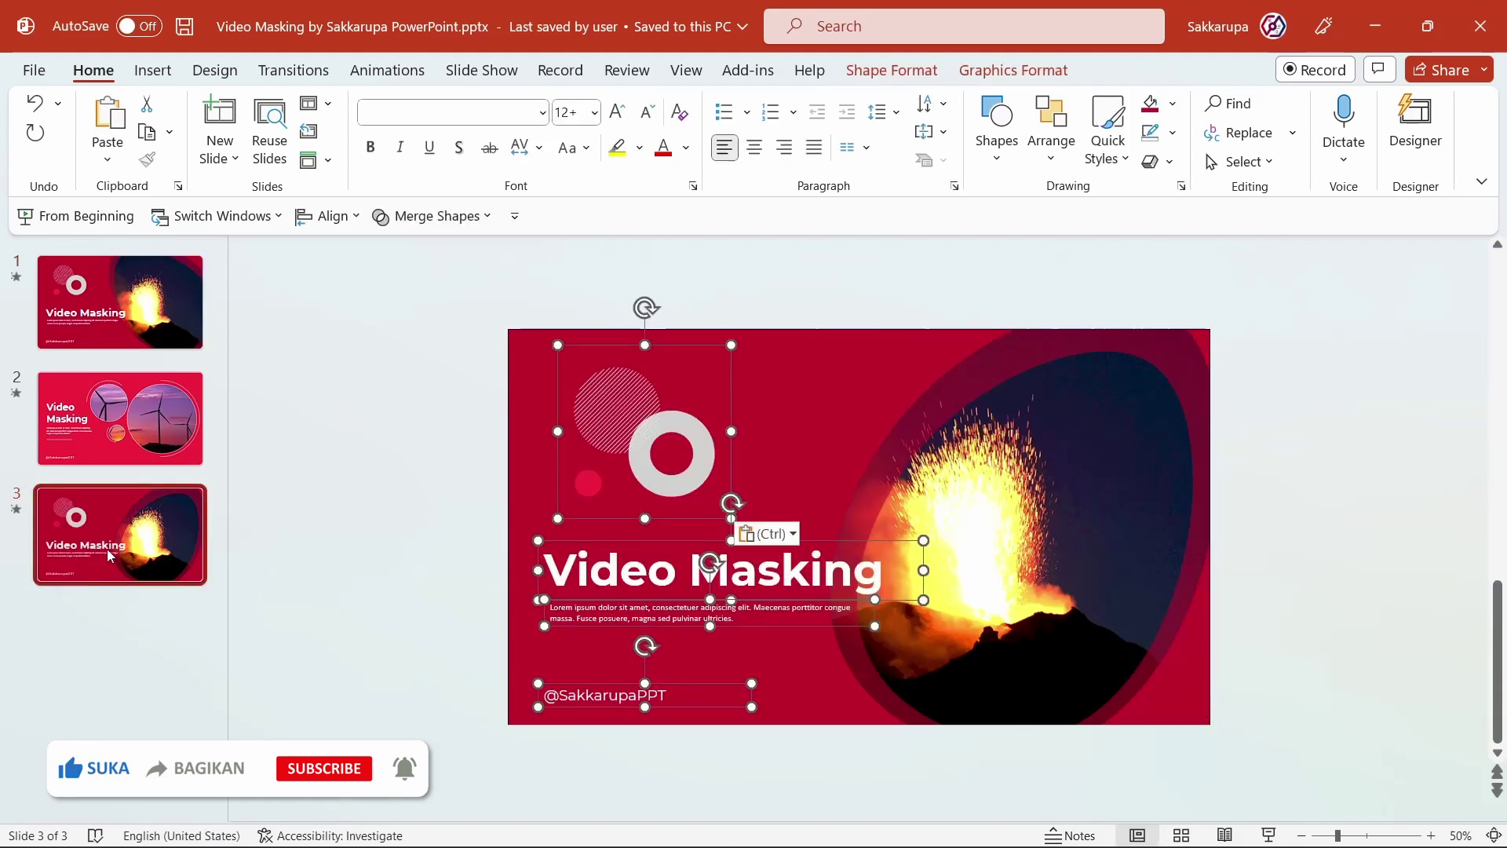
- Shrink the pasted Video Masking title on slide 3 to 54 pt
left_click(431, 610)
left_click(566, 541)
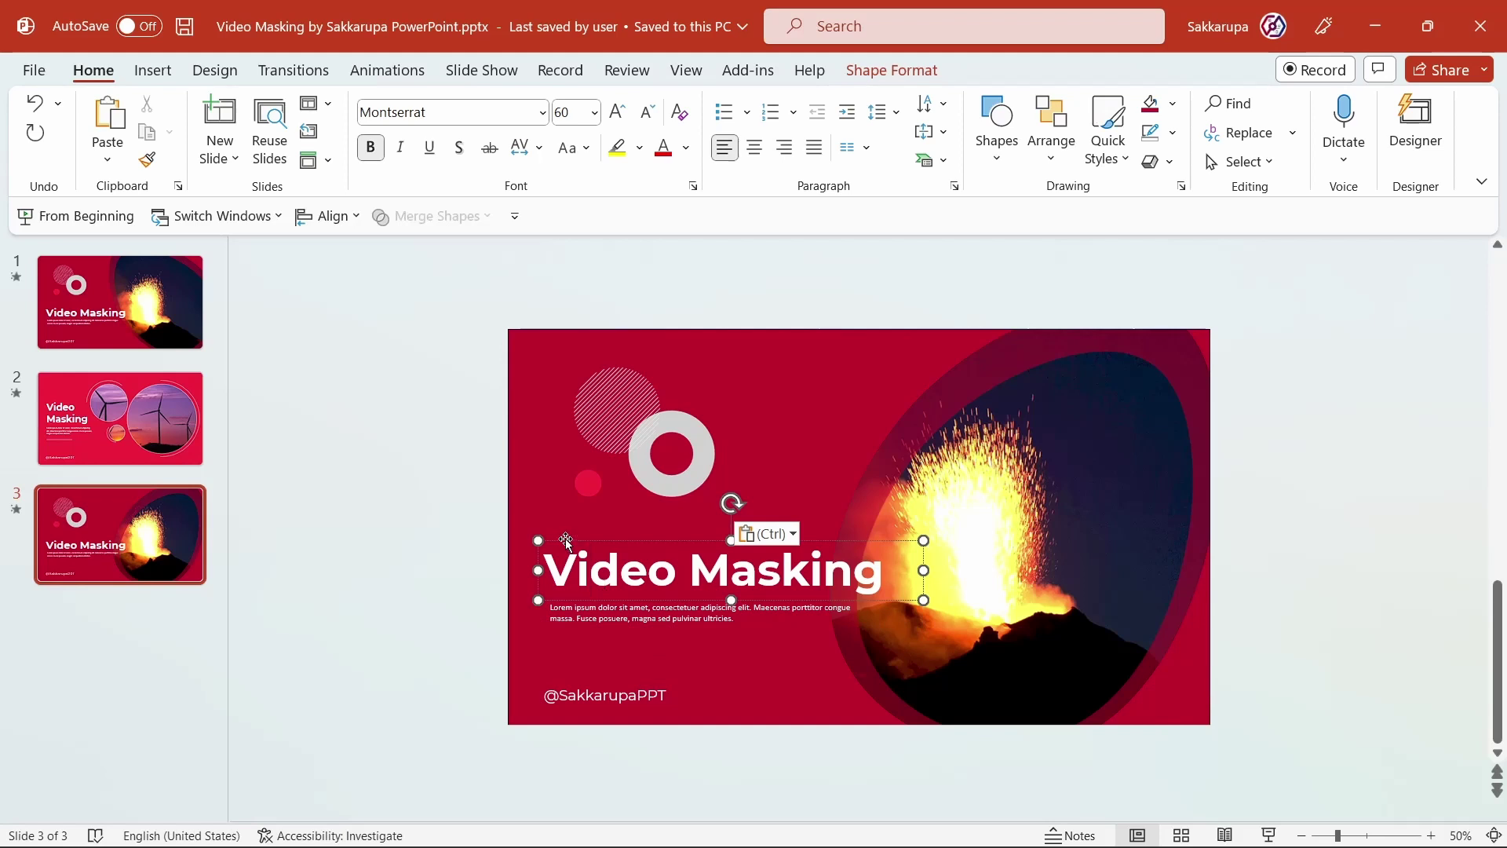
key("ctrl+shift+comma")
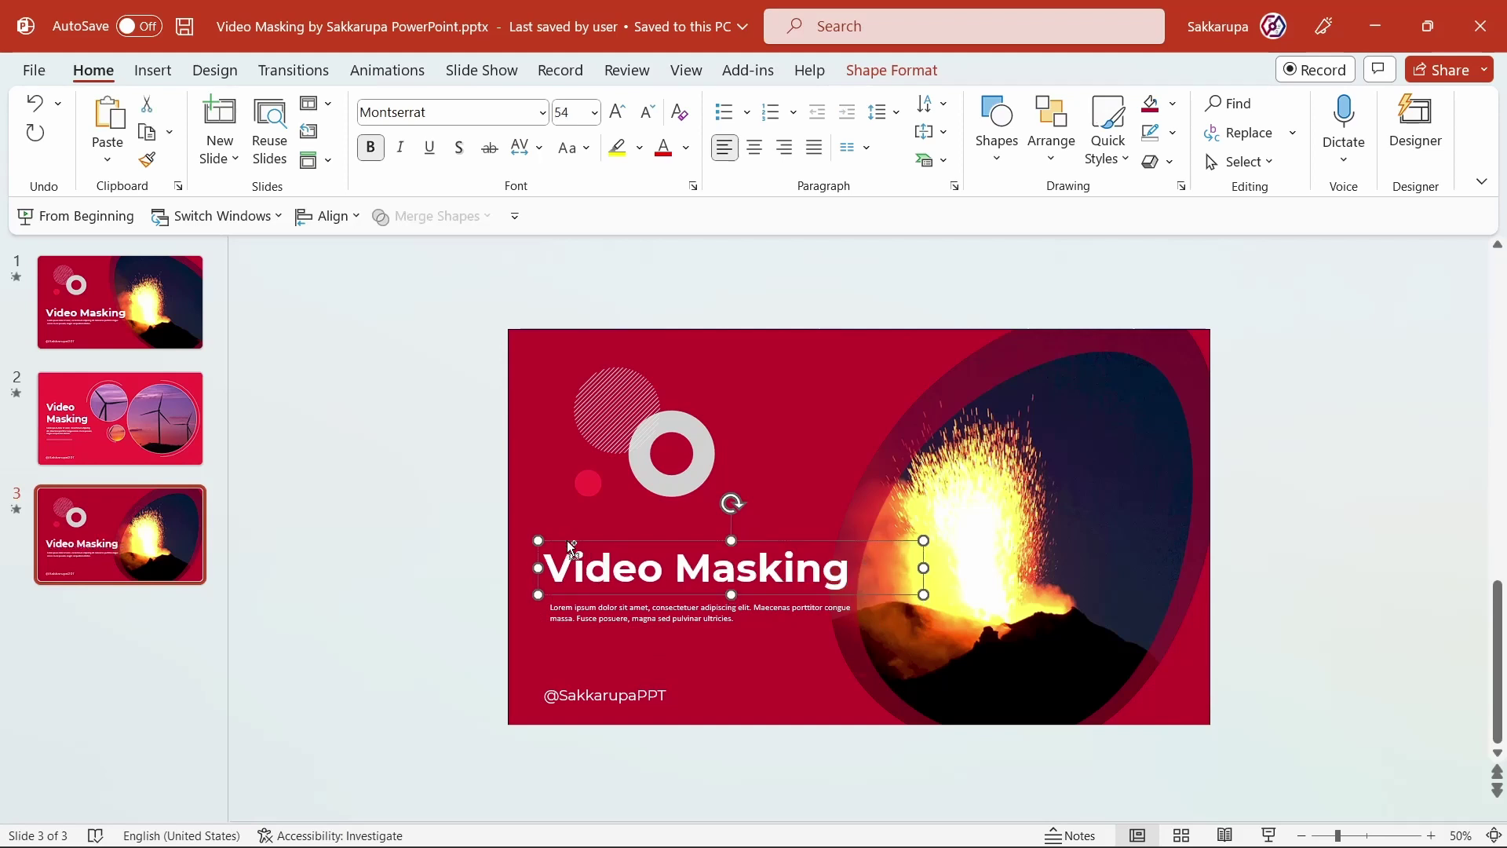
key("Escape")
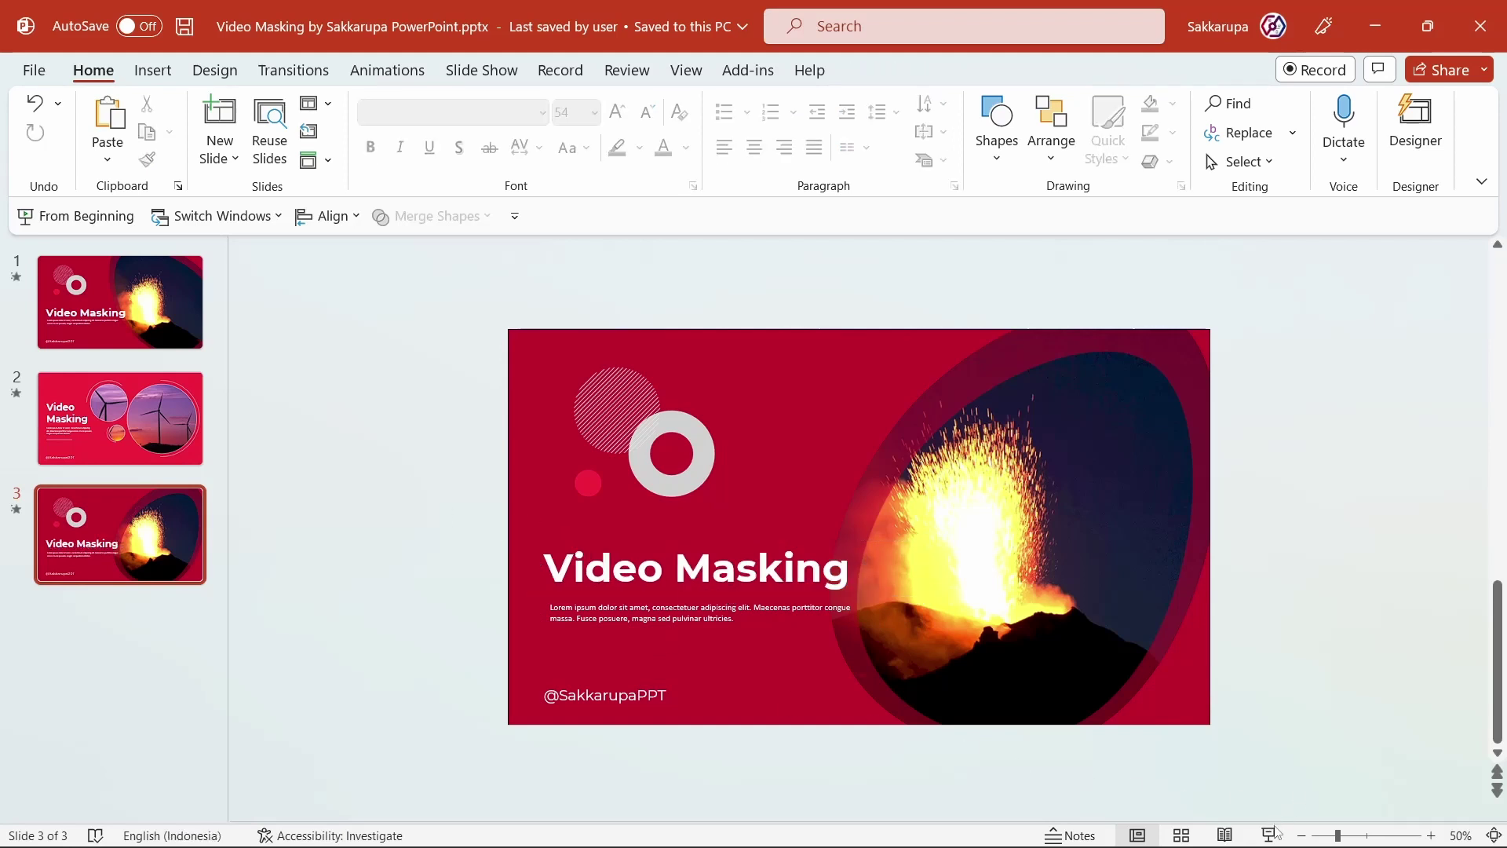
- Preview slide 3's masked volcano video as a slide show, then return to slide 2 in the editor
left_click(1274, 834)
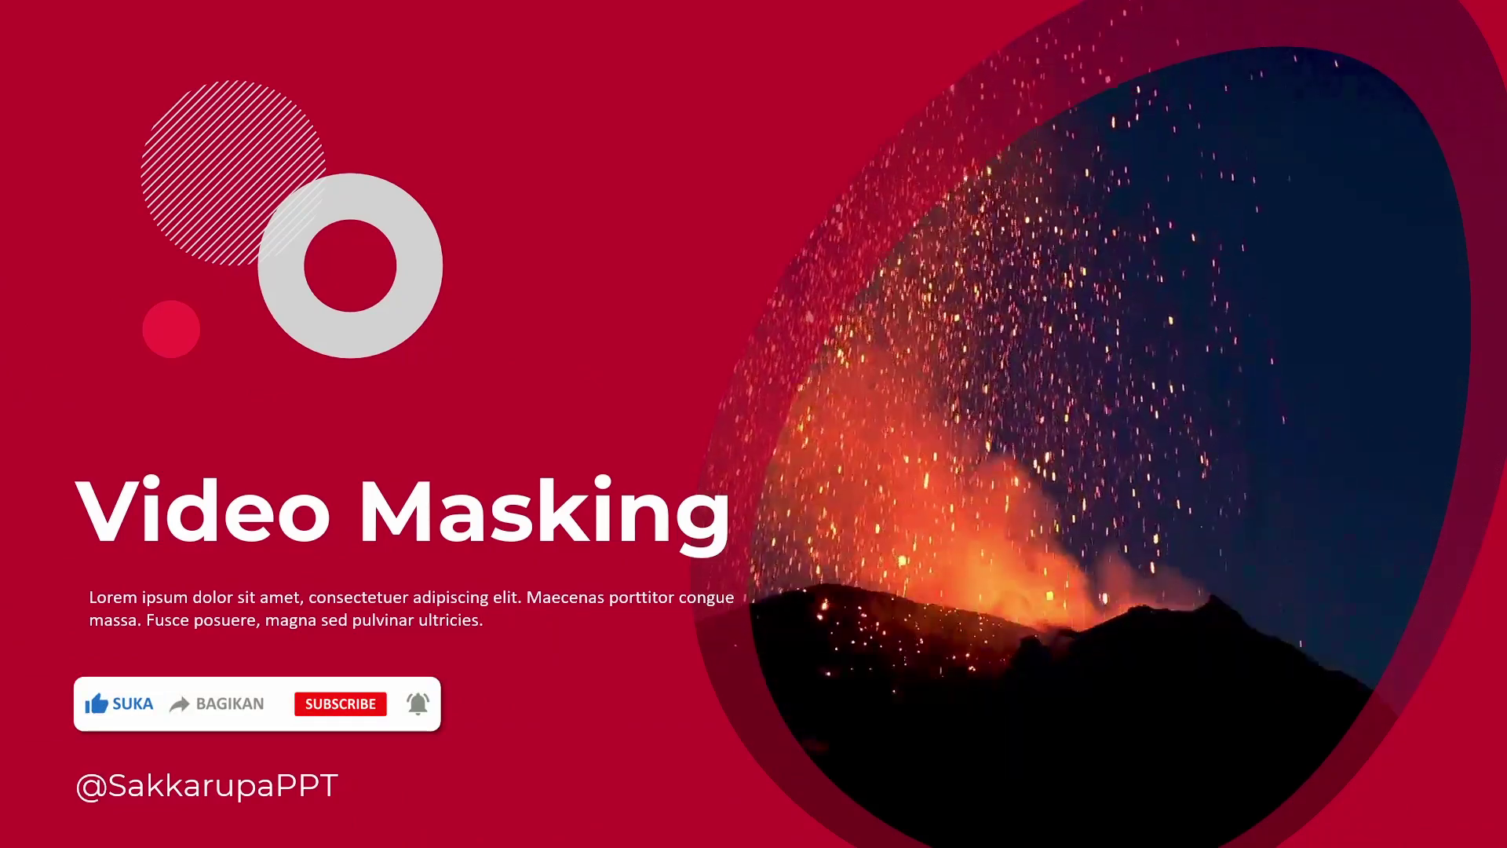
left_click(1273, 834)
left_click(1273, 833)
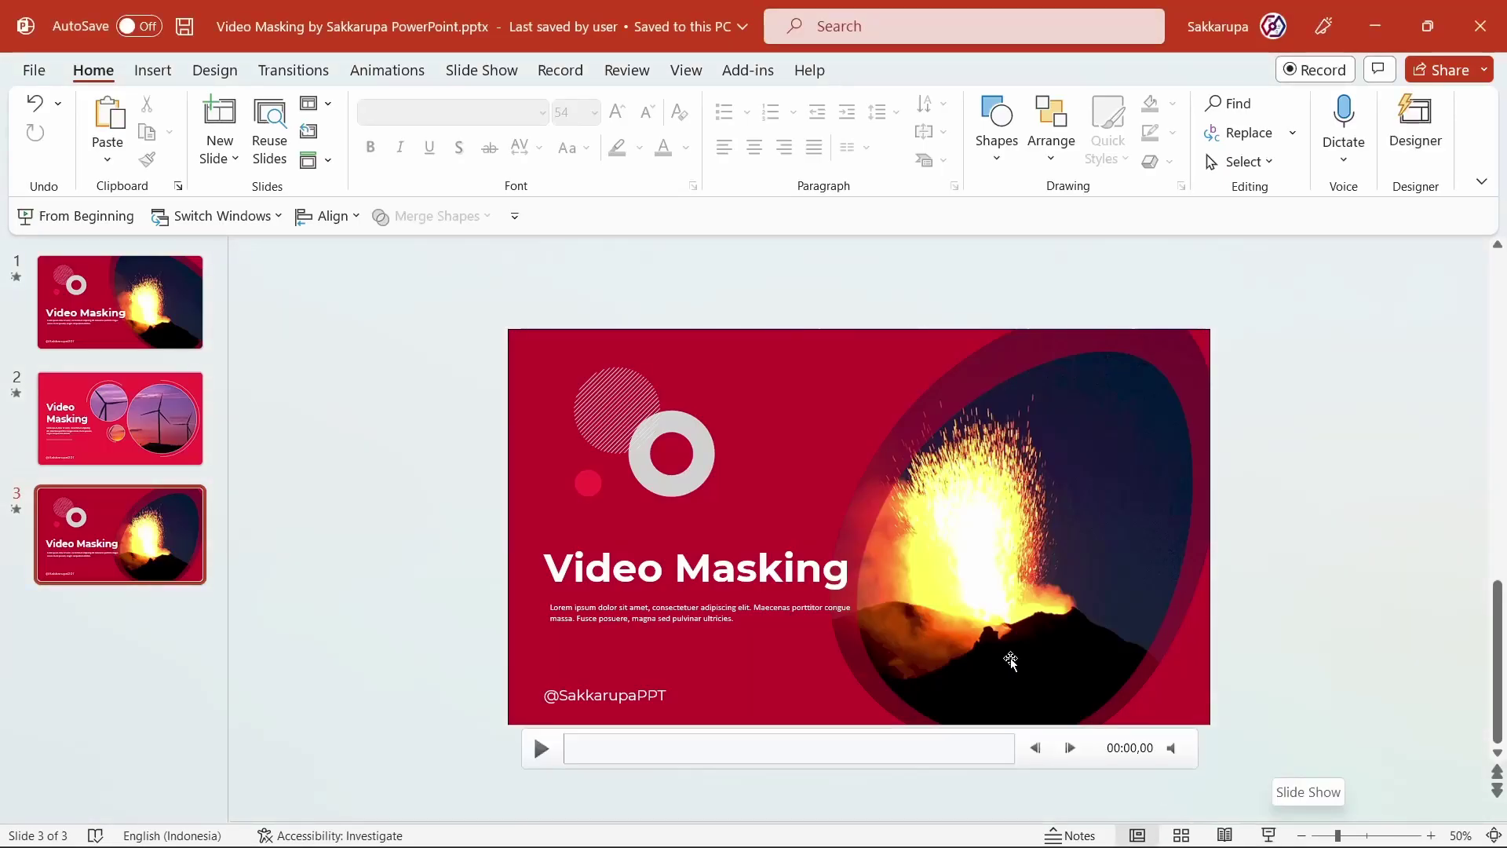
left_click(118, 411)
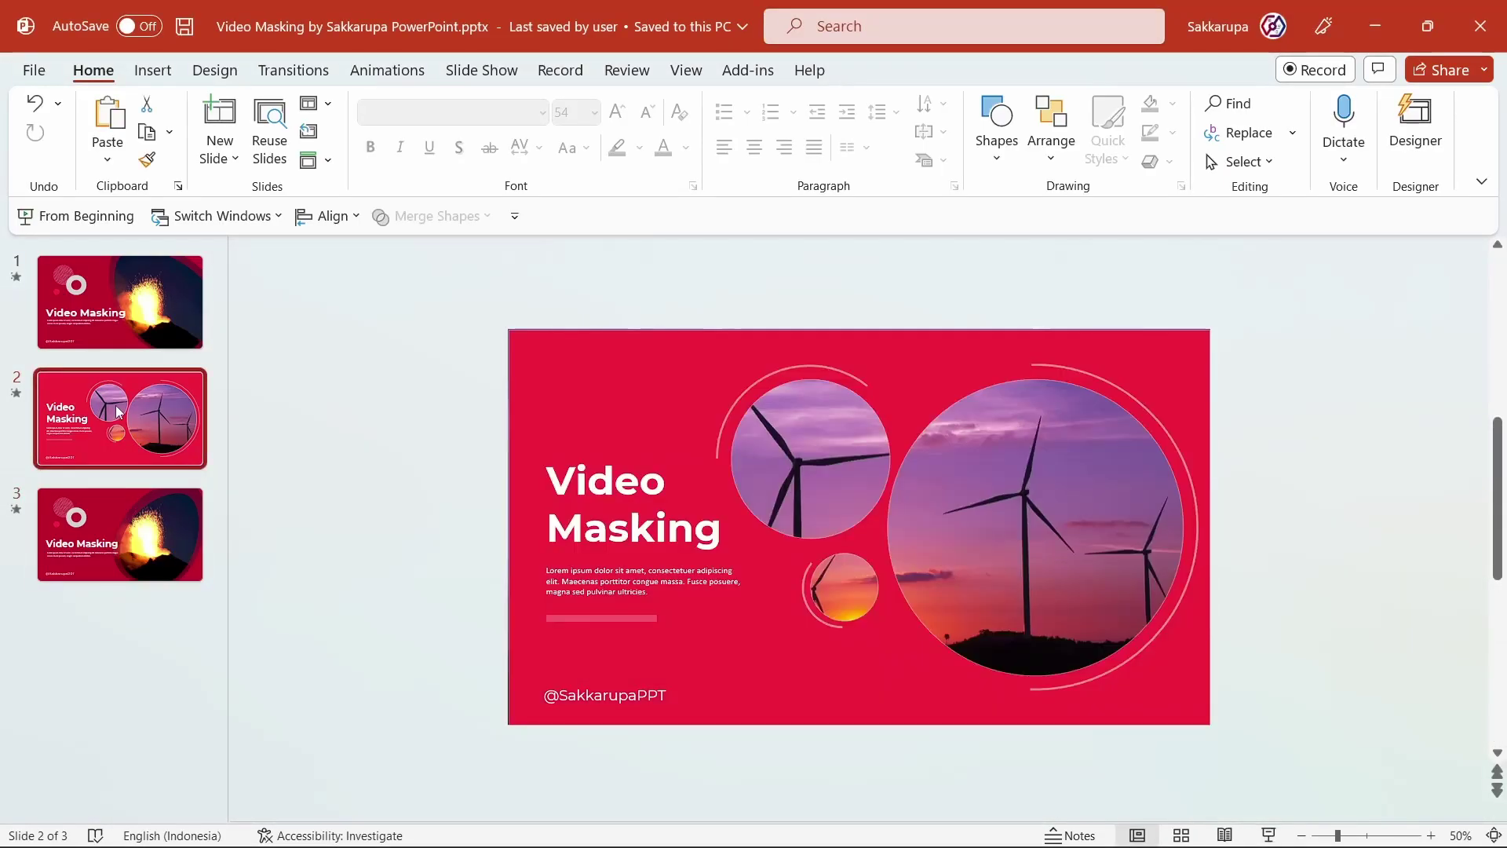